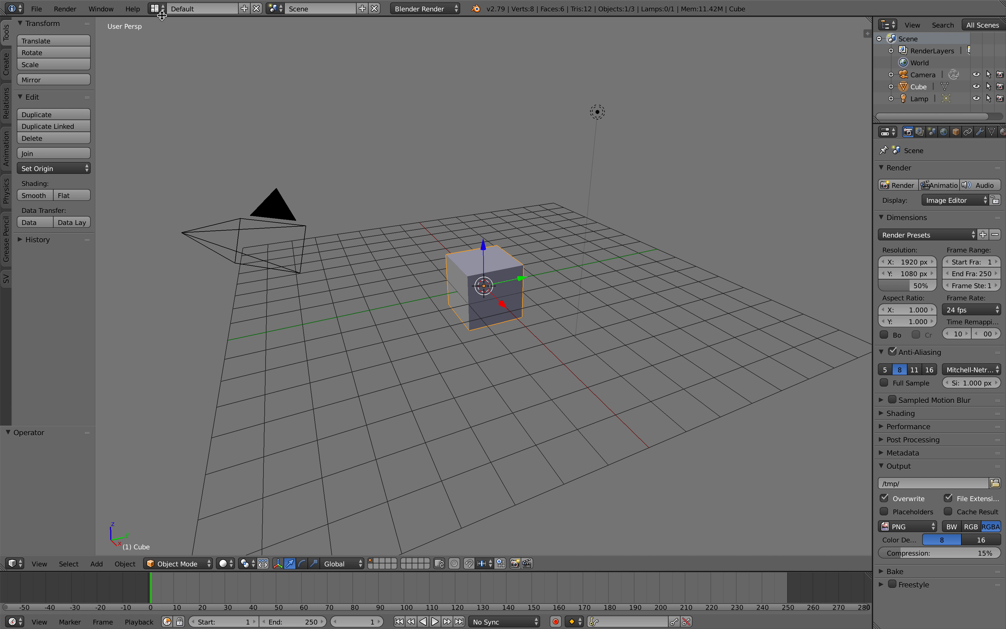
# Switch the screen layout to Compositing and load the rocket reference photo IMG_7208.JPG into the image editor.
pyautogui.click(162, 9)
pyautogui.click(181, 51)
pyautogui.hotkey('ctrl', 'Left')
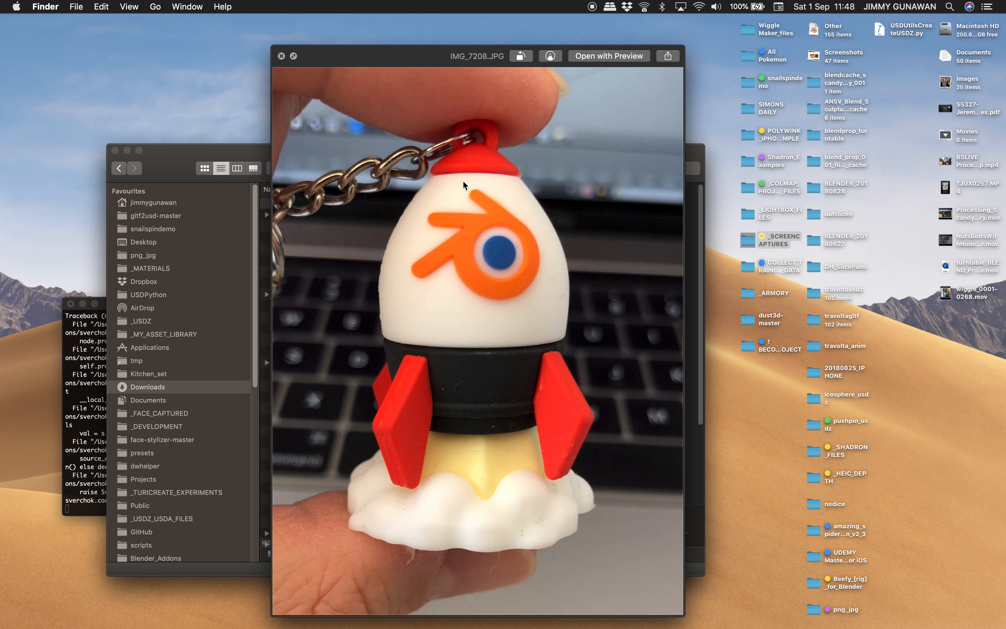
pyautogui.hotkey('ctrl', 'Right')
pyautogui.hotkey('ctrl', 'Right')
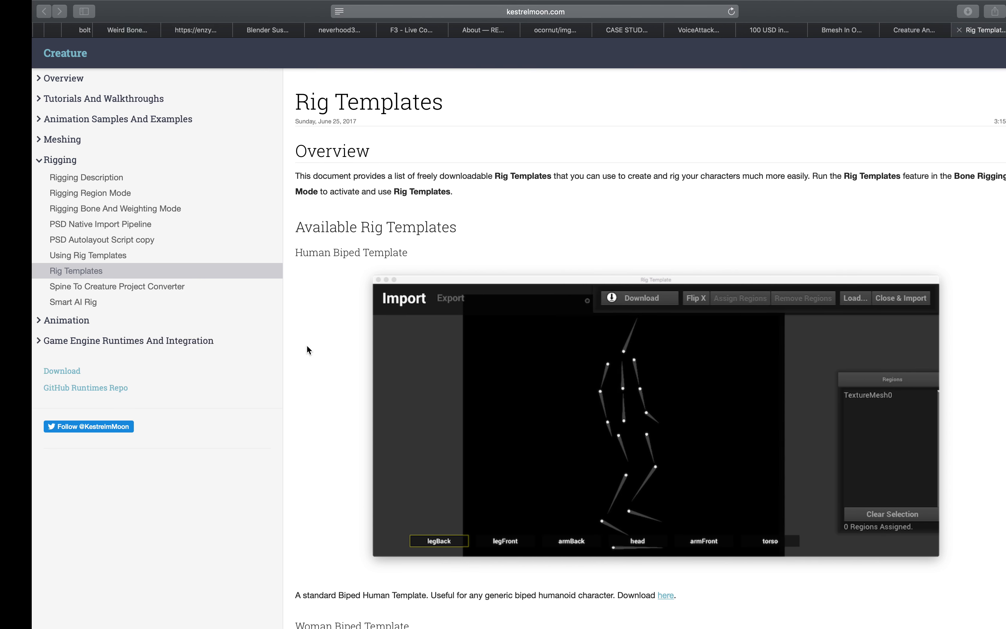
pyautogui.hotkey('ctrl', 'Left')
pyautogui.hotkey('ctrl', 'Left')
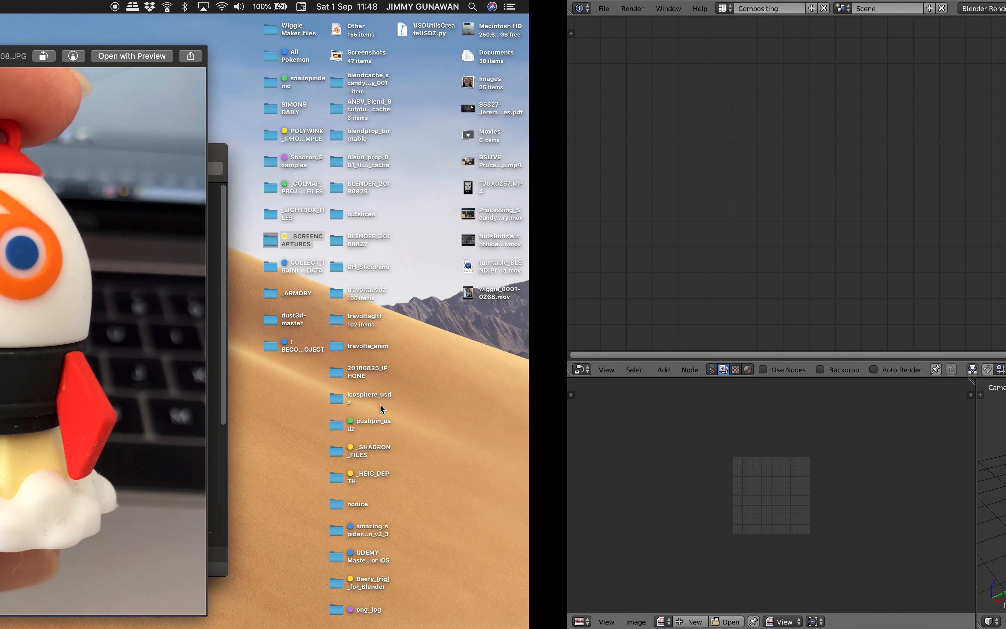
pyautogui.hotkey('ctrl', 'Right')
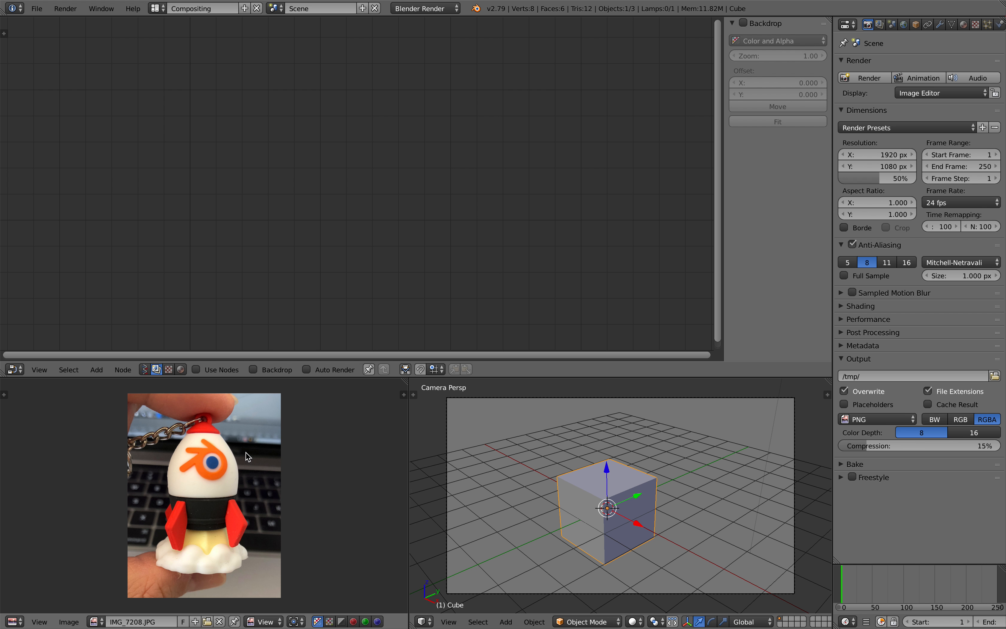
# Save the project on the Desktop as blend_rocket_001.blend.
pyautogui.hotkey('ctrl', 's')
pyautogui.doubleClick(168, 54)
pyautogui.write('ble')
pyautogui.write('nd_rocket_001')
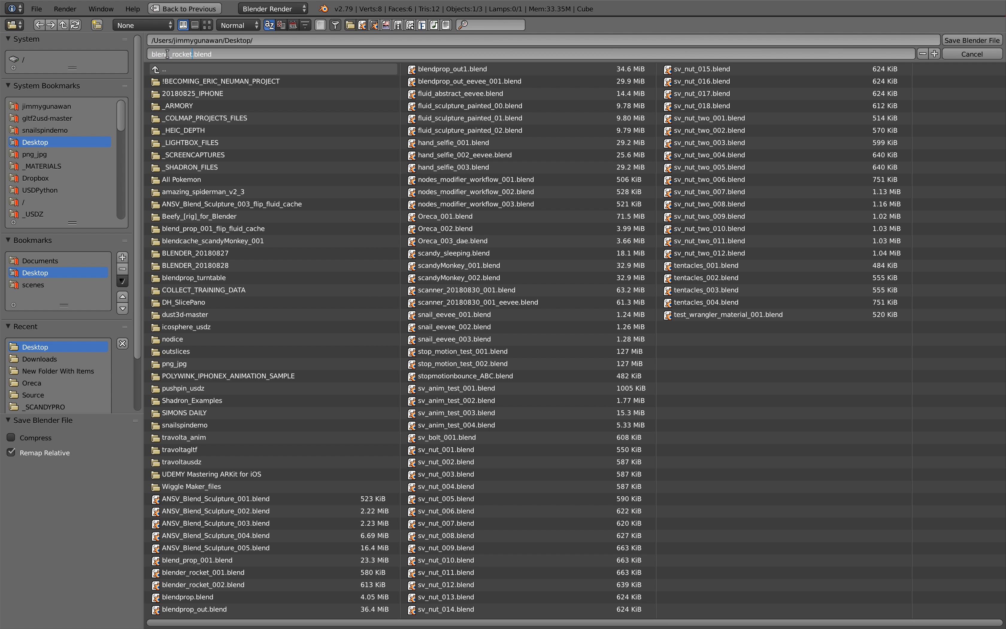
pyautogui.press('Return')
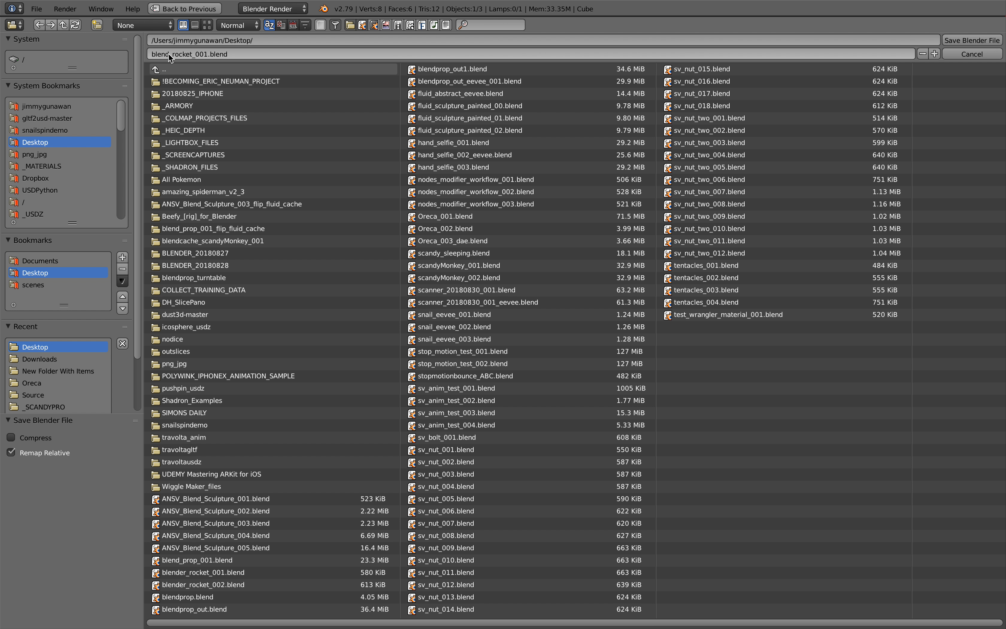
# Set the 3D view to front orthographic and place the 3D cursor well to one side of the vertical axis.
pyautogui.click(448, 621)
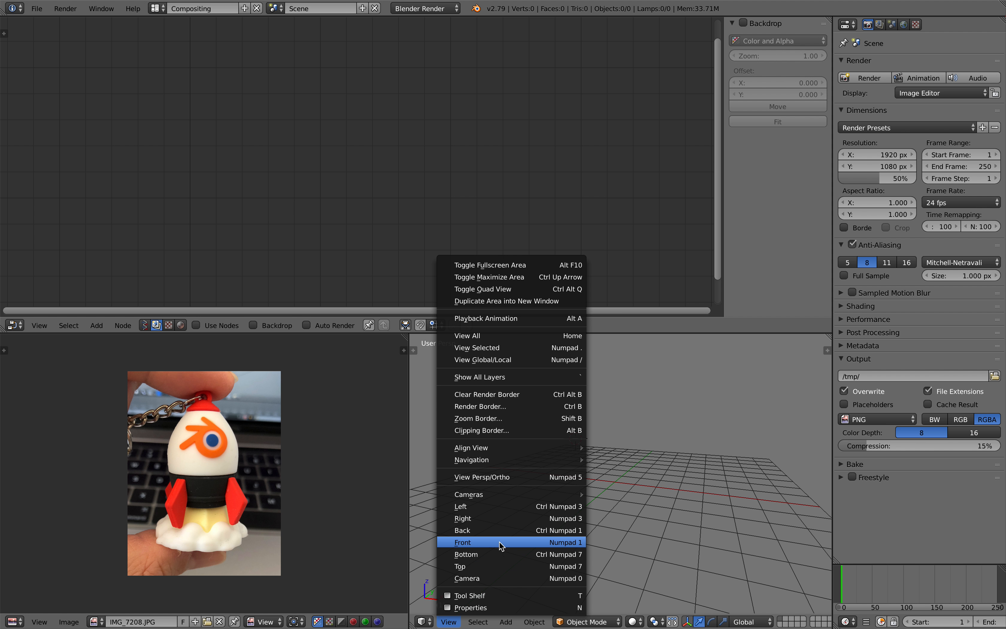
pyautogui.click(502, 542)
pyautogui.click(451, 621)
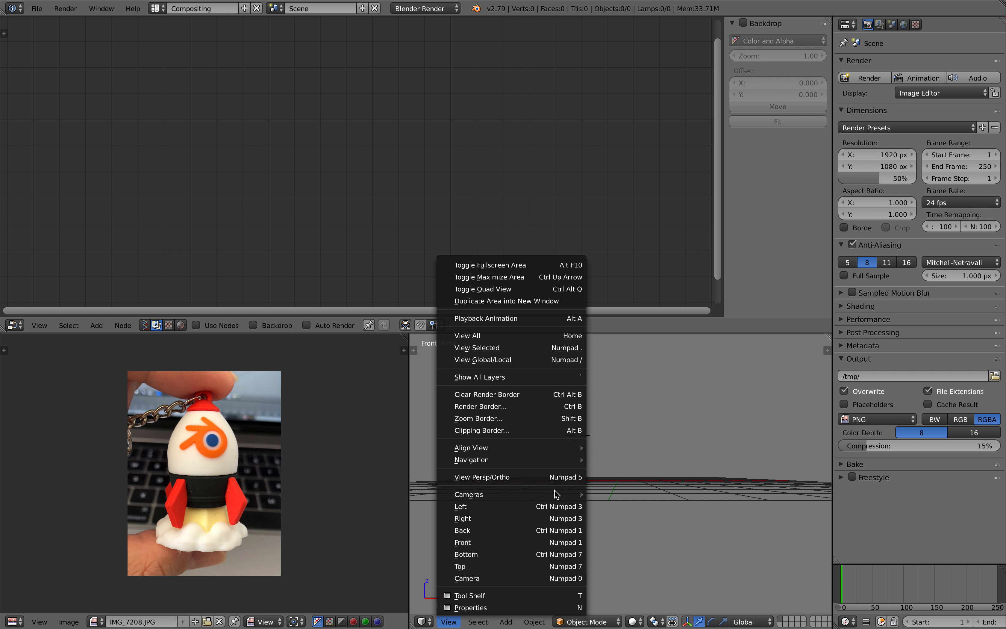
pyautogui.click(552, 473)
pyautogui.scroll(2, 620, 475)
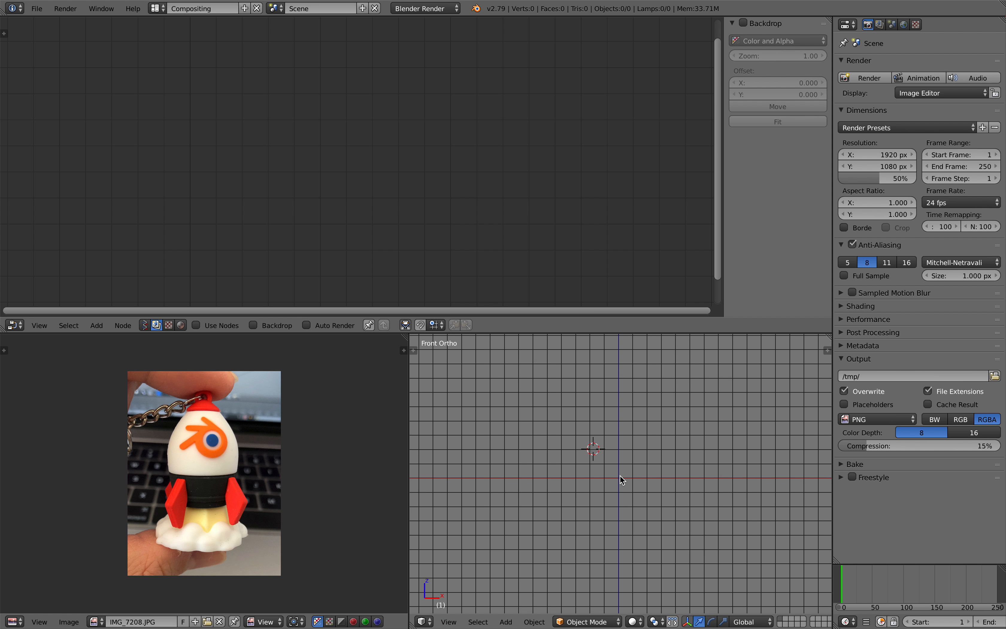
pyautogui.keyDown('shift'); pyautogui.moveTo(623, 480); pyautogui.dragTo(624, 499, button='middle'); pyautogui.keyUp('shift')
pyautogui.scroll(2, 625, 500)
pyautogui.click(475, 445)
pyautogui.keyDown('shift'); pyautogui.moveTo(542, 448); pyautogui.dragTo(530, 464, button='middle'); pyautogui.keyUp('shift')
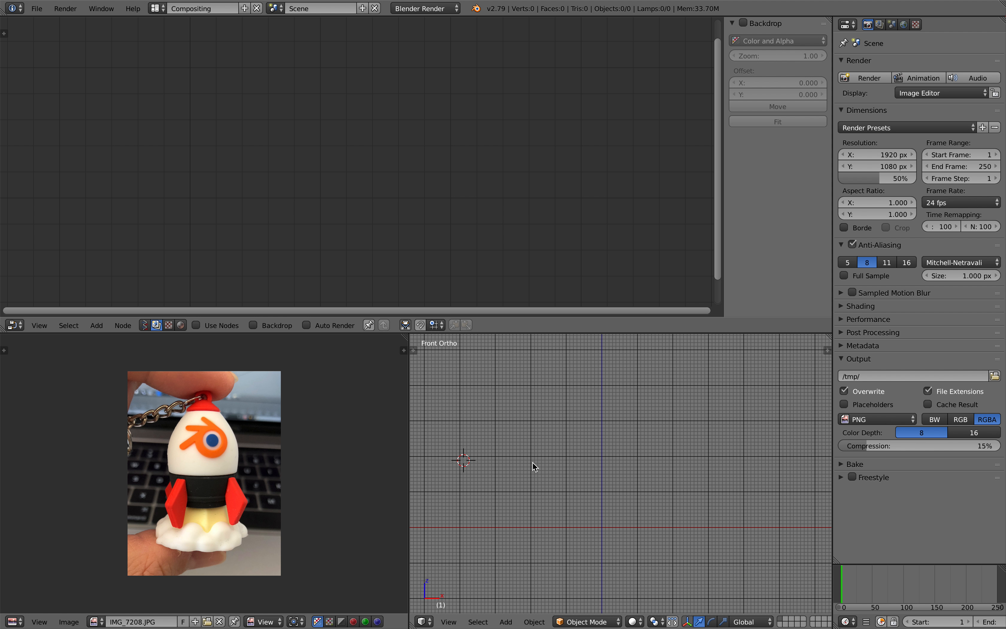
pyautogui.keyDown('shift'); pyautogui.moveTo(627, 390); pyautogui.dragTo(585, 417, button='middle'); pyautogui.keyUp('shift')
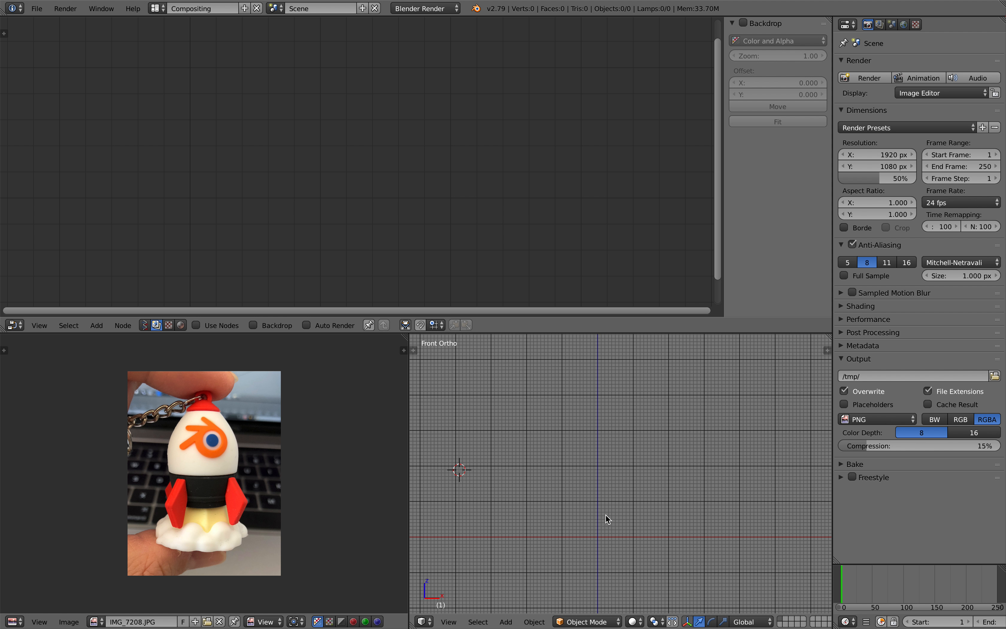
pyautogui.hscroll(2, 613, 518)
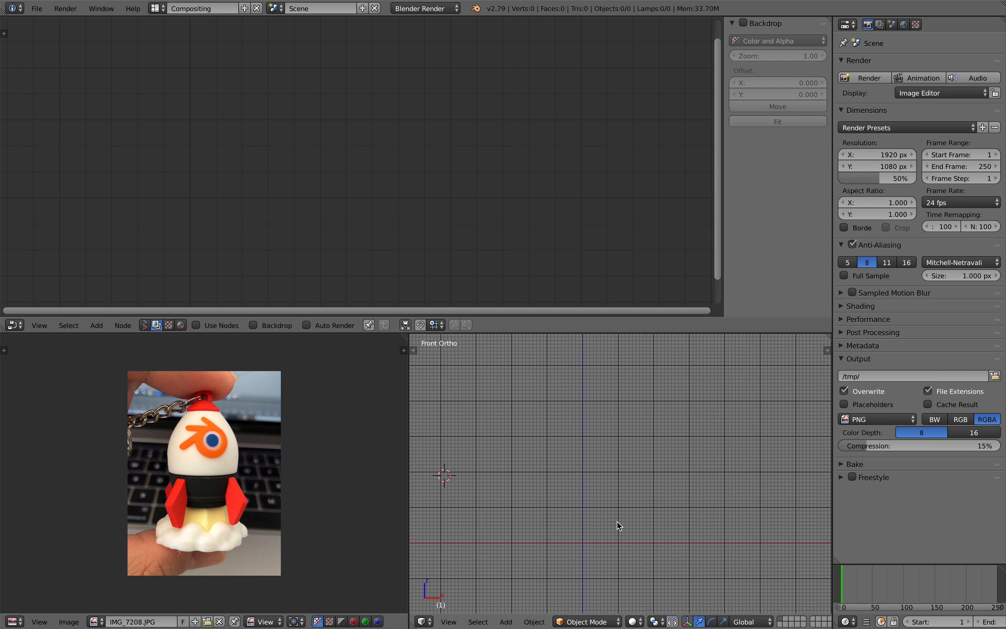
# Sketch the rocket's half profile beside the vertical axis with Grease Pencil, using separate strokes for the nose, body, base and fin.
pyautogui.press('x')
pyautogui.click(615, 522)
pyautogui.press('d')
pyautogui.moveTo(610, 529)
pyautogui.mouseDown()
pyautogui.moveTo(621, 515)
pyautogui.moveTo(619, 485)
pyautogui.mouseUp()
pyautogui.moveTo(618, 485)
pyautogui.mouseDown()
pyautogui.moveTo(606, 440)
pyautogui.moveTo(585, 416)
pyautogui.mouseUp()
pyautogui.moveTo(620, 496)
pyautogui.mouseDown()
pyautogui.moveTo(639, 511)
pyautogui.moveTo(639, 541)
pyautogui.moveTo(620, 522)
pyautogui.mouseUp()
# Switch the node editor to Sverchok nodes and create a new node tree.
pyautogui.click(144, 325)
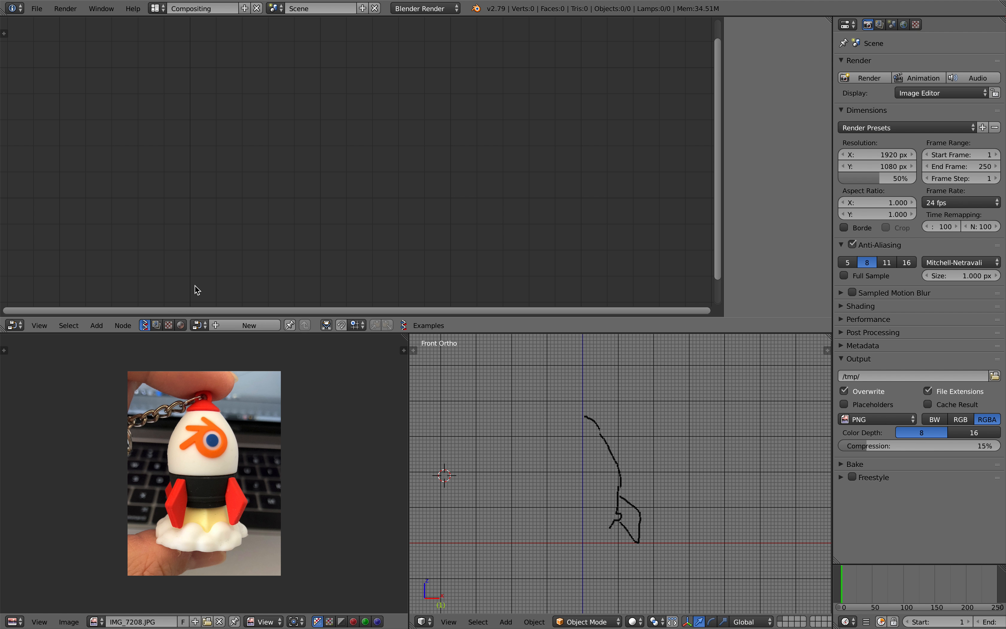
pyautogui.click(239, 325)
pyautogui.hotkey('shift', 'a')
pyautogui.click(280, 165)
pyautogui.write('go')
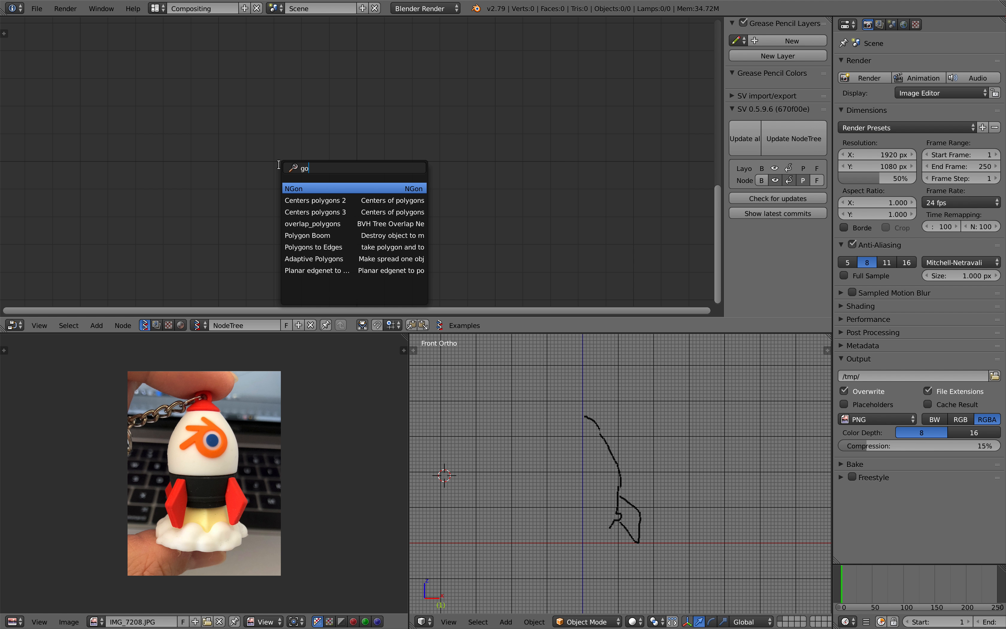
pyautogui.click(265, 104)
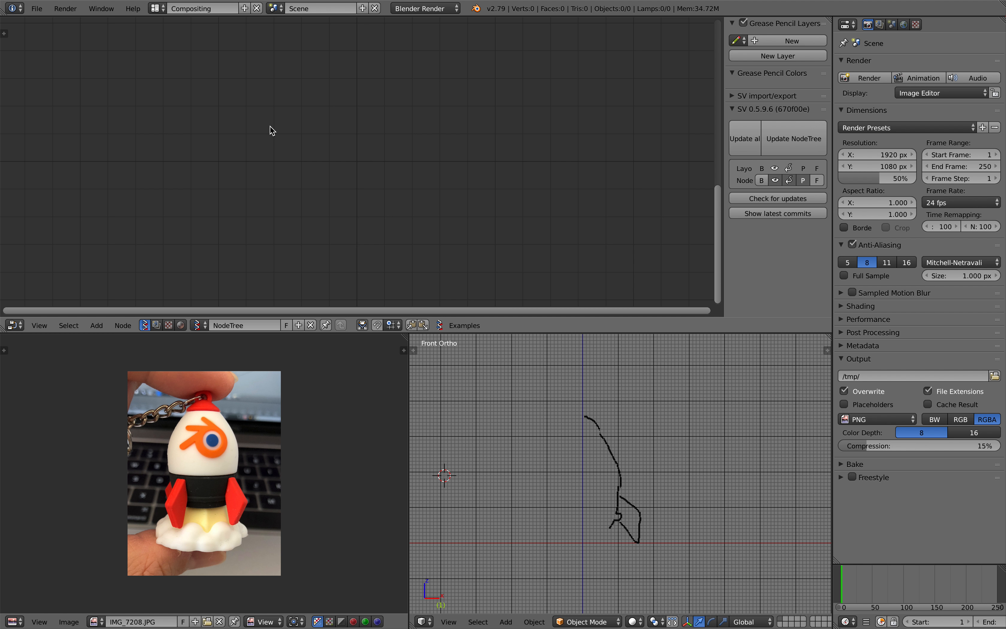
# Find and add the "gp +" grease pencil setup to the node tree.
pyautogui.hotkey('alt', 'space')
pyautogui.write('gp')
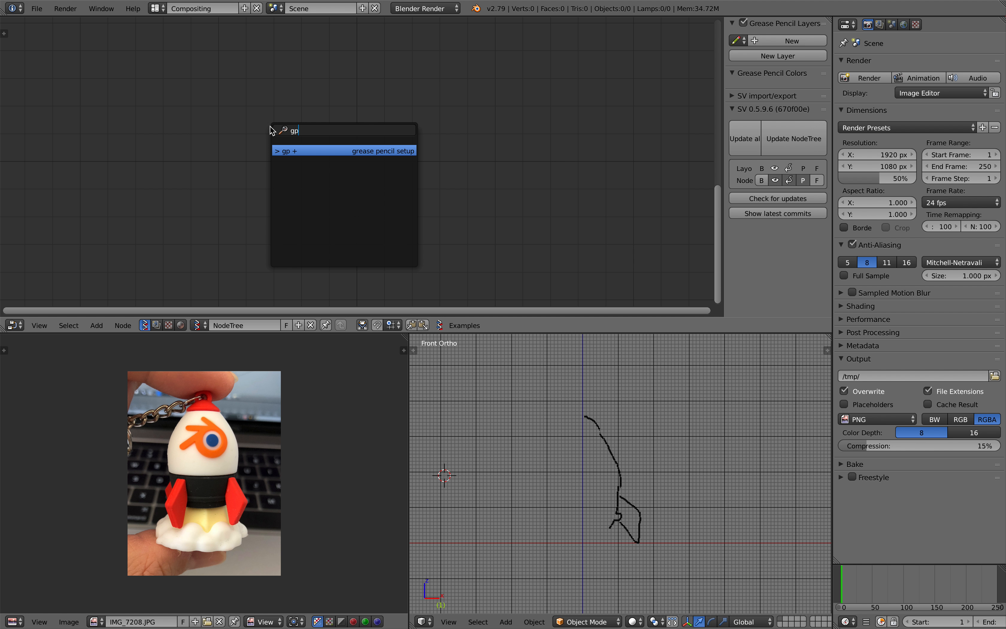
pyautogui.press('Return')
# Set the Object ID Selector node to GPencil with layer GP_Layer and the active frame option.
pyautogui.scroll(-4, 326, 235)
pyautogui.moveTo(327, 235); pyautogui.dragTo(120, 208, button='middle')
pyautogui.click(239, 211)
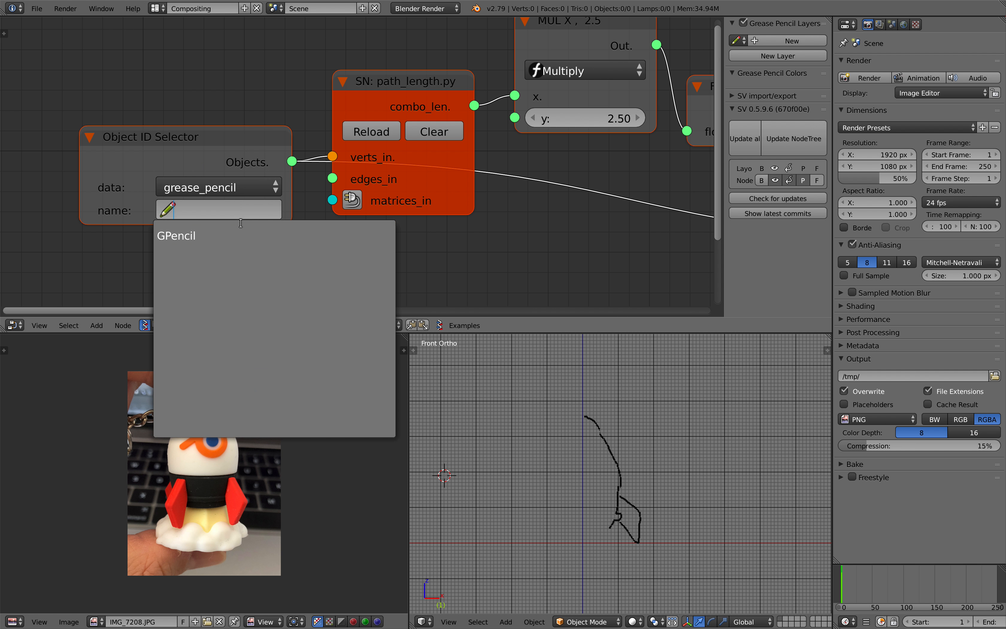
pyautogui.click(235, 236)
pyautogui.click(227, 233)
pyautogui.click(220, 259)
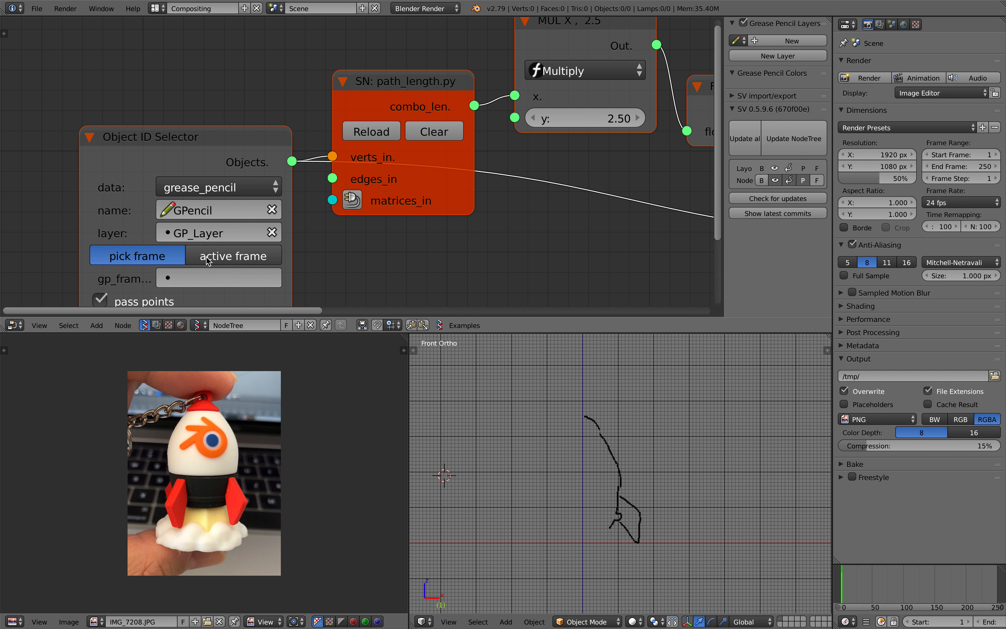
pyautogui.click(198, 261)
pyautogui.scroll(-1, 249, 271)
pyautogui.scroll(-1, 241, 247)
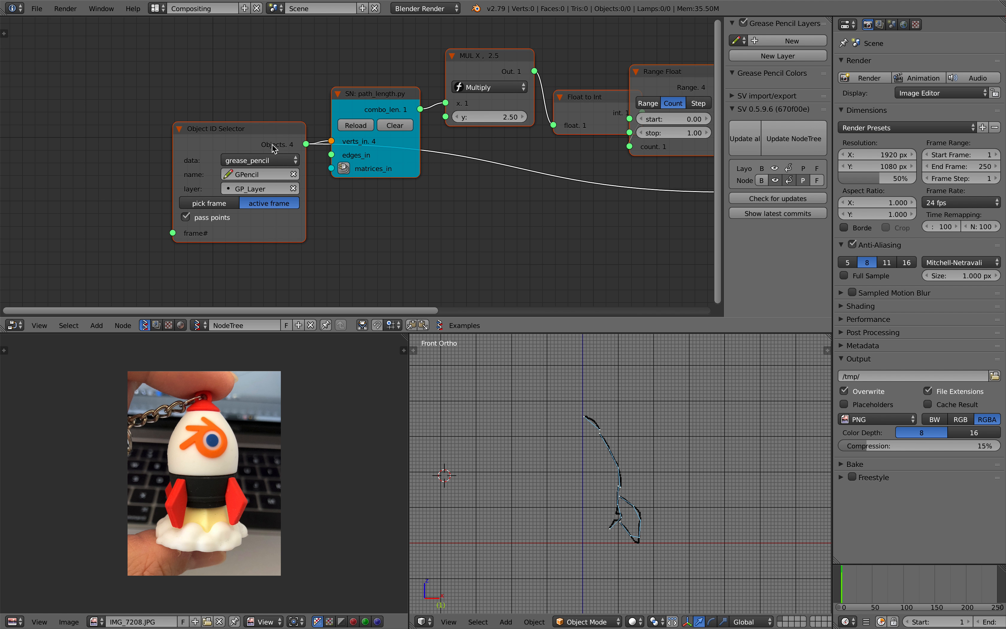
# Move the Object ID Selector node away from the path_length.py node and save the file.
pyautogui.moveTo(295, 132); pyautogui.dragTo(205, 157)
pyautogui.scroll(1, 205, 157)
pyautogui.scroll(-2, 360, 191)
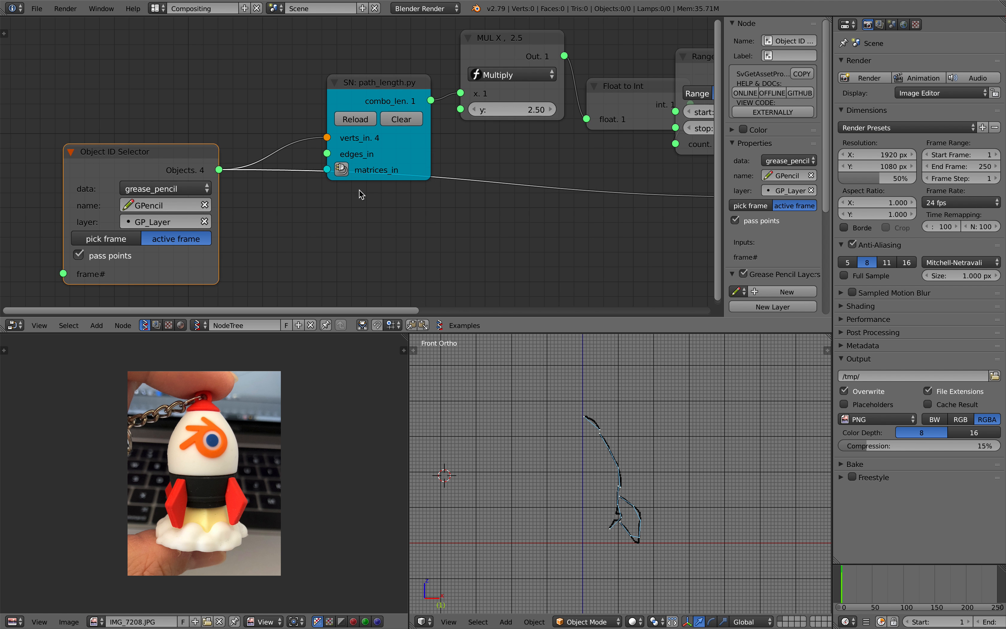
pyautogui.moveTo(449, 198); pyautogui.dragTo(352, 193, button='middle')
pyautogui.hotkey('ctrl', 's')
pyautogui.click(353, 193)
# Reposition the path_length.py and UV Connection nodes and move Viewer Draw farther away to make room between nodes.
pyautogui.moveTo(280, 97); pyautogui.dragTo(270, 72)
pyautogui.scroll(-4, 418, 166)
pyautogui.moveTo(418, 165); pyautogui.dragTo(282, 147, button='middle')
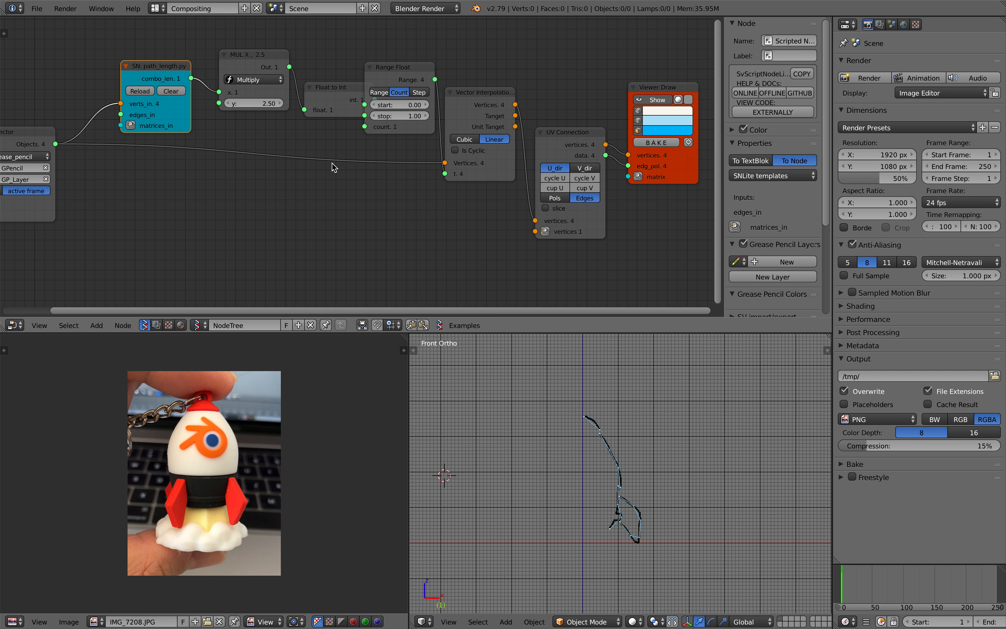
pyautogui.scroll(-3, 328, 162)
pyautogui.moveTo(580, 154); pyautogui.dragTo(635, 157)
pyautogui.moveTo(559, 182); pyautogui.dragTo(442, 161, button='middle')
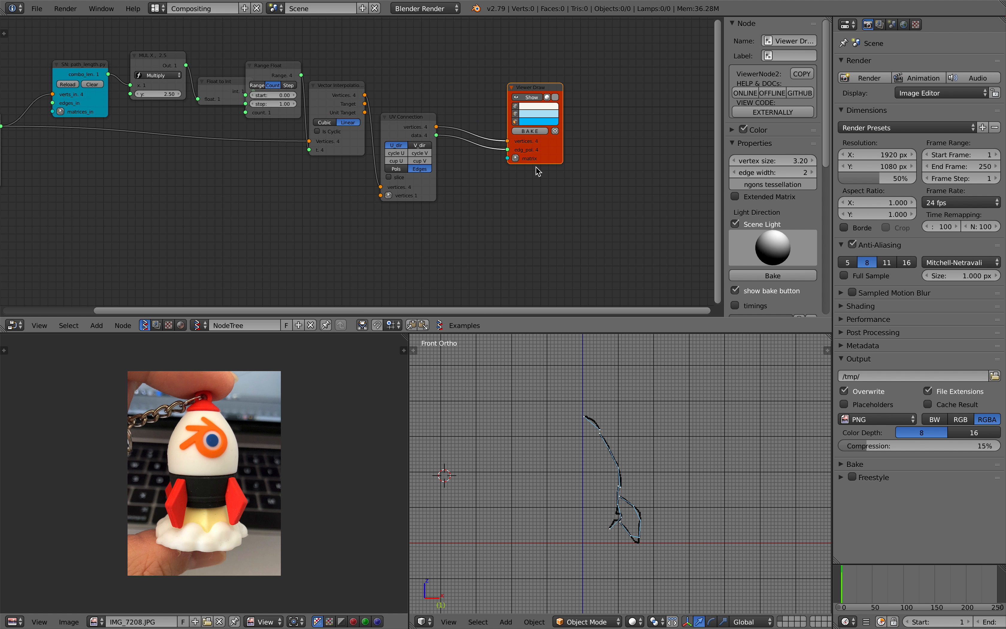
pyautogui.moveTo(523, 162); pyautogui.dragTo(599, 159)
pyautogui.scroll(4, 591, 163)
pyautogui.scroll(-4, 576, 165)
pyautogui.moveTo(473, 170); pyautogui.dragTo(522, 195, button='middle')
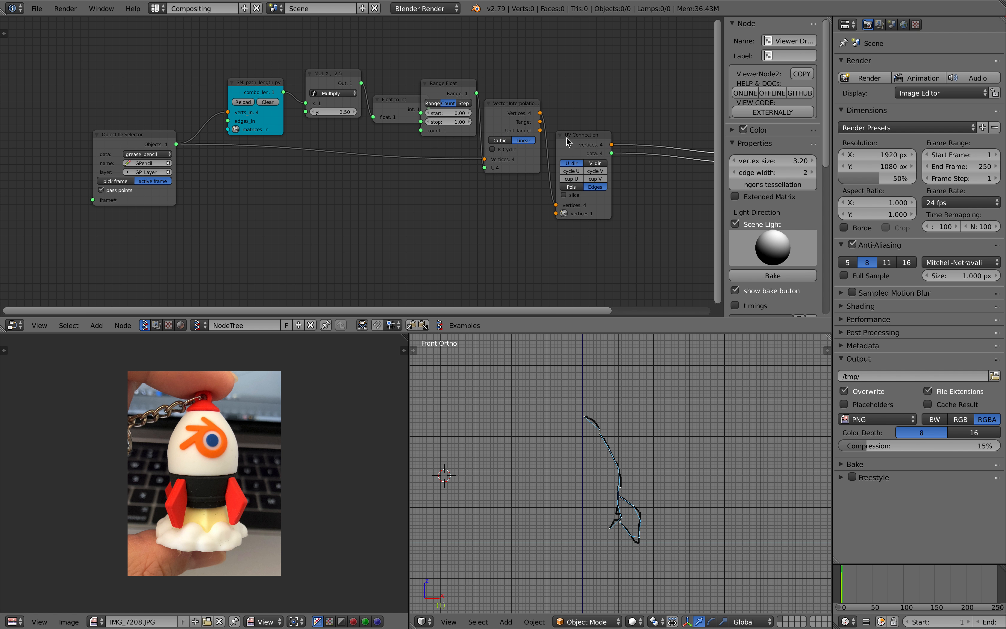
pyautogui.moveTo(566, 138); pyautogui.dragTo(577, 133)
# Move the Object ID Selector node farther out and insert a reroute point across its two output links.
pyautogui.moveTo(349, 156); pyautogui.dragTo(503, 150, button='middle')
pyautogui.scroll(-2, 503, 150)
pyautogui.moveTo(337, 137); pyautogui.dragTo(280, 151)
pyautogui.scroll(1, 247, 145)
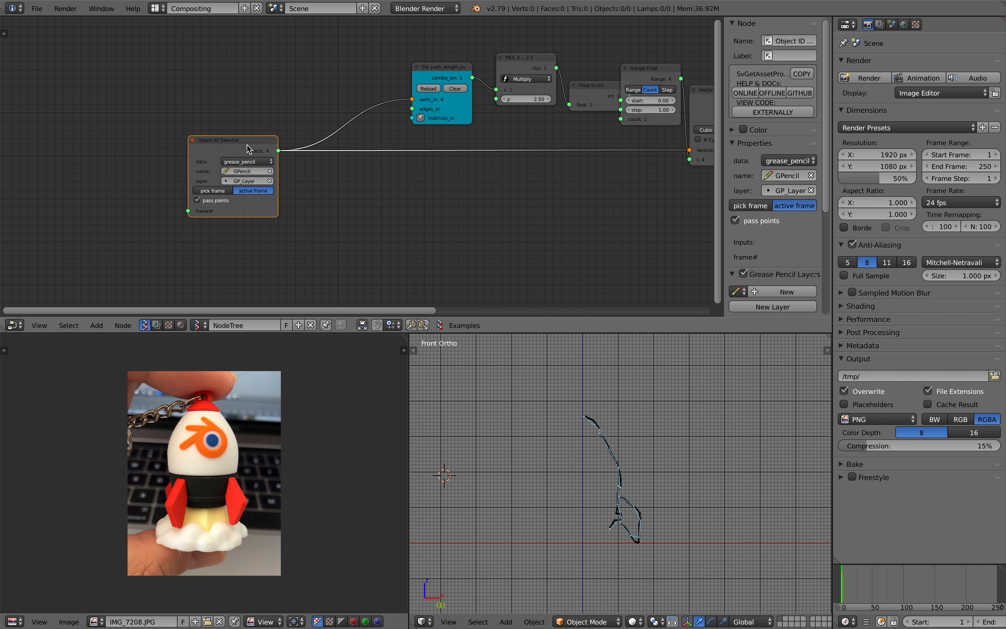
pyautogui.keyDown('shift'); pyautogui.moveTo(327, 119); pyautogui.dragTo(339, 179); pyautogui.keyUp('shift')
pyautogui.moveTo(222, 147); pyautogui.dragTo(171, 144)
# Insert a List Item node between the Object ID Selector and the reroute point, and save the file.
pyautogui.scroll(3, 258, 169)
pyautogui.hotkey('shift', 'a')
pyautogui.click(280, 176)
pyautogui.write('list')
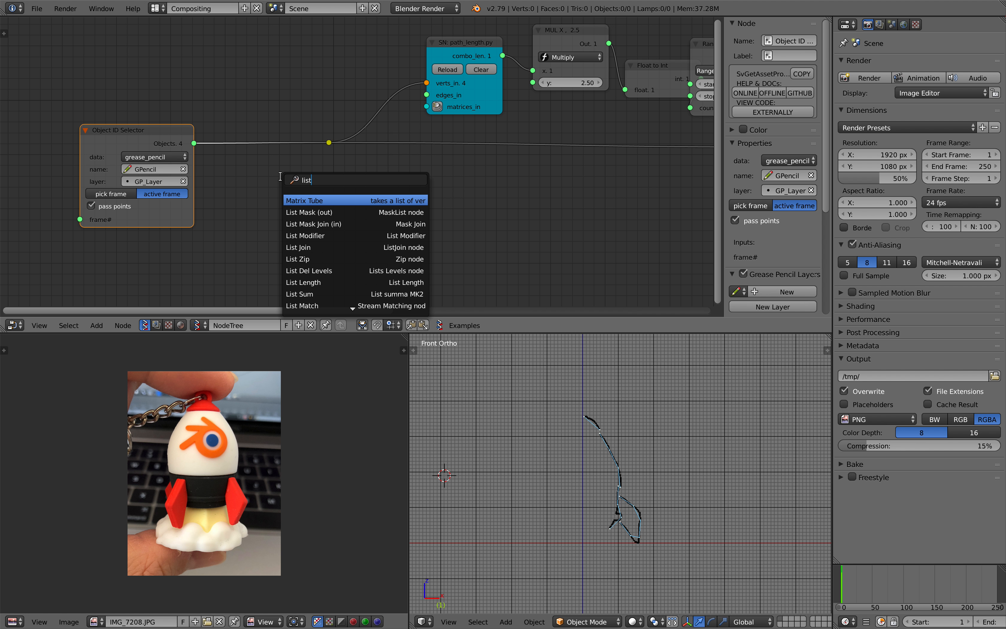
pyautogui.write(' item')
pyautogui.press('Return')
pyautogui.click(235, 131)
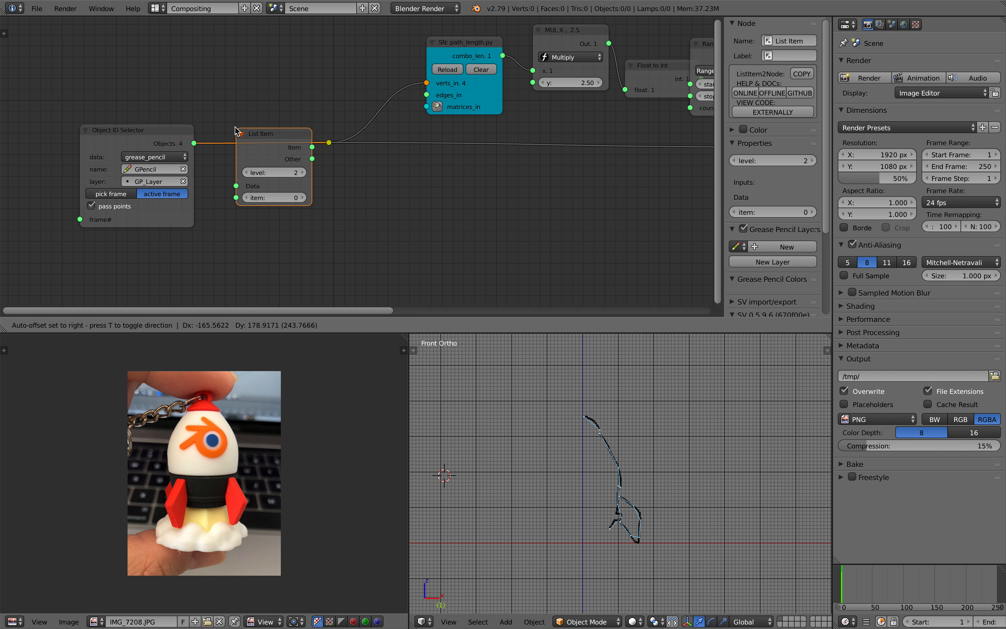
pyautogui.hotkey('ctrl', 's')
pyautogui.click(235, 128)
# Set the List Item node's level to 1 to pass on a single stroke.
pyautogui.hscroll(10, 273, 171)
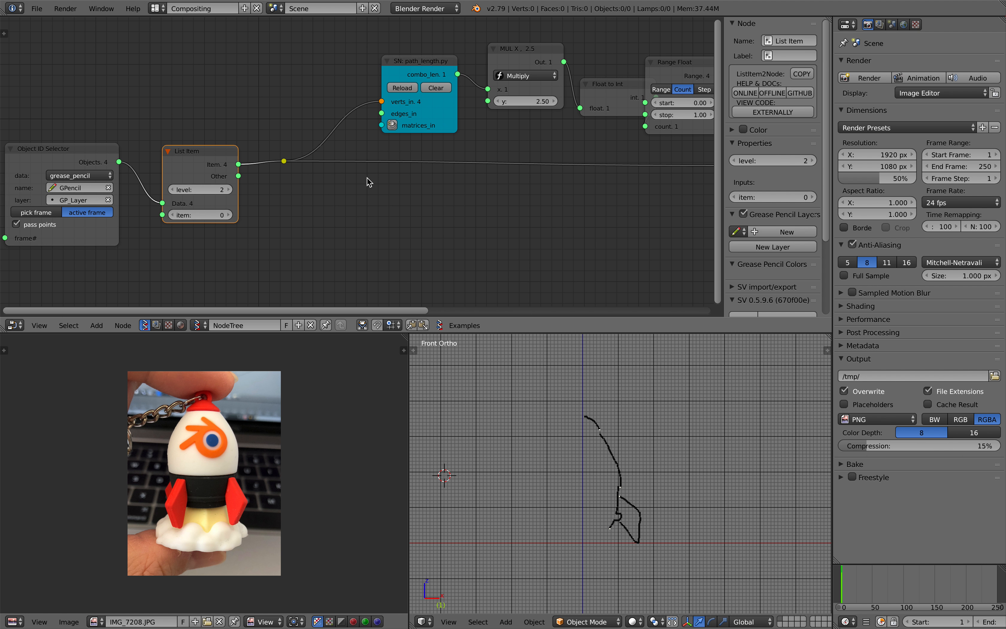
pyautogui.scroll(1, 390, 148)
pyautogui.moveTo(370, 133)
pyautogui.mouseDown()
pyautogui.moveTo(407, 132)
pyautogui.moveTo(379, 132)
pyautogui.mouseUp()
pyautogui.click(38, 215)
pyautogui.hscroll(-8, 238, 219)
pyautogui.scroll(1, 241, 219)
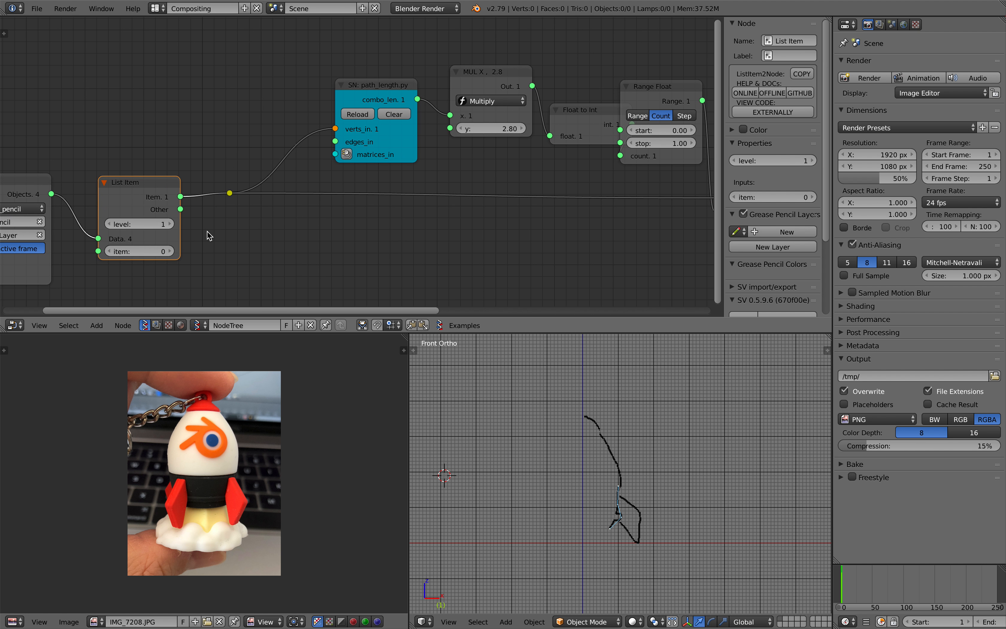
# Increase the Multiply node's y value to 9.04 and save the file.
pyautogui.hscroll(4, 434, 142)
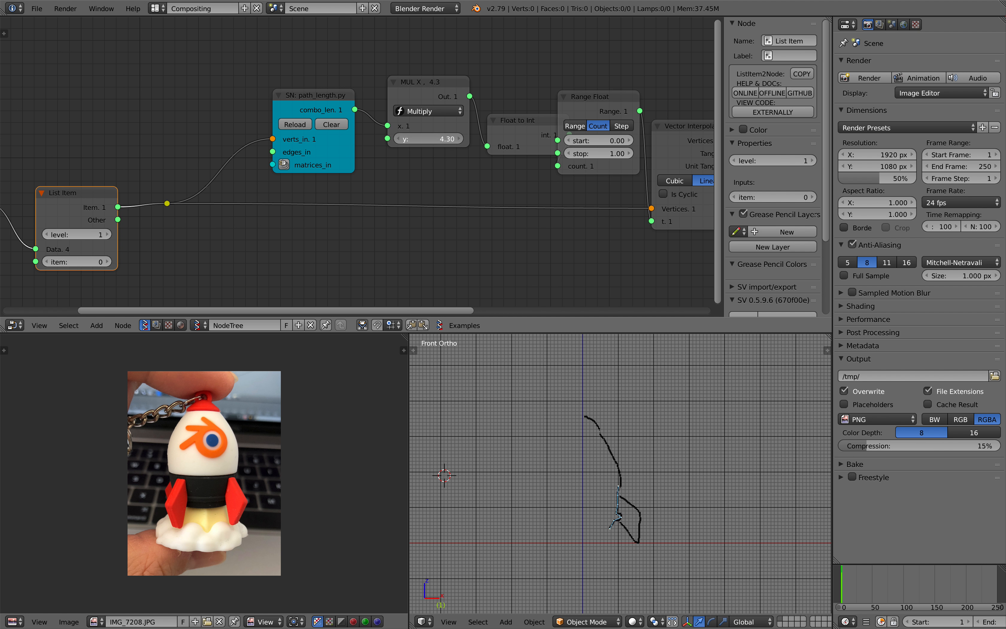
pyautogui.moveTo(428, 138); pyautogui.dragTo(435, 138)
pyautogui.scroll(3, 757, 441)
pyautogui.keyDown('shift'); pyautogui.scroll(-3, 672, 465); pyautogui.keyUp('shift')
pyautogui.scroll(2, 673, 466)
pyautogui.hscroll(2, 661, 457)
pyautogui.scroll(2, 661, 456)
pyautogui.hscroll(2, 672, 465)
pyautogui.scroll(-4, 662, 507)
pyautogui.hscroll(-2, 654, 466)
pyautogui.scroll(-6, 566, 234)
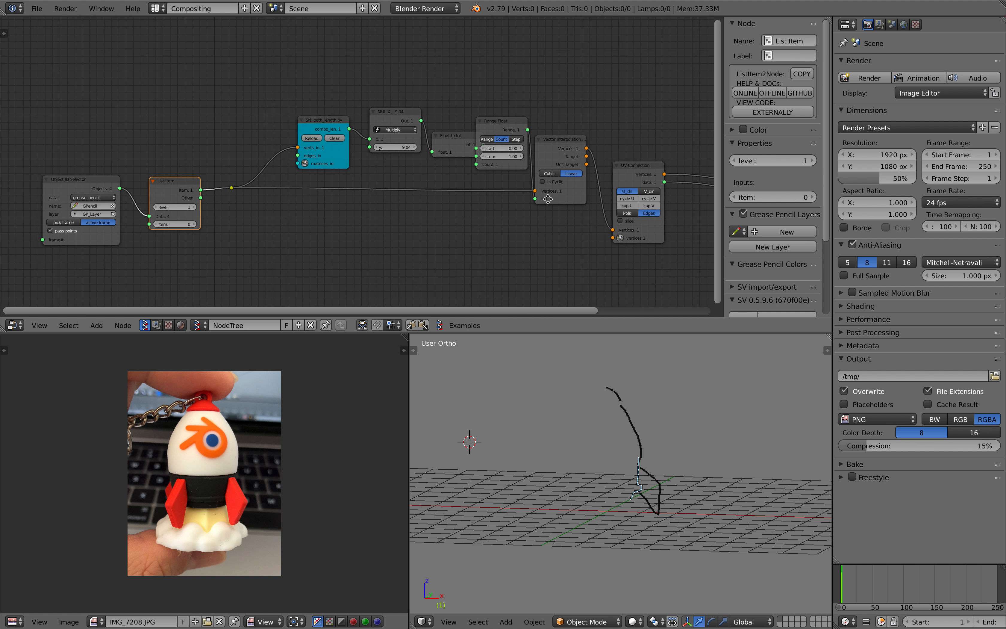
pyautogui.hscroll(10, 566, 235)
pyautogui.hotkey('ctrl', 's')
pyautogui.click(425, 164)
# Insert a Lathe node on the vertices link between UV Connection and Viewer Draw.
pyautogui.scroll(1, 392, 179)
pyautogui.scroll(1, 392, 178)
pyautogui.hotkey('alt', 'space')
pyautogui.write('rev')
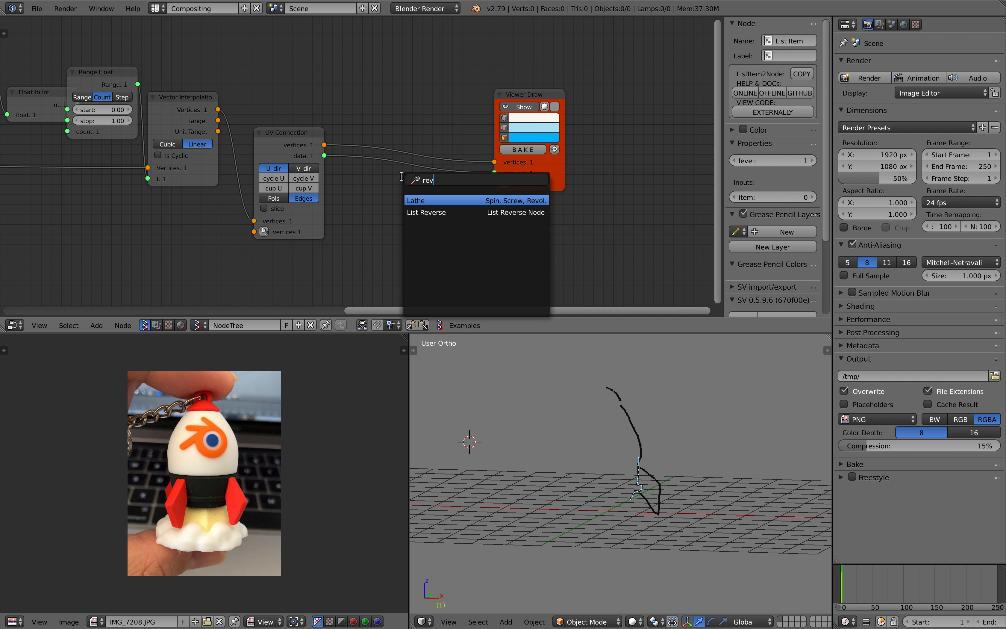
pyautogui.press('Return')
pyautogui.click(366, 127)
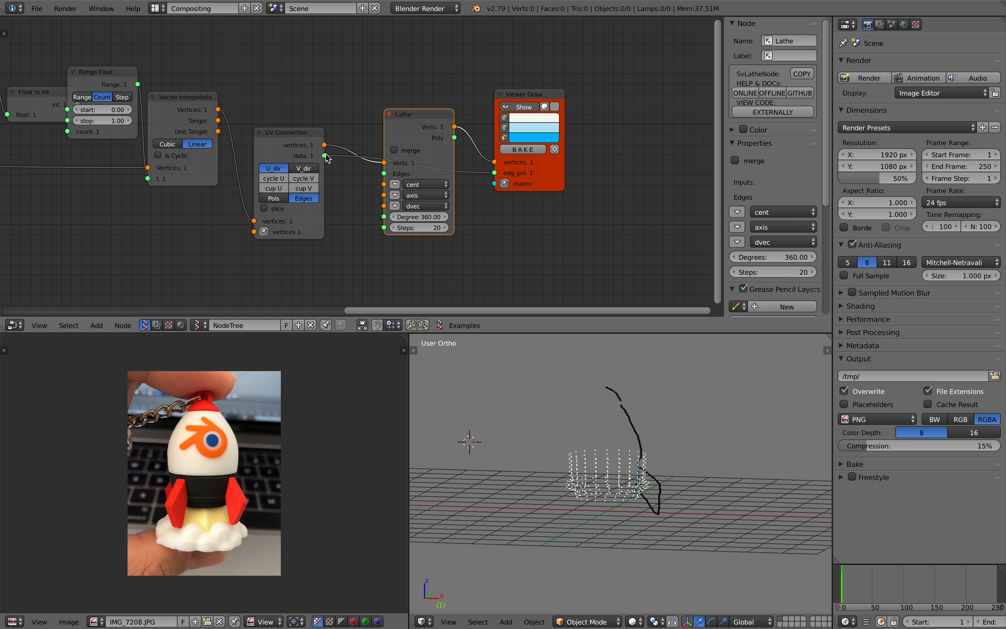
# Connect UV Connection's data output to the Lathe's Edges input and the Lathe's Poly output to Viewer Draw's edg_pol input.
pyautogui.moveTo(325, 156); pyautogui.dragTo(384, 173)
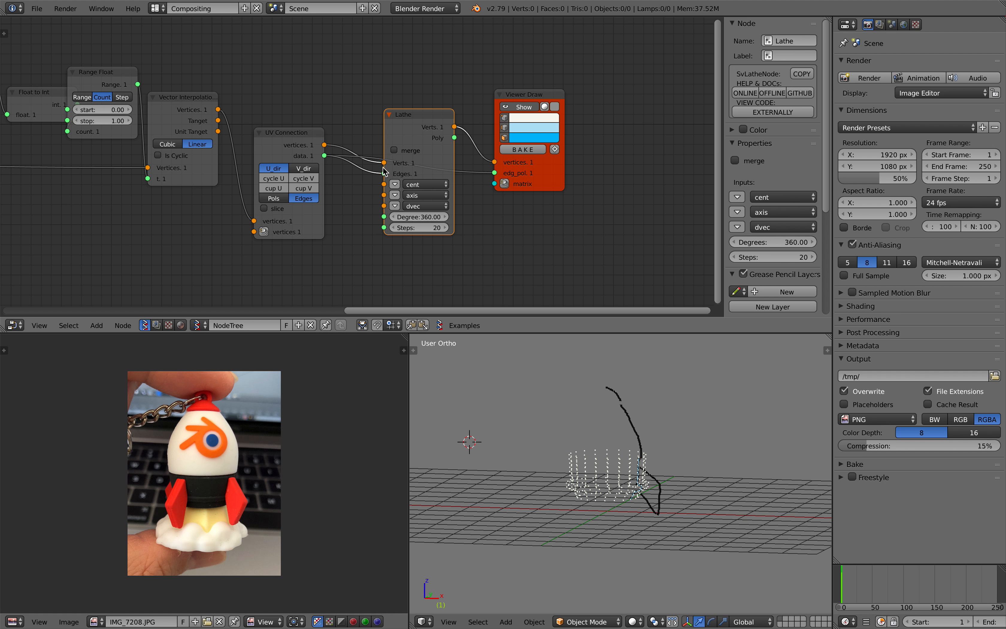
pyautogui.moveTo(454, 138); pyautogui.dragTo(495, 172)
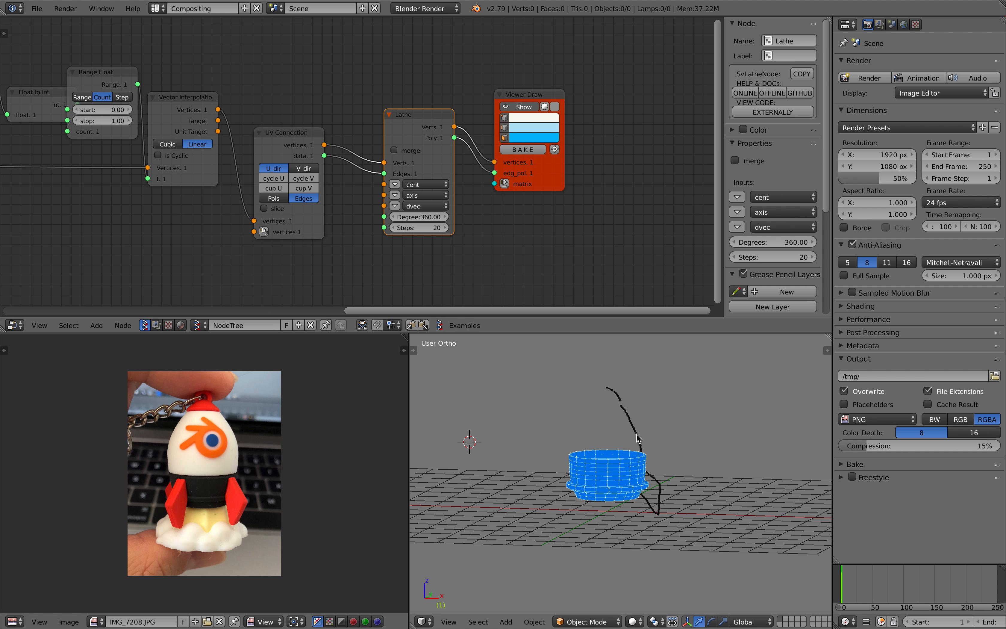
pyautogui.scroll(4, 641, 445)
pyautogui.scroll(2, 619, 452)
pyautogui.moveTo(619, 453); pyautogui.dragTo(667, 522, button='middle')
pyautogui.scroll(3, 610, 497)
pyautogui.moveTo(612, 552)
pyautogui.mouseDown(button='middle')
pyautogui.moveTo(630, 434)
pyautogui.moveTo(635, 440)
pyautogui.moveTo(620, 442)
pyautogui.moveTo(595, 408)
pyautogui.moveTo(595, 432)
pyautogui.mouseUp(button='middle')
pyautogui.scroll(-2, 534, 263)
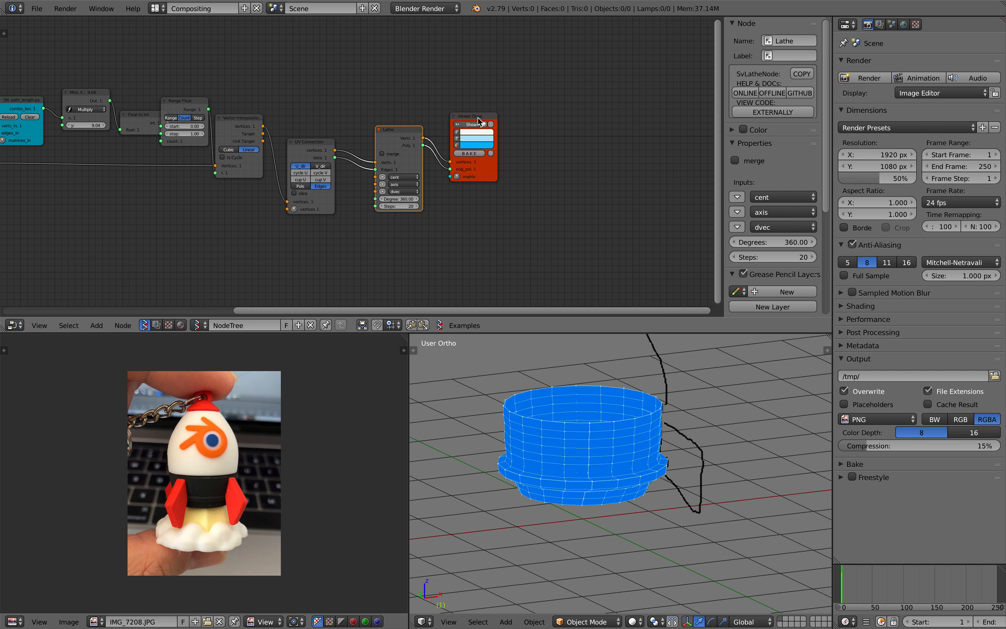
# Set the Viewer Draw node's face colour to near black and save the file.
pyautogui.click(479, 145)
pyautogui.moveTo(518, 57); pyautogui.dragTo(518, 97)
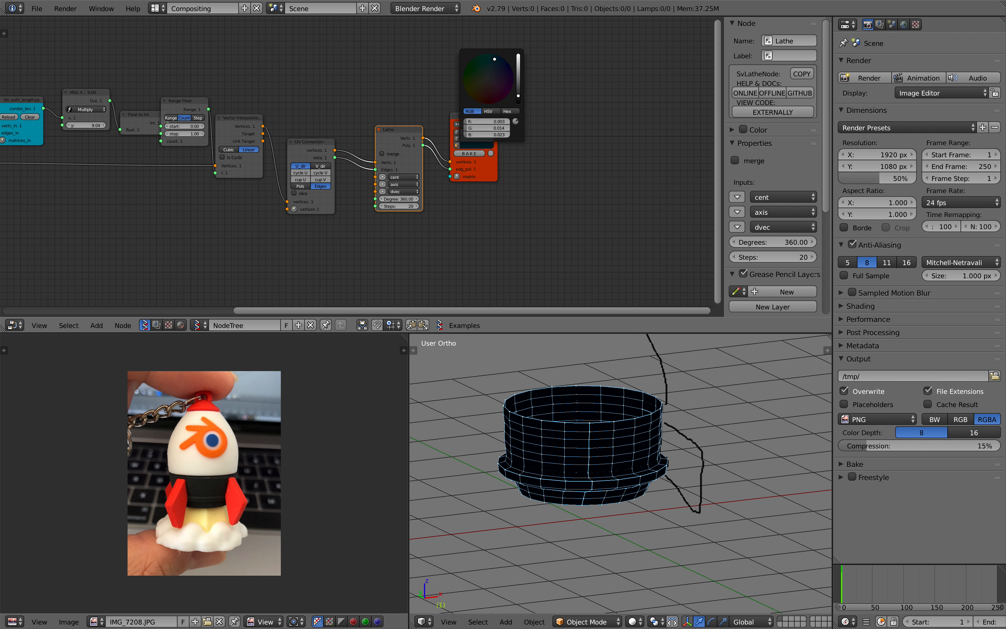
pyautogui.moveTo(553, 431); pyautogui.dragTo(542, 431, button='middle')
pyautogui.hotkey('ctrl', 's')
pyautogui.click(384, 234)
# Separate the List Item and Object ID Selector nodes from the rest of the node chain and save the file.
pyautogui.scroll(-4, 384, 234)
pyautogui.moveTo(144, 223); pyautogui.dragTo(288, 150, button='middle')
pyautogui.press('a')
pyautogui.press('b')
pyautogui.moveTo(241, 50); pyautogui.dragTo(640, 178)
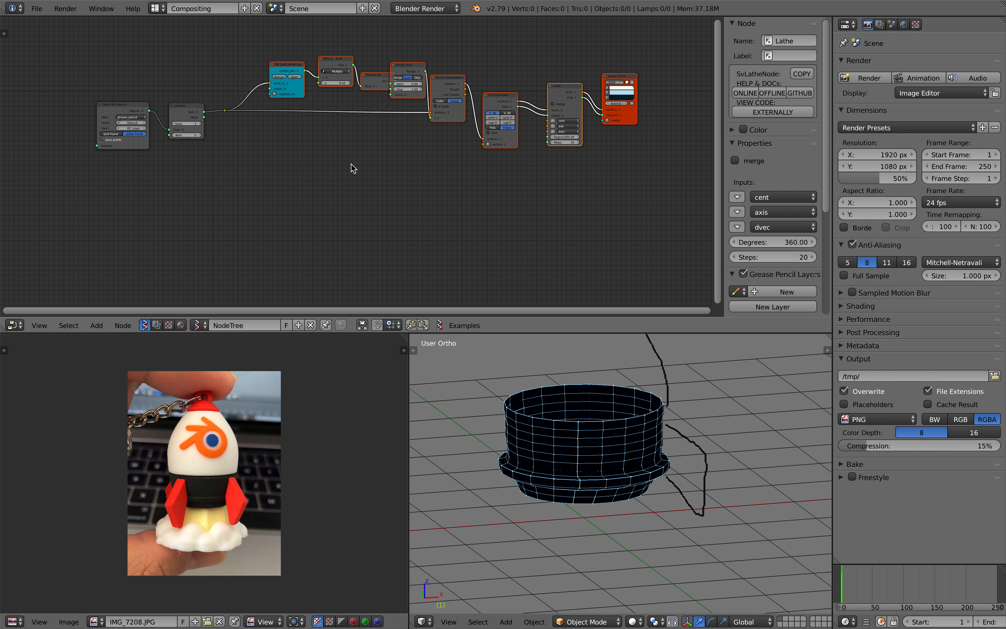
pyautogui.moveTo(194, 116); pyautogui.dragTo(196, 109)
pyautogui.moveTo(134, 110); pyautogui.dragTo(109, 110)
pyautogui.press('a')
pyautogui.press('a')
pyautogui.press('a')
pyautogui.hotkey('ctrl', 's')
pyautogui.click(180, 103)
# Duplicate the chain from List Item to Viewer Draw below the original and link the Object ID Selector's Objects output to the new List Item.
pyautogui.press('b')
pyautogui.moveTo(172, 56); pyautogui.dragTo(660, 175)
pyautogui.hotkey('shift', 'd')
pyautogui.click(491, 229)
pyautogui.moveTo(332, 196); pyautogui.dragTo(390, 181, button='middle')
pyautogui.scroll(2, 292, 158)
pyautogui.moveTo(124, 80); pyautogui.dragTo(182, 229)
# Set the duplicated List Item node's item to 1.
pyautogui.scroll(1, 118, 123)
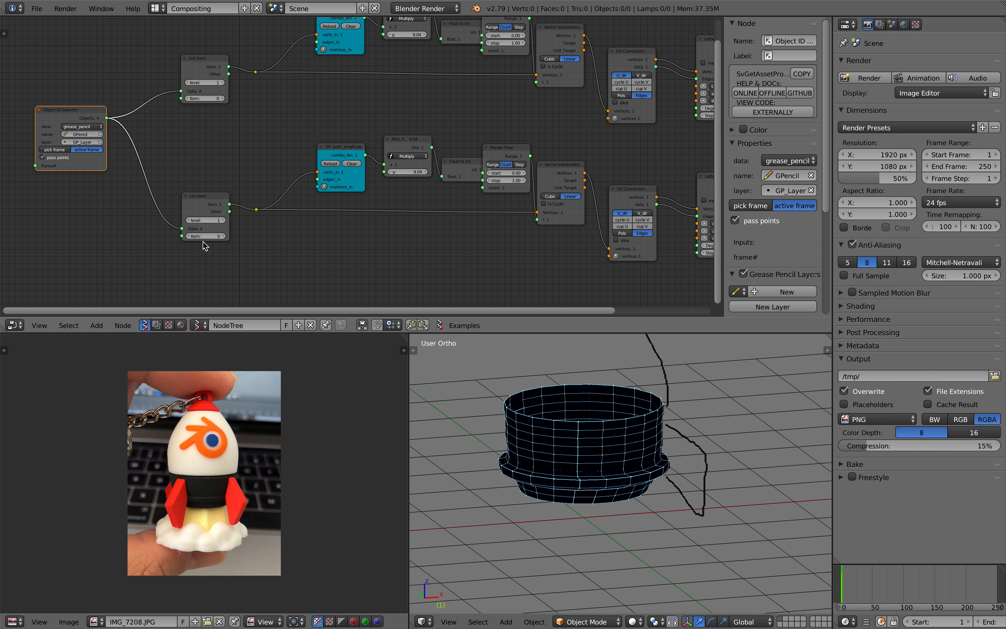
pyautogui.scroll(1, 199, 241)
pyautogui.click(212, 242)
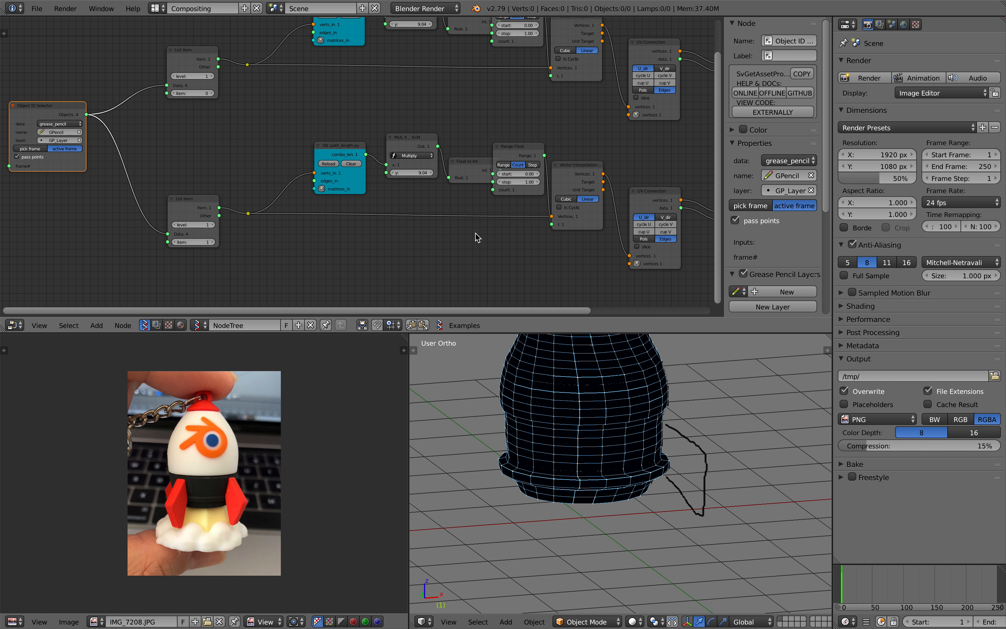
# Set the second chain's Viewer Draw face colour to a very pale pinkish white.
pyautogui.moveTo(473, 232); pyautogui.dragTo(349, 219, button='middle')
pyautogui.scroll(-2, 558, 400)
pyautogui.keyDown('shift'); pyautogui.moveTo(589, 414); pyautogui.dragTo(615, 441, button='middle'); pyautogui.keyUp('shift')
pyautogui.moveTo(543, 238); pyautogui.dragTo(390, 243, button='middle')
pyautogui.scroll(3, 439, 234)
pyautogui.click(597, 191)
pyautogui.moveTo(656, 90)
pyautogui.mouseDown()
pyautogui.moveTo(656, 75)
pyautogui.moveTo(605, 97)
pyautogui.moveTo(624, 69)
pyautogui.mouseUp()
pyautogui.click(588, 191)
pyautogui.moveTo(620, 112); pyautogui.dragTo(656, 65)
pyautogui.moveTo(603, 421); pyautogui.dragTo(593, 496, button='middle')
pyautogui.moveTo(588, 473); pyautogui.dragTo(622, 429, button='middle')
pyautogui.scroll(-6, 308, 269)
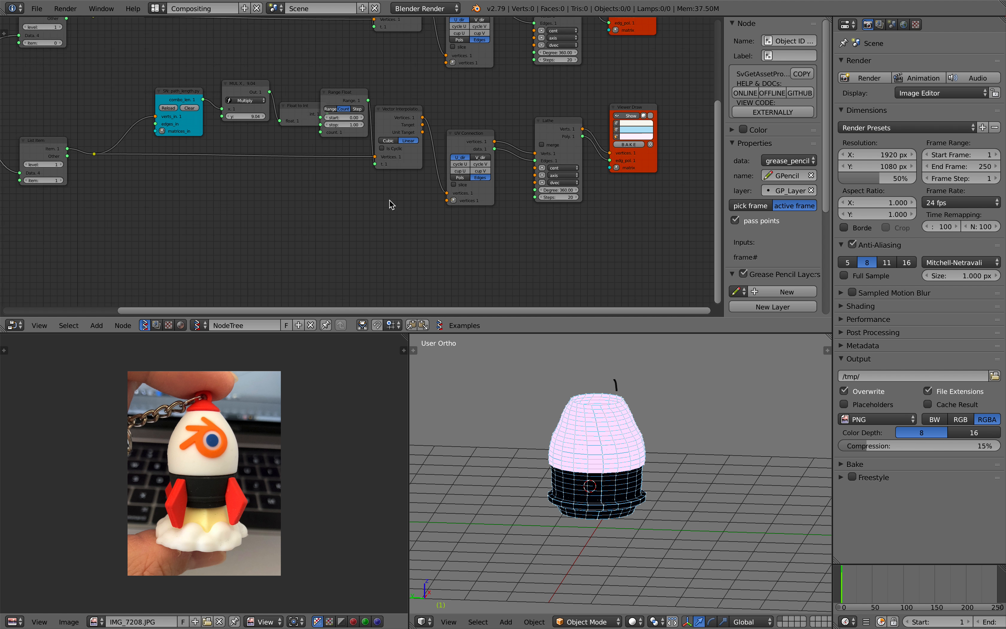
# Duplicate the second chain as a third one, link it to the Object ID Selector and set its List Item's item to 2.
pyautogui.hotkey('shift', 'd')
pyautogui.click(178, 216)
pyautogui.moveTo(29, 83); pyautogui.dragTo(22, 148)
pyautogui.scroll(4, 233, 249)
pyautogui.click(236, 251)
# Set the third chain's Viewer Draw face colour to bright red.
pyautogui.scroll(-4, 517, 241)
pyautogui.moveTo(517, 240); pyautogui.dragTo(421, 232, button='middle')
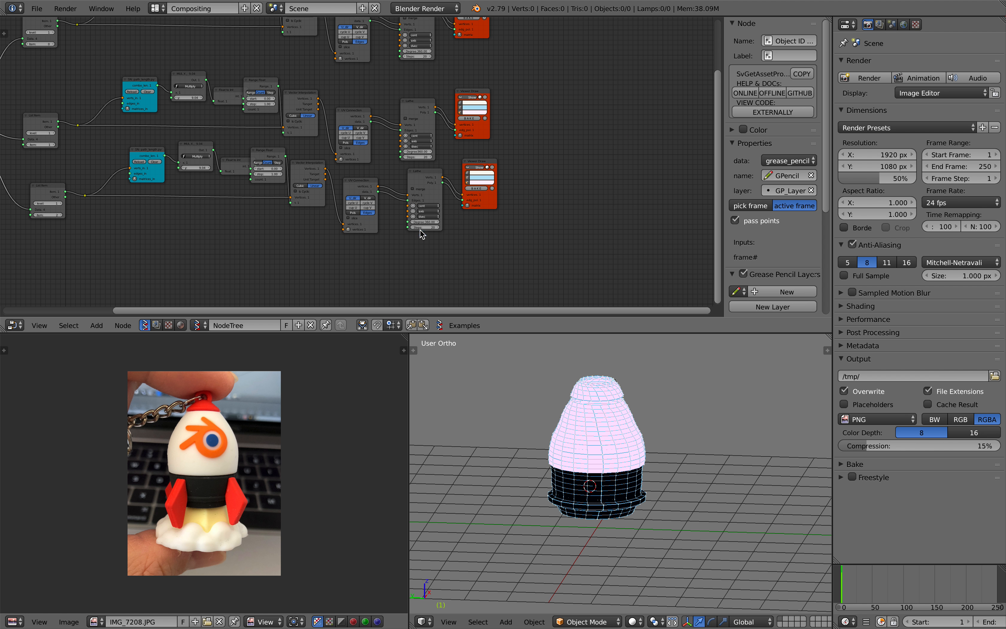
pyautogui.scroll(3, 421, 231)
pyautogui.click(513, 187)
pyautogui.moveTo(531, 140); pyautogui.dragTo(527, 142)
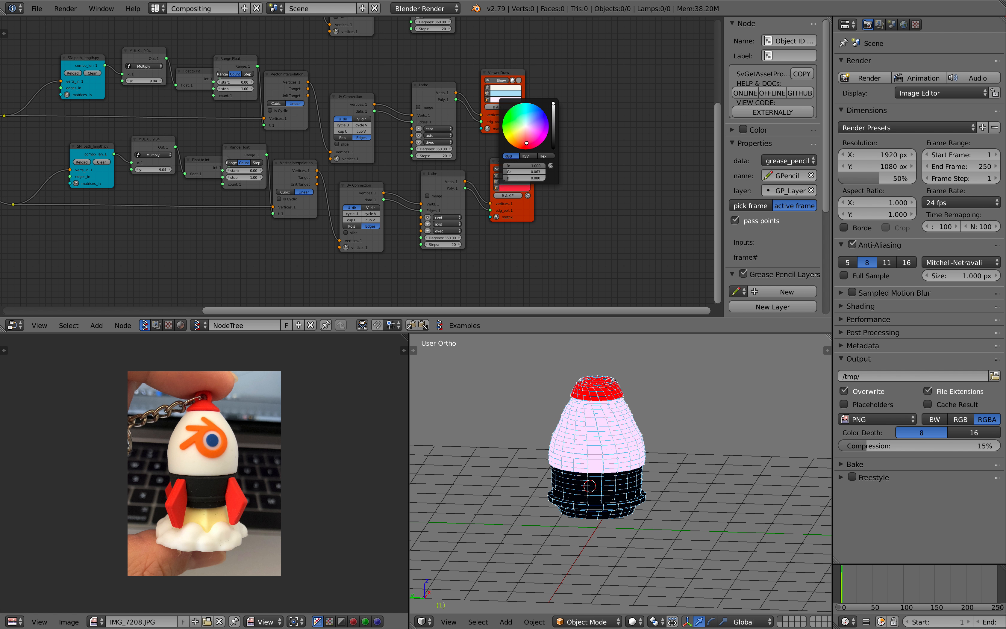
pyautogui.scroll(1, 644, 404)
pyautogui.moveTo(644, 404); pyautogui.dragTo(541, 405, button='middle')
pyautogui.scroll(-1, 644, 404)
pyautogui.moveTo(638, 494); pyautogui.dragTo(638, 525)
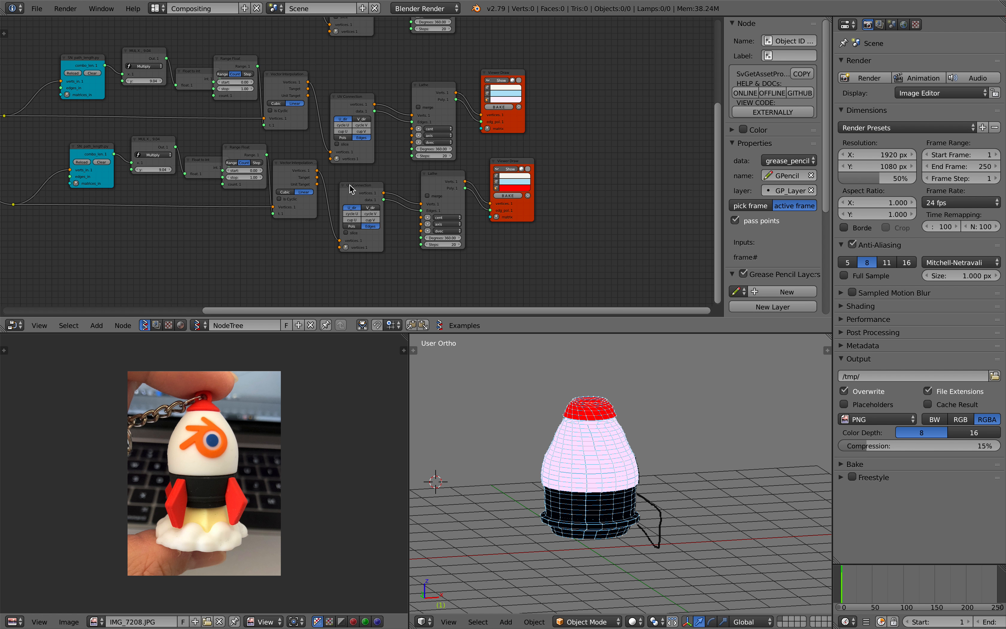
# Duplicate the third node chain and place the copy below it as a fourth chain.
pyautogui.scroll(-7, 353, 186)
pyautogui.moveTo(250, 178); pyautogui.dragTo(327, 127, button='middle')
pyautogui.press('a')
pyautogui.press('a')
pyautogui.press('b')
pyautogui.moveTo(202, 116); pyautogui.dragTo(541, 206)
pyautogui.hotkey('shift', 'd')
pyautogui.click(535, 266)
# Move the Object ID Selector down, link its Objects output to the fourth chain's List Item and set the item to 3.
pyautogui.moveTo(88, 97); pyautogui.dragTo(133, 121, button='middle')
pyautogui.moveTo(156, 99); pyautogui.dragTo(152, 176)
pyautogui.moveTo(154, 173); pyautogui.dragTo(183, 158, button='middle')
pyautogui.scroll(6, 183, 158)
pyautogui.moveTo(126, 159); pyautogui.dragTo(226, 238)
pyautogui.click(263, 244)
# Link the fourth chain's path_length combo_len output directly to Float to Int and move Float to Int into the gap.
pyautogui.moveTo(403, 226); pyautogui.dragTo(222, 204, button='middle')
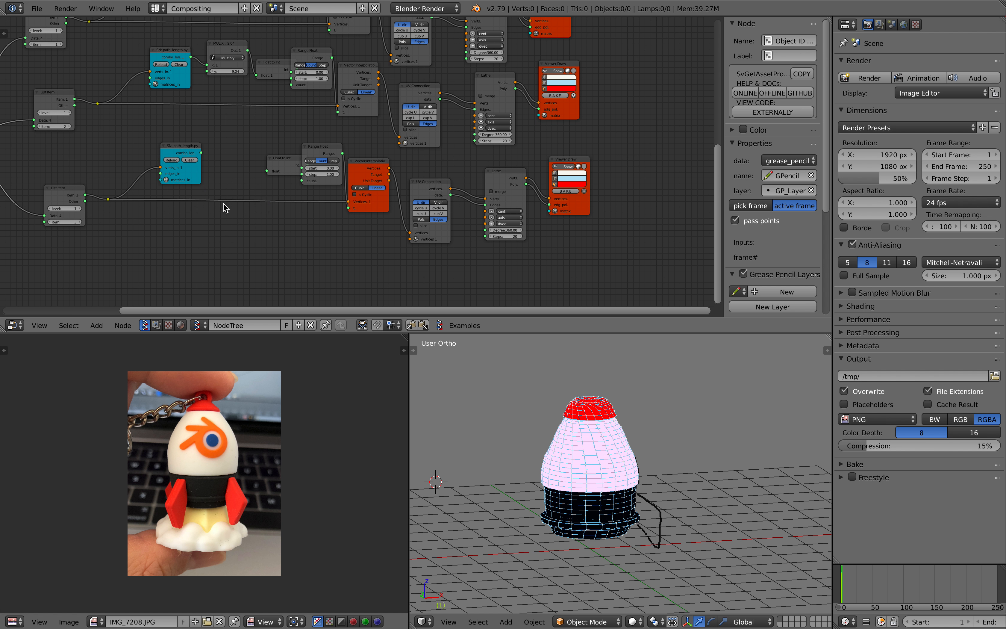
pyautogui.moveTo(400, 194); pyautogui.dragTo(308, 196, button='middle')
pyautogui.scroll(2, 308, 196)
pyautogui.moveTo(645, 515)
pyautogui.mouseDown(button='middle')
pyautogui.moveTo(663, 517)
pyautogui.moveTo(656, 512)
pyautogui.moveTo(646, 524)
pyautogui.mouseUp(button='middle')
pyautogui.scroll(2, 663, 518)
pyautogui.moveTo(363, 245); pyautogui.dragTo(438, 242, button='middle')
pyautogui.moveTo(227, 201); pyautogui.dragTo(402, 208, button='middle')
pyautogui.scroll(-1, 402, 208)
pyautogui.moveTo(409, 174); pyautogui.dragTo(364, 190)
pyautogui.scroll(2, 347, 162)
pyautogui.moveTo(386, 174); pyautogui.dragTo(376, 171)
pyautogui.scroll(-3, 376, 182)
pyautogui.moveTo(682, 470); pyautogui.dragTo(653, 493, button='middle')
pyautogui.moveTo(399, 210); pyautogui.dragTo(356, 218, button='middle')
pyautogui.scroll(-2, 357, 218)
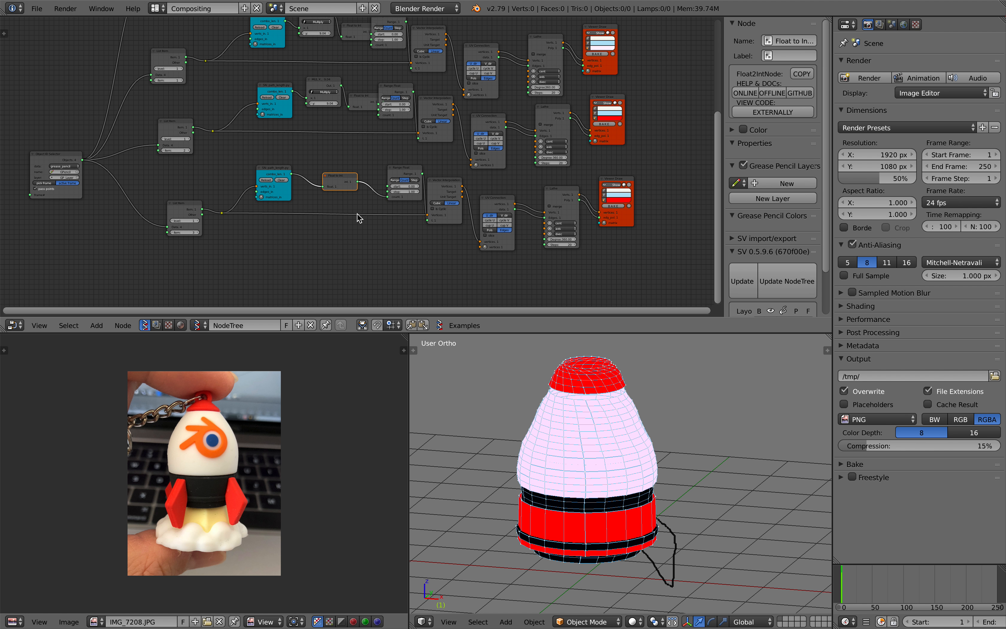
# Move the whole fourth chain further down, away from the third one, and save the file.
pyautogui.scroll(1, 358, 218)
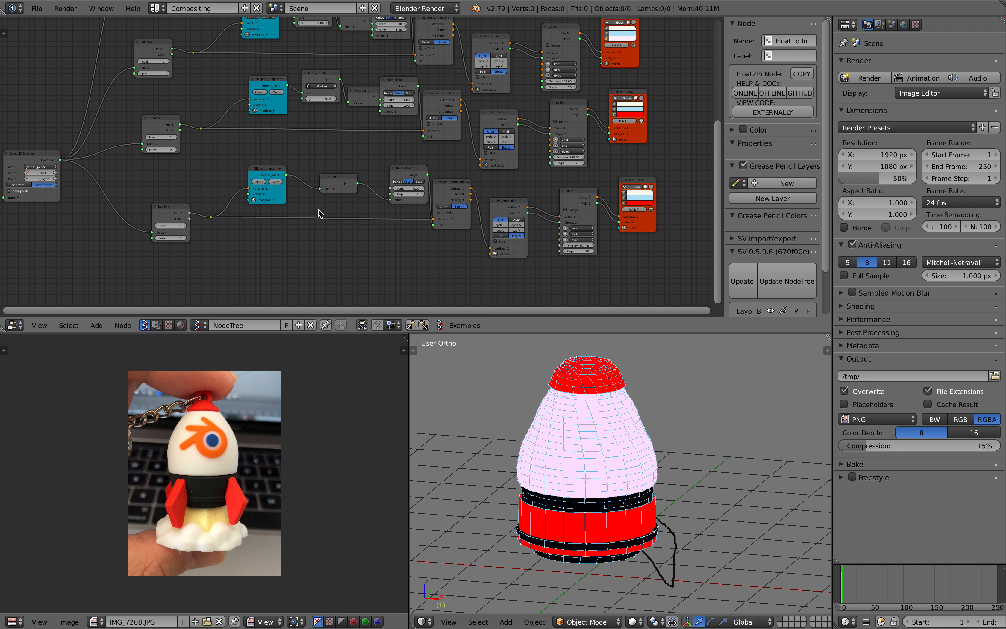
pyautogui.moveTo(173, 174); pyautogui.dragTo(684, 280)
pyautogui.scroll(-3, 541, 233)
pyautogui.press('g')
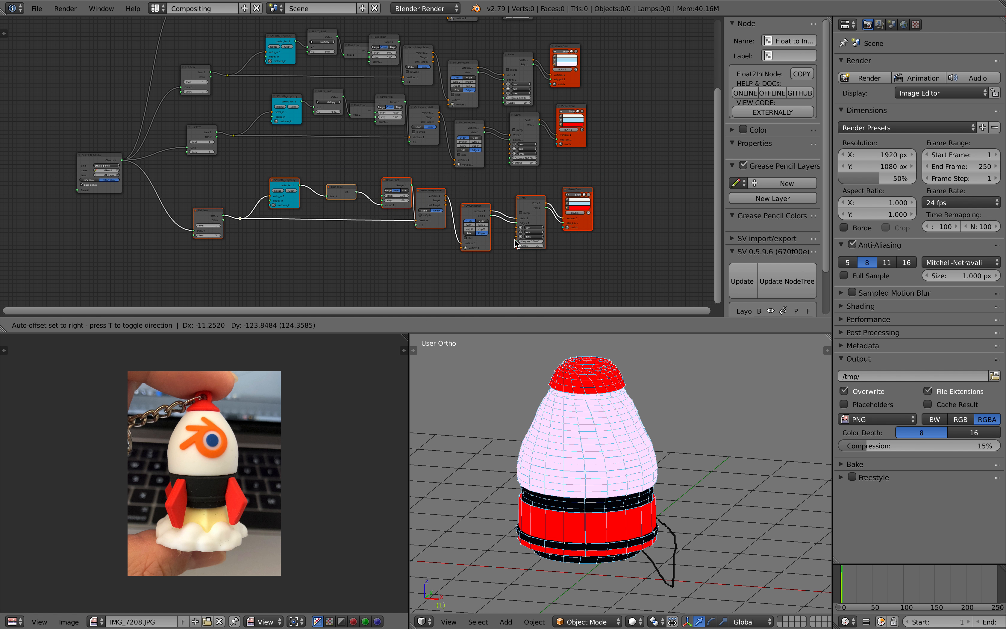
pyautogui.click(522, 228)
pyautogui.scroll(1, 522, 227)
pyautogui.press('a')
pyautogui.moveTo(522, 227); pyautogui.dragTo(417, 201, button='middle')
pyautogui.scroll(4, 415, 200)
pyautogui.hotkey('ctrl', 's')
pyautogui.click(413, 200)
# Delete the fourth chain's Lathe, connect UV Connection's vertices and data outputs to Viewer Draw's vertices and edg_pol inputs, and save the file.
pyautogui.scroll(3, 433, 173)
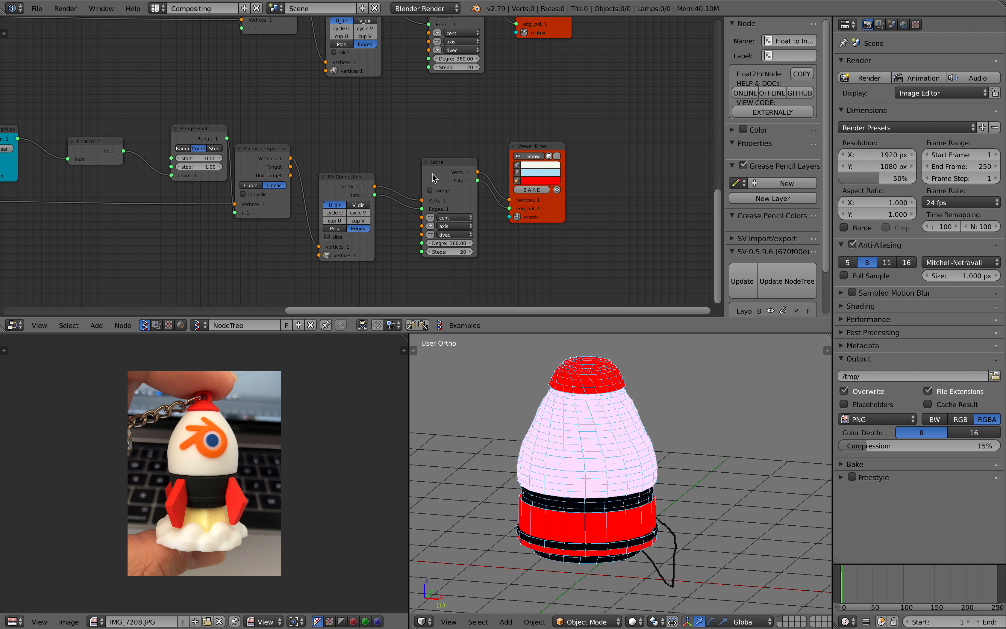
pyautogui.moveTo(433, 173); pyautogui.dragTo(431, 167)
pyautogui.press('x')
pyautogui.scroll(1, 431, 183)
pyautogui.moveTo(375, 189); pyautogui.dragTo(521, 202)
pyautogui.moveTo(376, 198)
pyautogui.mouseDown()
pyautogui.moveTo(521, 213)
pyautogui.moveTo(499, 214)
pyautogui.mouseUp()
pyautogui.hotkey('ctrl', 's')
pyautogui.click(498, 215)
pyautogui.moveTo(660, 532)
pyautogui.mouseDown(button='middle')
pyautogui.moveTo(691, 525)
pyautogui.moveTo(677, 510)
pyautogui.mouseUp(button='middle')
pyautogui.hotkey('ctrl', 's')
pyautogui.click(676, 510)
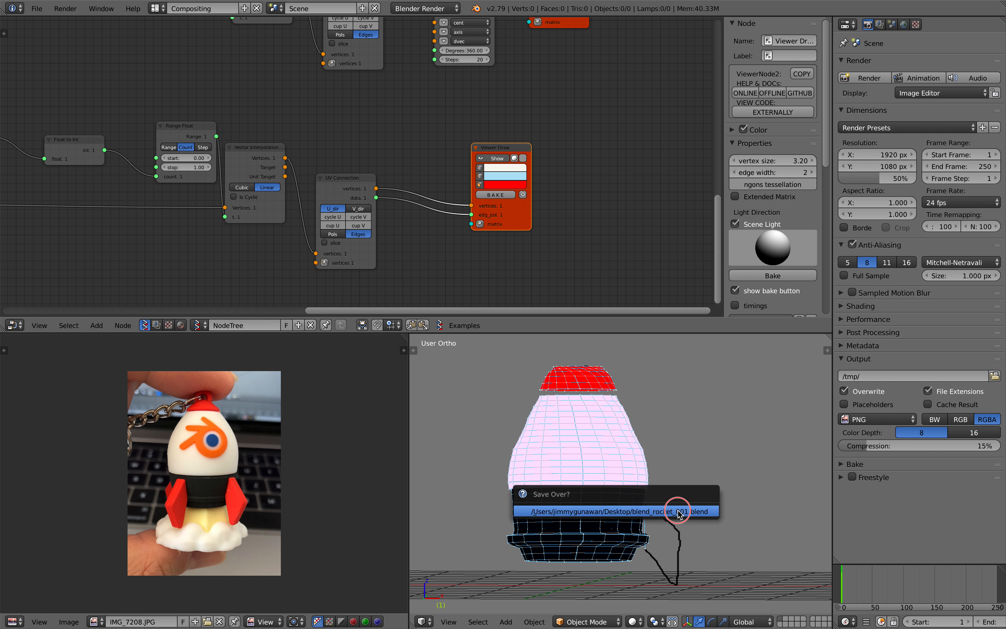
# Move the fourth chain's Viewer Draw node further away from UV Connection and save the file.
pyautogui.moveTo(492, 225); pyautogui.dragTo(528, 218)
pyautogui.hotkey('ctrl', 's')
pyautogui.click(526, 217)
# Open the 3D view's Grease Pencil layer settings and hide the rocket's drawn stroke layer.
pyautogui.moveTo(584, 416); pyautogui.dragTo(589, 422, button='middle')
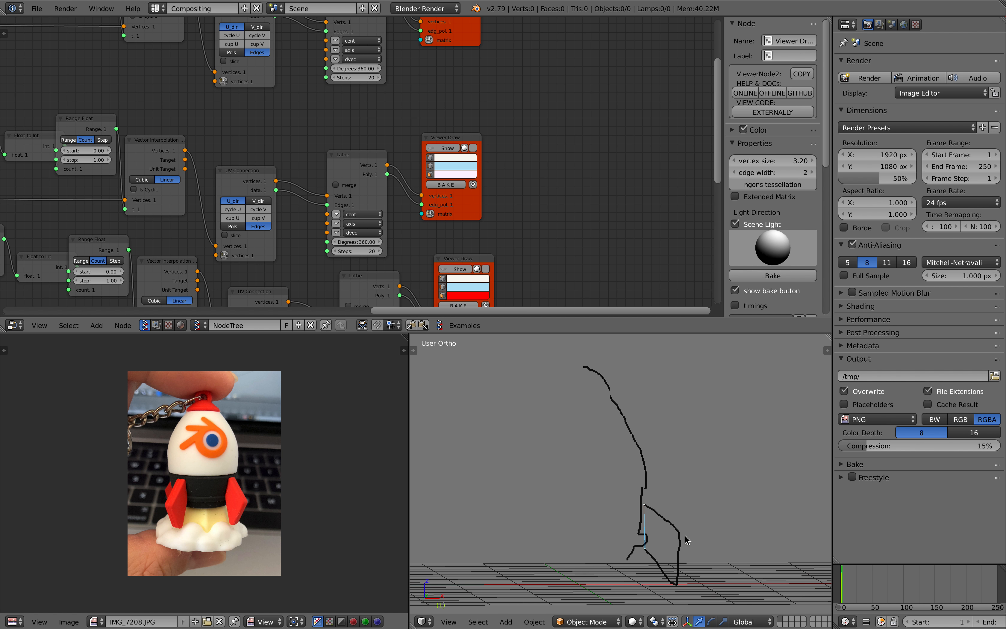
pyautogui.click(829, 354)
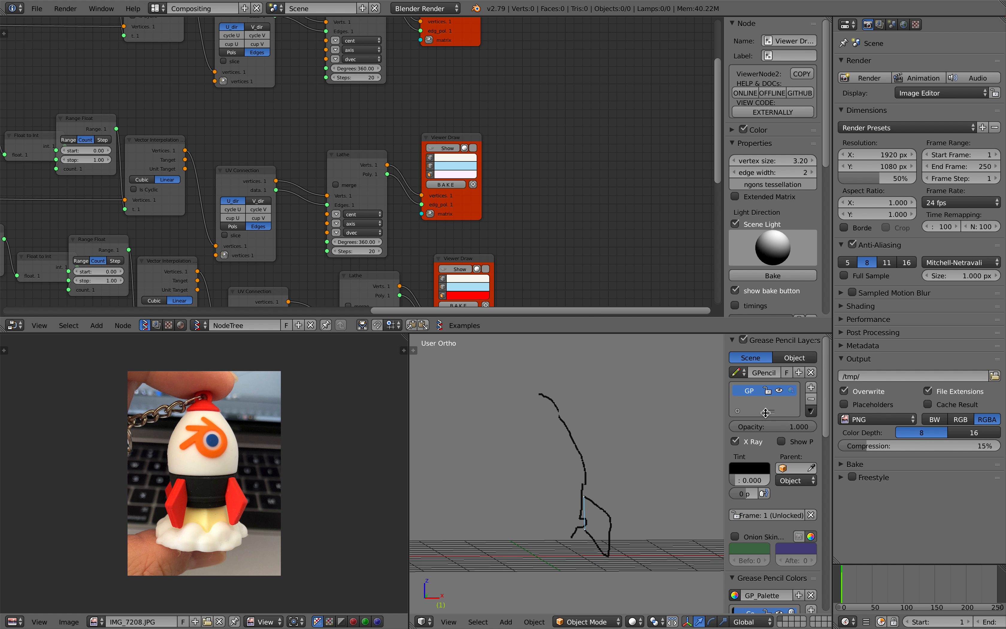
pyautogui.click(781, 393)
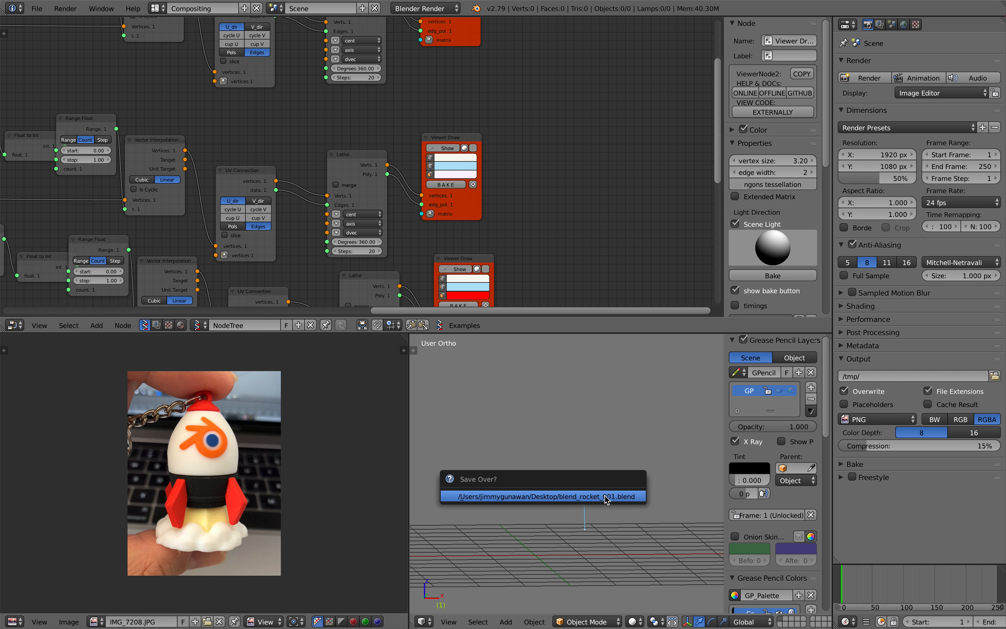
# Move the third chain's Lathe node slightly closer to UV Connection and save the file.
pyautogui.moveTo(508, 291); pyautogui.dragTo(510, 143, button='middle')
pyautogui.moveTo(391, 161); pyautogui.dragTo(411, 179, button='middle')
pyautogui.scroll(2, 411, 179)
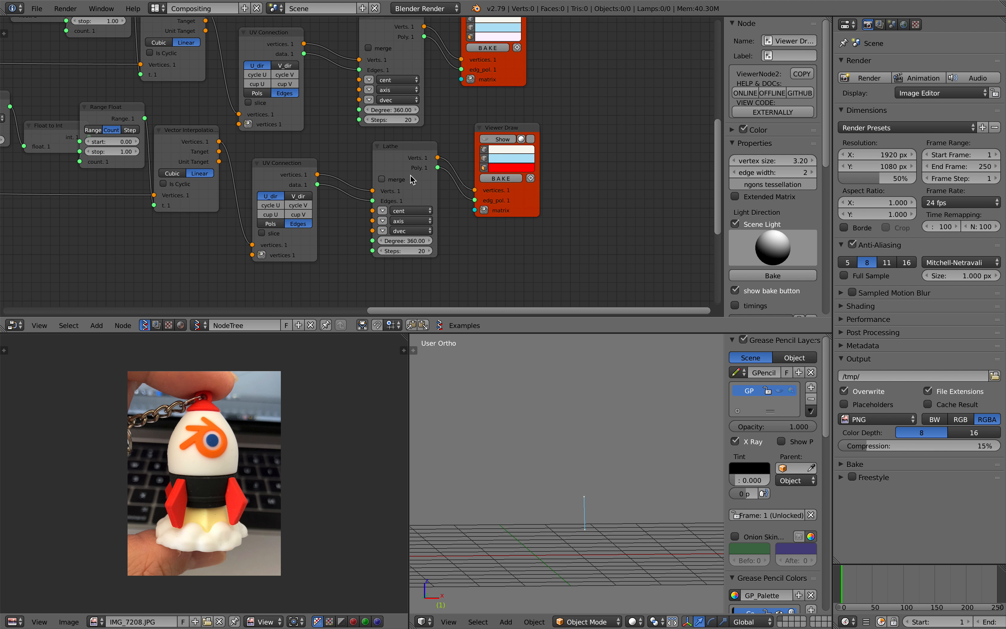
pyautogui.moveTo(410, 155); pyautogui.dragTo(398, 162)
pyautogui.click(394, 189)
pyautogui.click(393, 190)
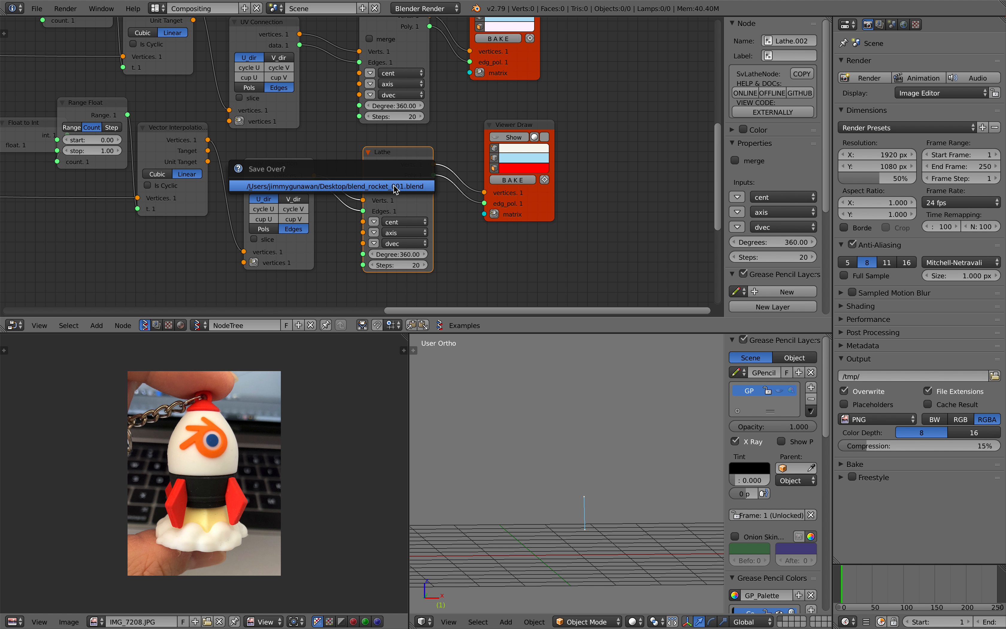
# Increase the third chain's Multiply y value to 11.92.
pyautogui.press('Home')
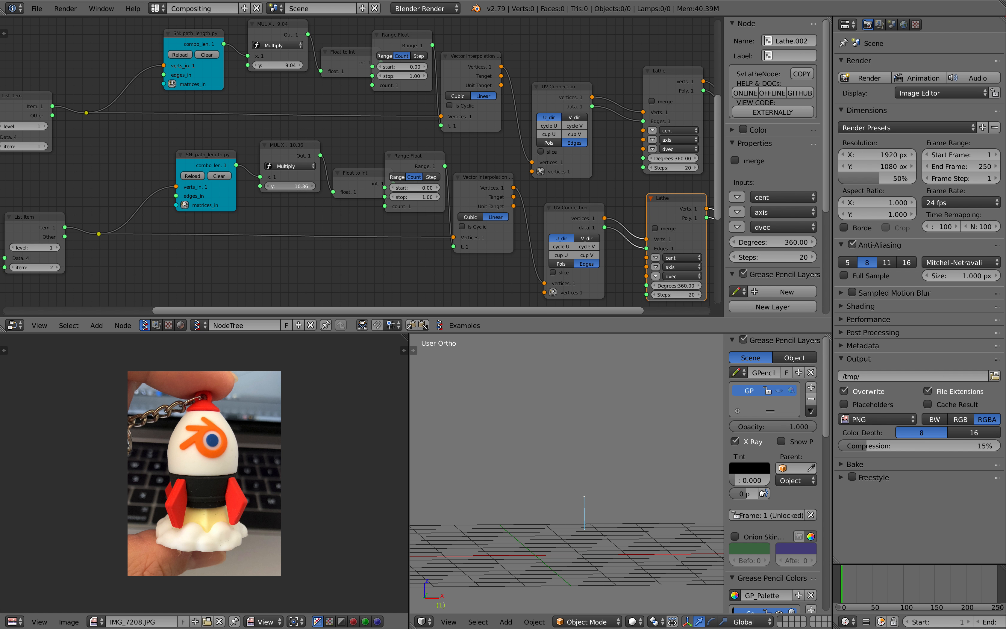
pyautogui.moveTo(293, 186); pyautogui.dragTo(315, 187)
pyautogui.moveTo(304, 173); pyautogui.dragTo(292, 176)
# Rearrange the path_length, Multiply, Float to Int, Range Float and Vector Interpolation nodes of the second and third chains to reduce overlap.
pyautogui.scroll(-3, 292, 173)
pyautogui.moveTo(296, 55); pyautogui.dragTo(286, 51)
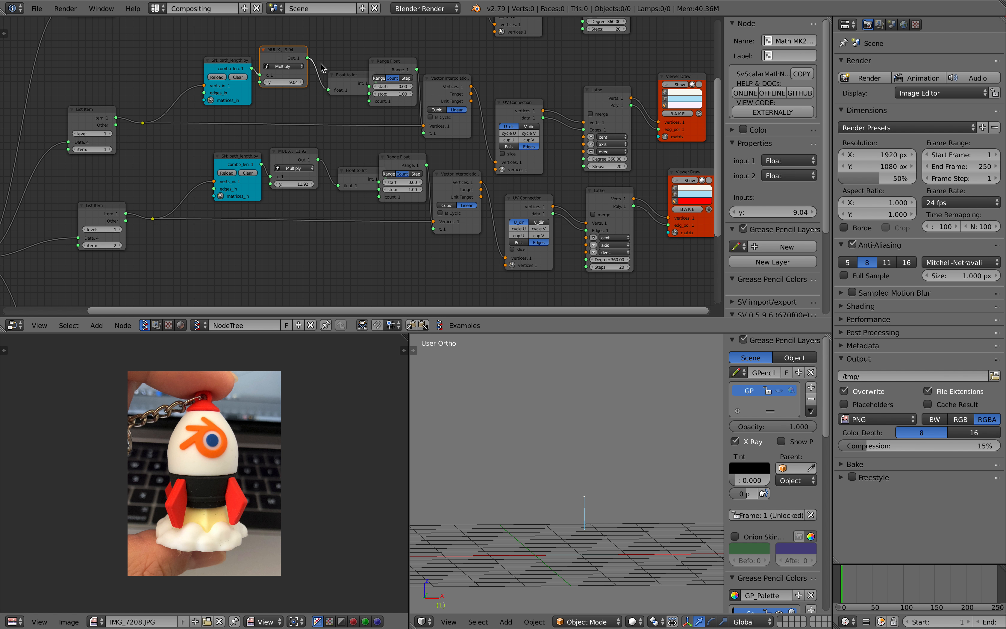
pyautogui.moveTo(342, 76); pyautogui.dragTo(322, 70)
pyautogui.moveTo(234, 61); pyautogui.dragTo(223, 56)
pyautogui.moveTo(441, 188); pyautogui.dragTo(435, 207)
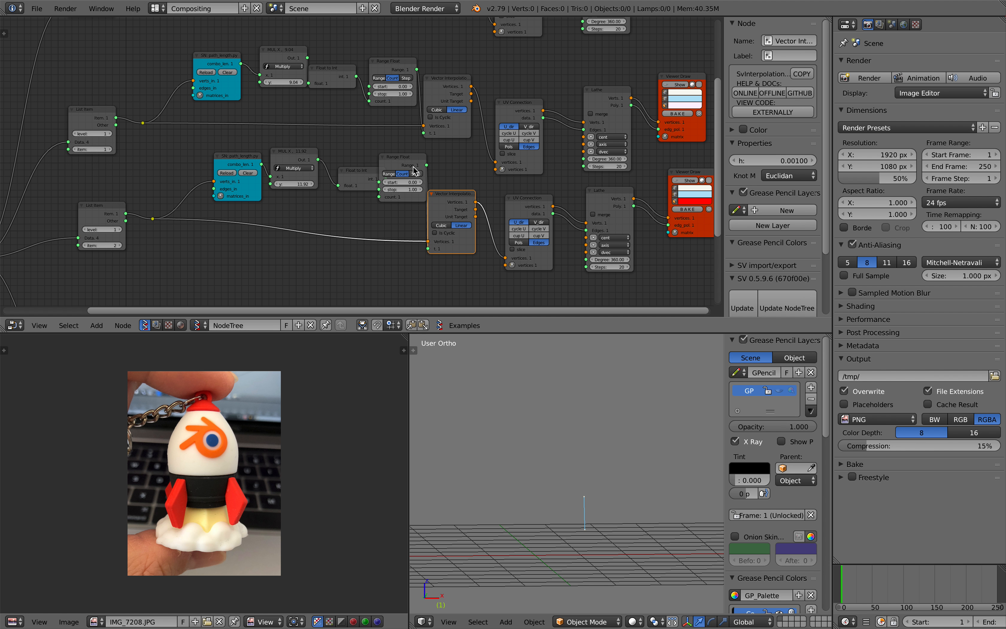
pyautogui.moveTo(399, 166); pyautogui.dragTo(404, 185)
pyautogui.click(358, 177)
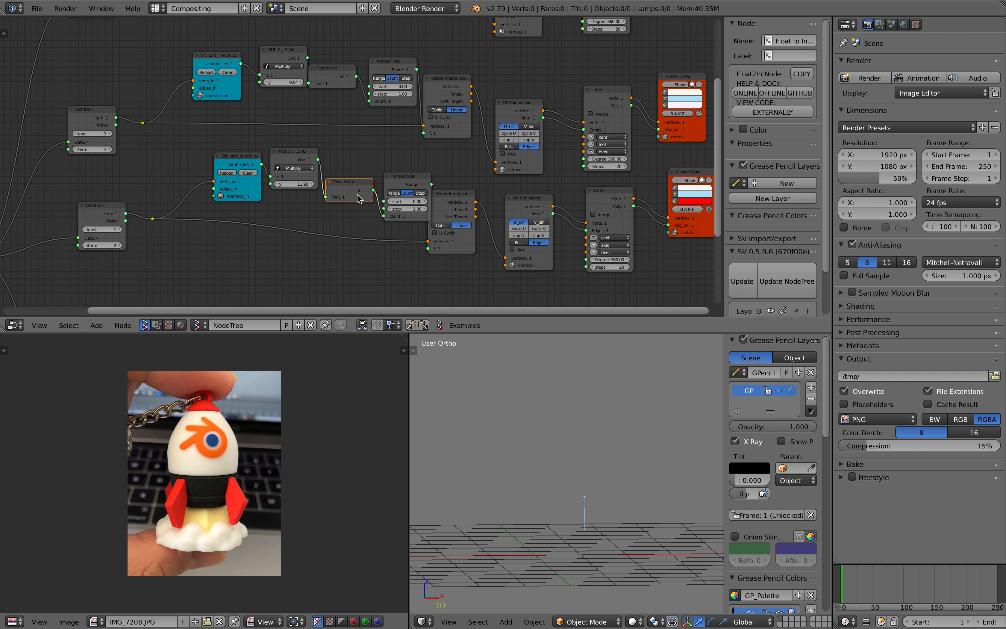
# Delete the fourth chain's Float to Int node.
pyautogui.scroll(-5, 348, 213)
pyautogui.scroll(-1, 302, 155)
pyautogui.scroll(1, 154, 219)
pyautogui.click(357, 52)
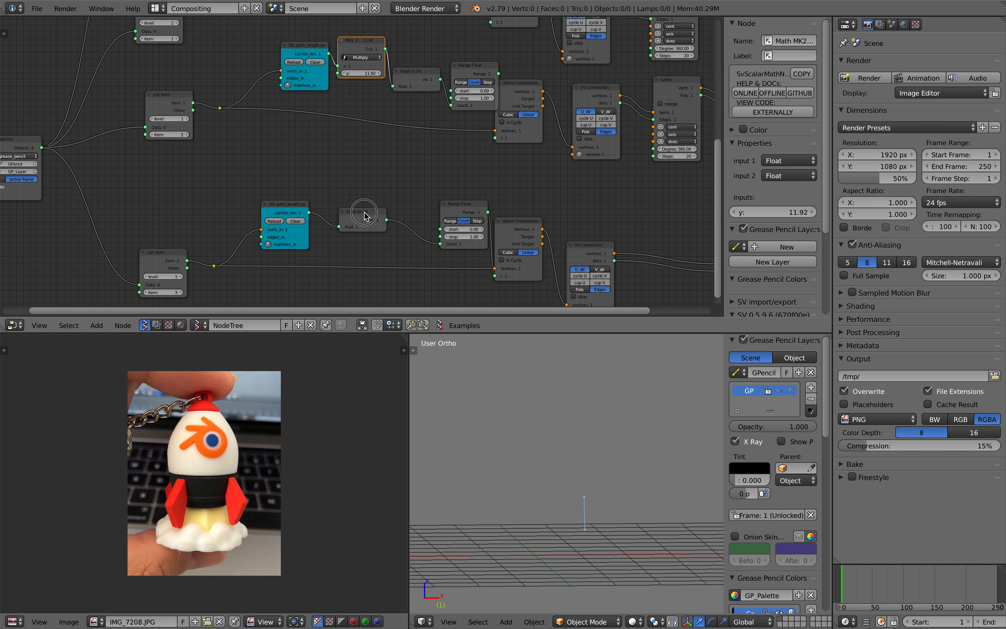
pyautogui.click(364, 215)
pyautogui.press('x')
# Duplicate the third chain's Multiply and Float to Int nodes into the gap in the fourth chain.
pyautogui.click(363, 50)
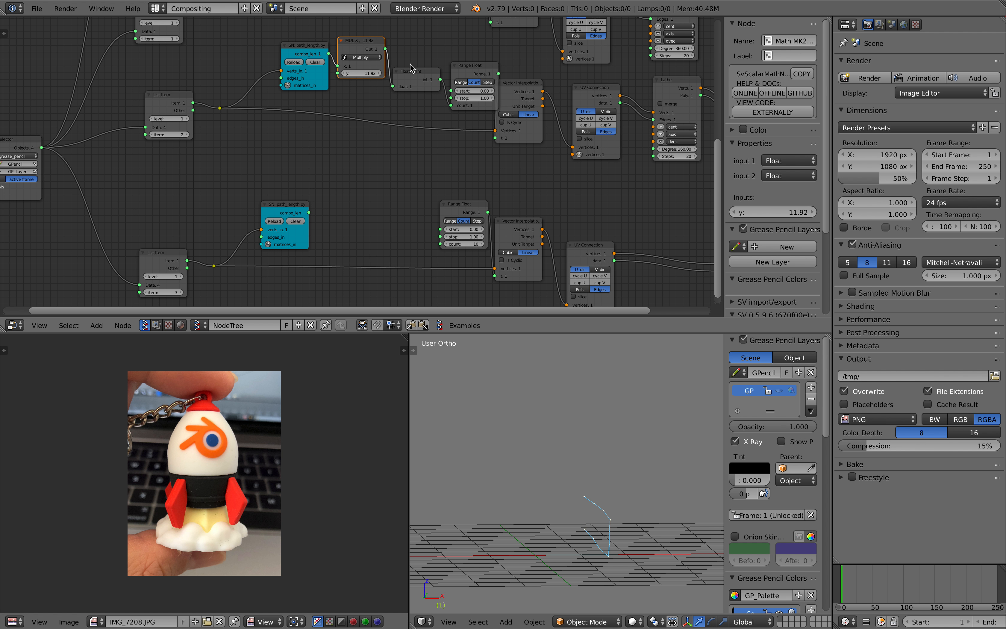
pyautogui.keyDown('shift'); pyautogui.click(422, 72); pyautogui.keyUp('shift')
pyautogui.hotkey('shift', 'd')
pyautogui.click(398, 215)
# Link path_length's combo_len output to the new Multiply's x input and Float to Int's output to Range Float's start input.
pyautogui.scroll(1, 398, 215)
pyautogui.scroll(2, 398, 215)
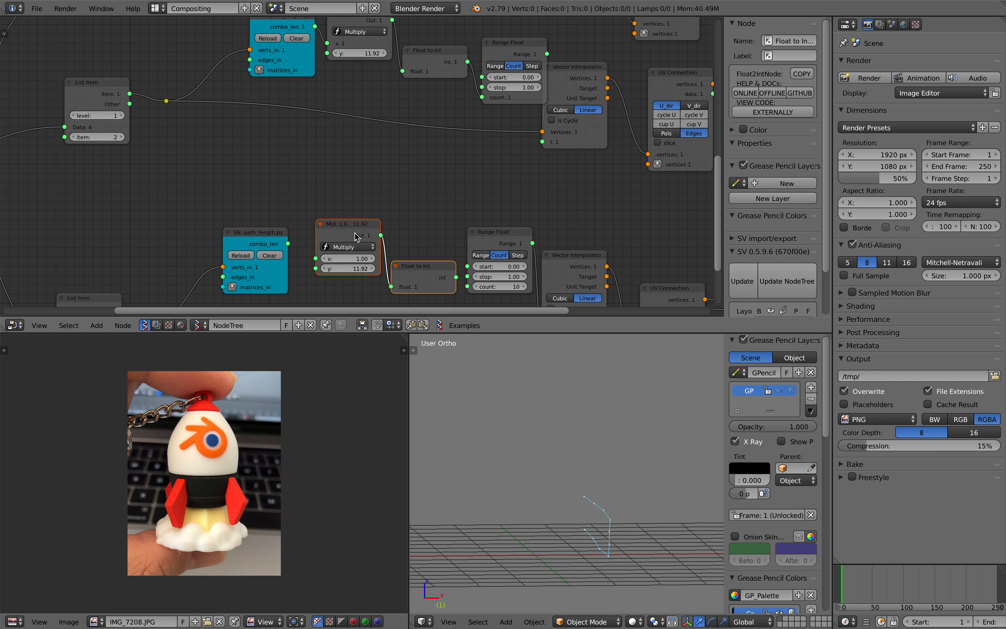
pyautogui.moveTo(293, 237); pyautogui.dragTo(319, 251)
pyautogui.moveTo(435, 266); pyautogui.dragTo(459, 259)
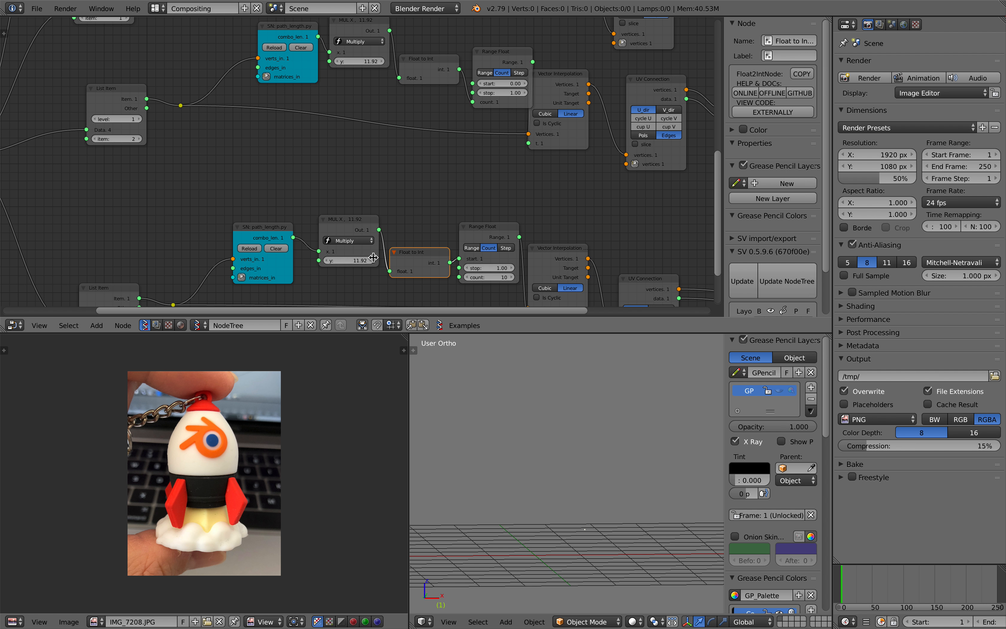
# Shift the fourth chain's Multiply node closer to path_length and set its y value to 10.90.
pyautogui.moveTo(361, 261); pyautogui.dragTo(350, 261)
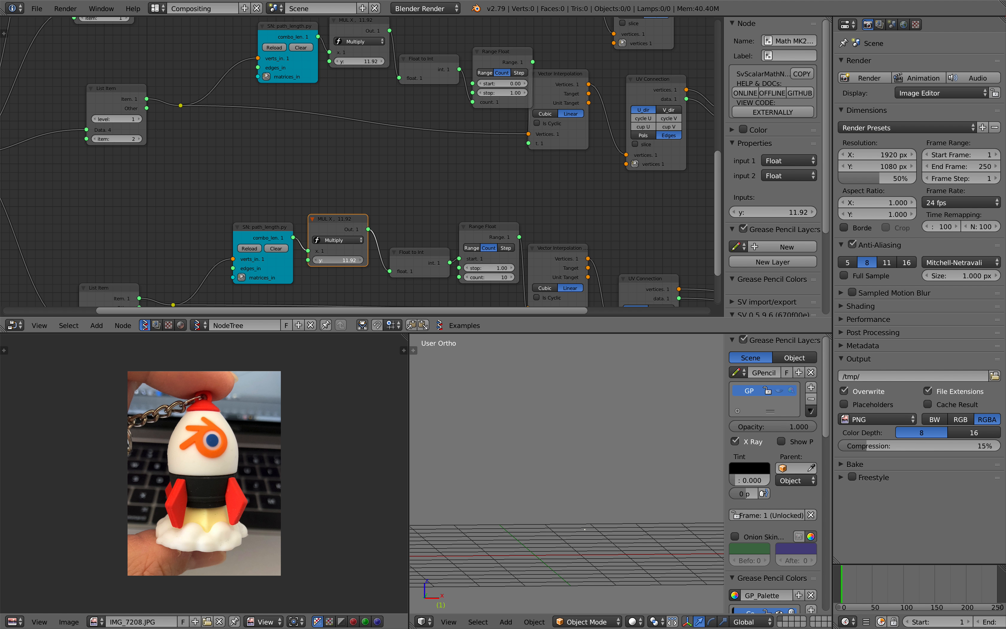
pyautogui.scroll(-2, 355, 258)
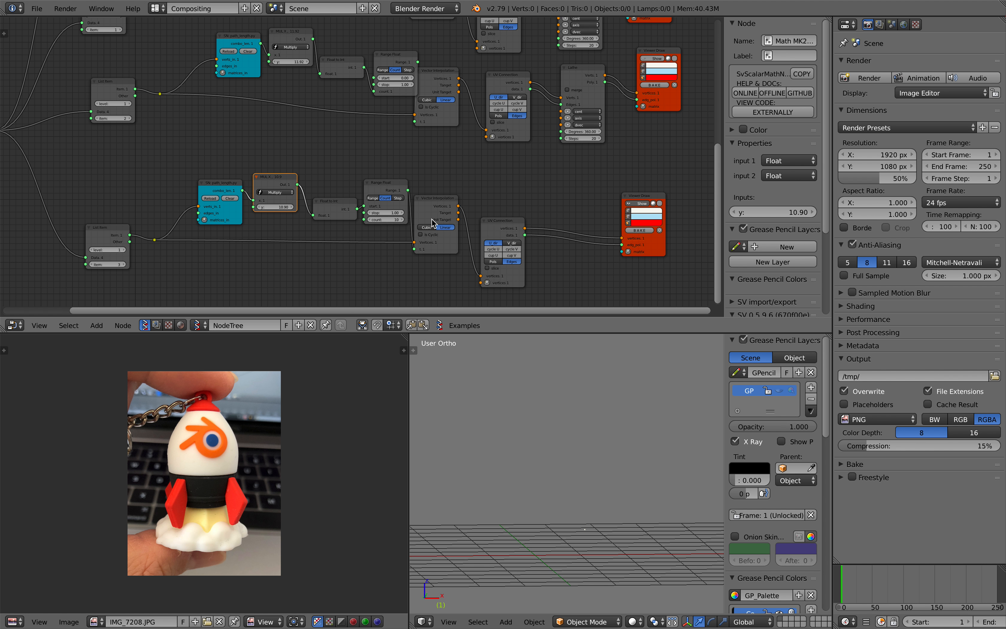
# Inspect the settings of the fourth chain's Vector Interpolation, UV Connection and Viewer Draw nodes.
pyautogui.click(432, 208)
pyautogui.scroll(-2, 432, 212)
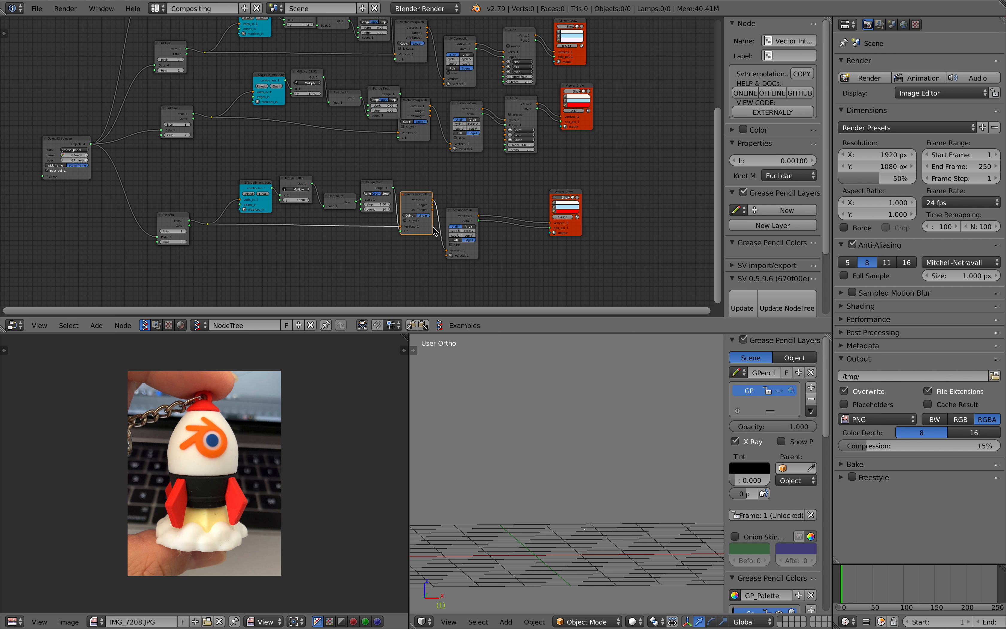
pyautogui.click(556, 193)
pyautogui.scroll(3, 477, 217)
pyautogui.click(493, 237)
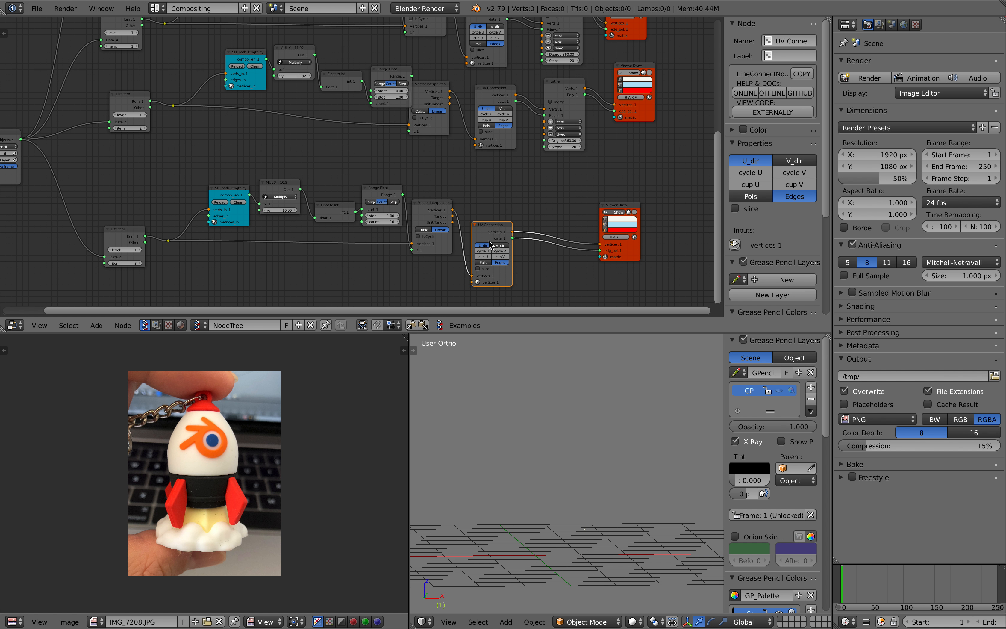
pyautogui.click(494, 245)
pyautogui.click(486, 245)
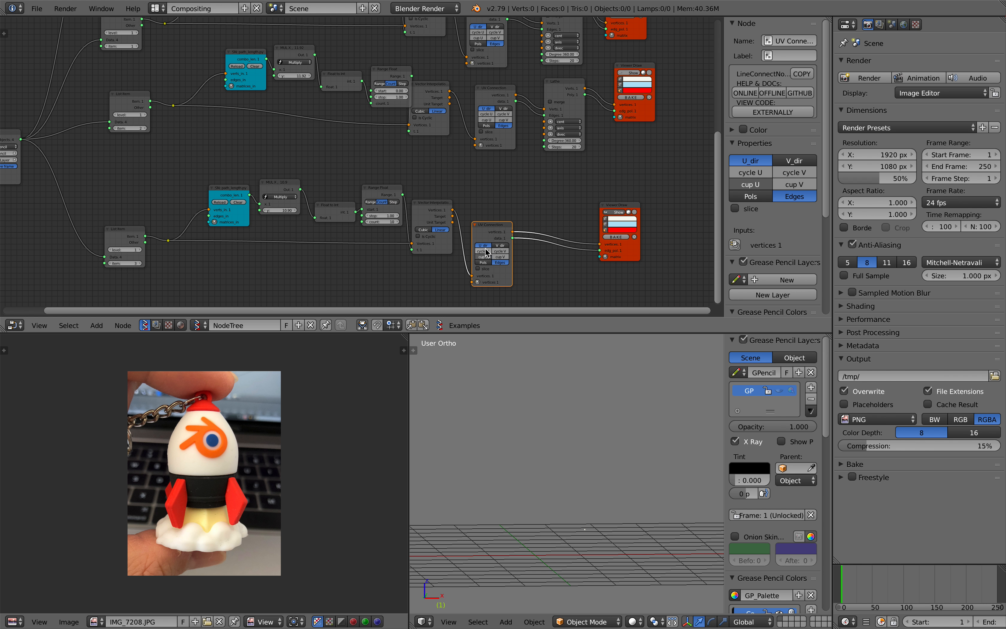
pyautogui.click(621, 212)
# Delete the whole fourth node chain, from its List Item to Viewer Draw, and save over blend_rocket_001.blend.
pyautogui.scroll(-3, 570, 183)
pyautogui.press('a')
pyautogui.press('a')
pyautogui.press('a')
pyautogui.press('b')
pyautogui.moveTo(213, 180)
pyautogui.mouseDown()
pyautogui.moveTo(483, 245)
pyautogui.moveTo(625, 292)
pyautogui.mouseUp()
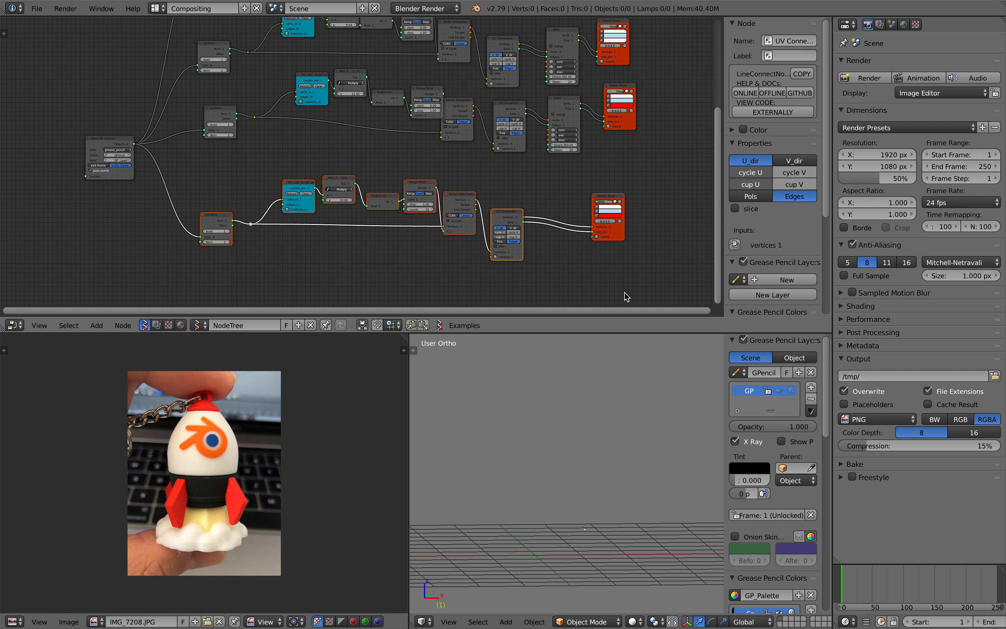
pyautogui.press('x')
pyautogui.hotkey('ctrl', 's')
pyautogui.press('Return')
# Set the third chain's Multiply y value to 11.80 and save over the existing file.
pyautogui.moveTo(470, 194); pyautogui.dragTo(476, 255, button='middle')
pyautogui.scroll(3, 318, 141)
pyautogui.moveTo(319, 152); pyautogui.dragTo(320, 158, button='middle')
pyautogui.moveTo(320, 156); pyautogui.dragTo(308, 156)
pyautogui.moveTo(566, 179)
pyautogui.mouseDown(button='middle')
pyautogui.moveTo(437, 171)
pyautogui.moveTo(456, 175)
pyautogui.mouseUp(button='middle')
pyautogui.scroll(1, 438, 171)
pyautogui.click(594, 175)
pyautogui.scroll(3, 453, 187)
pyautogui.hotkey('ctrl', 's')
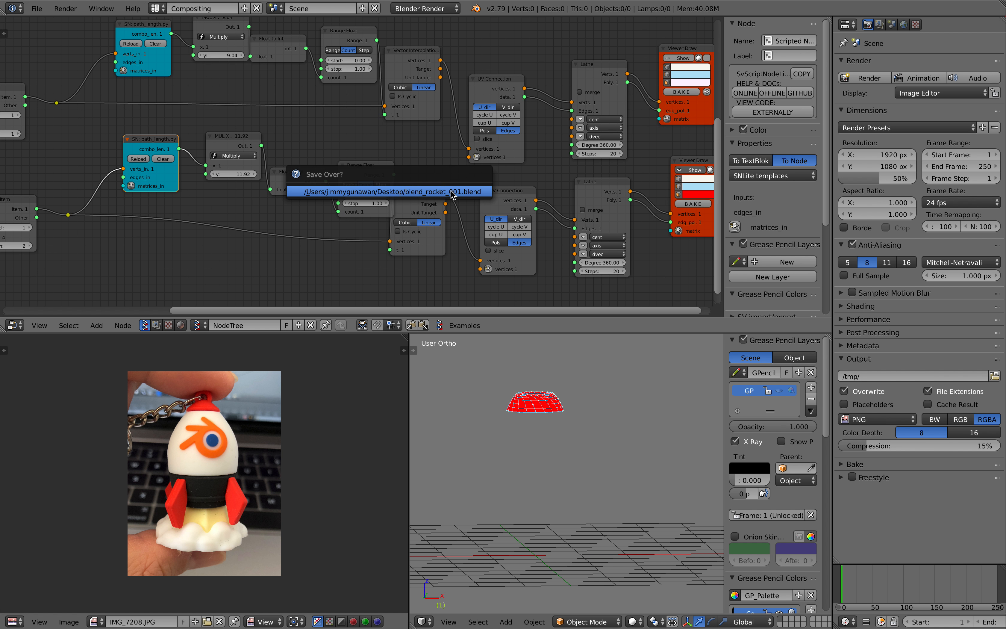
pyautogui.click(453, 193)
pyautogui.scroll(1, 248, 177)
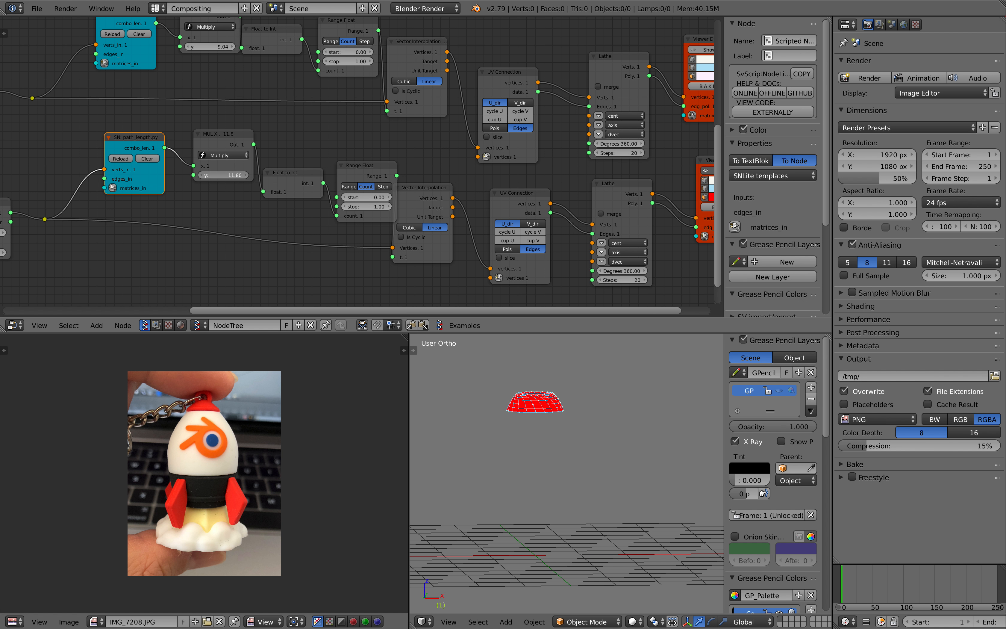
# Duplicate the complete third node chain and place the copy below it as a new fourth chain.
pyautogui.scroll(-3, 303, 213)
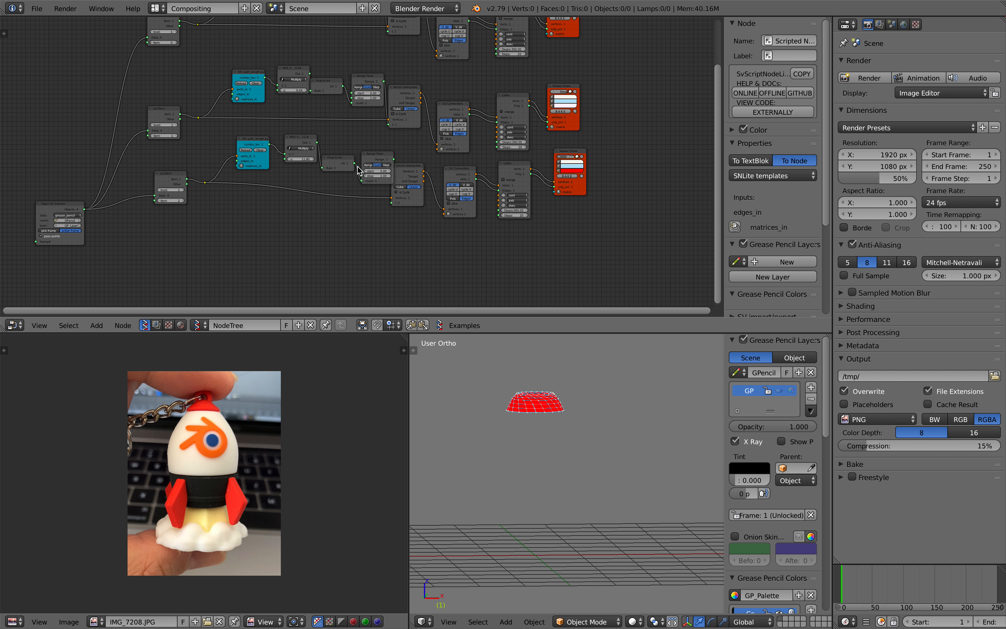
pyautogui.scroll(-1, 358, 170)
pyautogui.moveTo(168, 162); pyautogui.dragTo(579, 268)
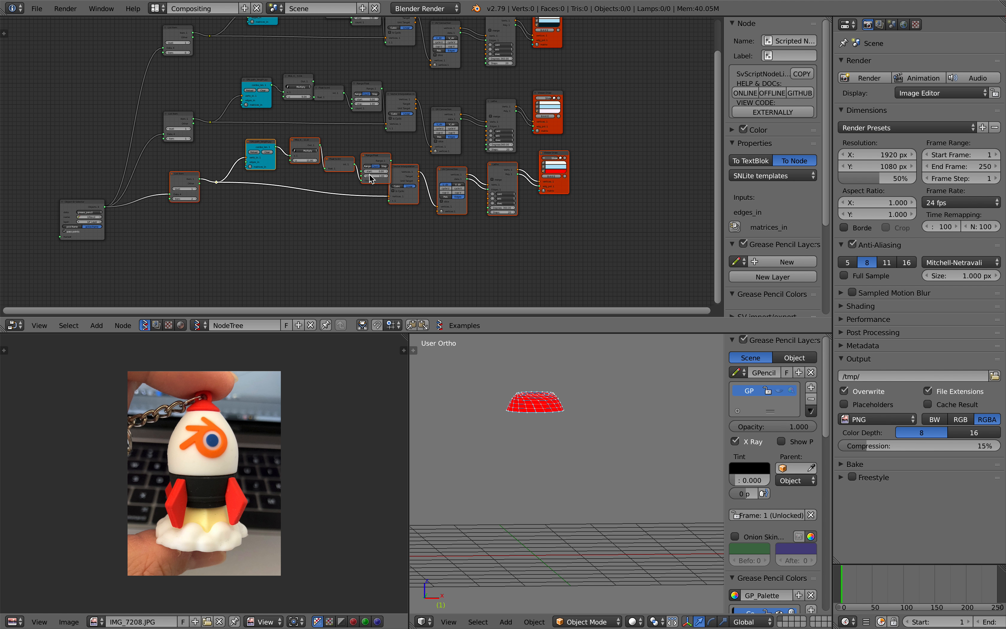
pyautogui.moveTo(318, 111); pyautogui.dragTo(324, 97, button='middle')
pyautogui.hotkey('shift', 'd')
pyautogui.click(321, 197)
# Link Object ID Selector's Objects output to the new List Item's Data input and set its item to 3.
pyautogui.moveTo(266, 194); pyautogui.dragTo(321, 147, button='middle')
pyautogui.scroll(2, 321, 147)
pyautogui.moveTo(99, 141); pyautogui.dragTo(96, 154)
pyautogui.moveTo(106, 154); pyautogui.dragTo(262, 126, button='middle')
pyautogui.scroll(6, 264, 126)
pyautogui.moveTo(242, 108); pyautogui.dragTo(361, 236)
pyautogui.click(409, 245)
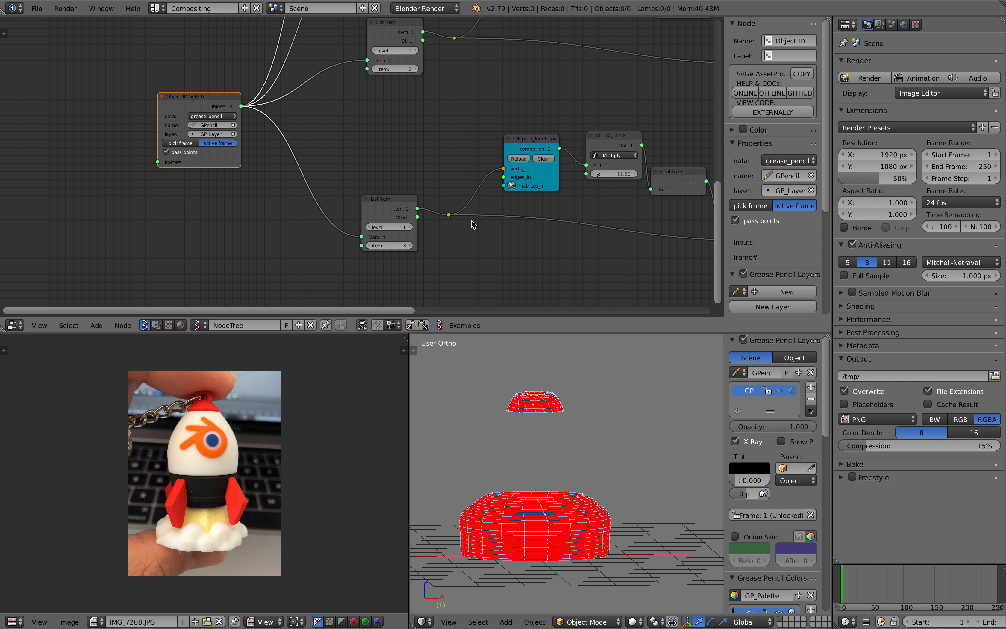
# Delete the fourth chain's Lathe node and link UV Connection's vertices and data outputs straight to Viewer Draw.
pyautogui.scroll(-1, 474, 221)
pyautogui.moveTo(551, 245); pyautogui.dragTo(409, 232, button='middle')
pyautogui.moveTo(670, 466)
pyautogui.mouseDown(button='middle')
pyautogui.moveTo(678, 500)
pyautogui.moveTo(670, 486)
pyautogui.mouseUp(button='middle')
pyautogui.moveTo(645, 248); pyautogui.dragTo(323, 232, button='middle')
pyautogui.scroll(1, 370, 210)
pyautogui.click(479, 149)
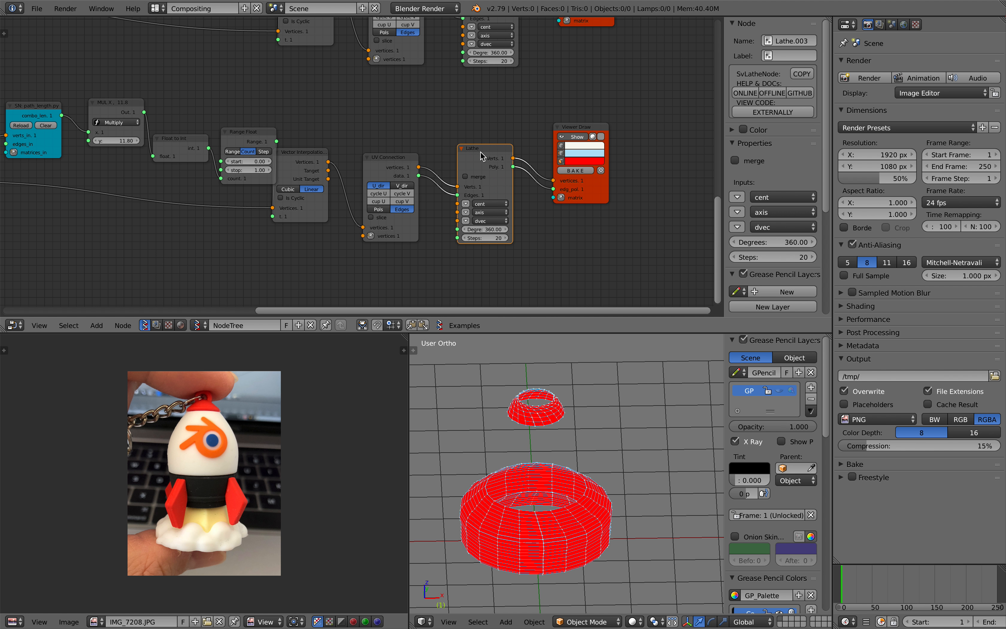
pyautogui.press('x')
pyautogui.moveTo(419, 167)
pyautogui.mouseDown()
pyautogui.moveTo(556, 183)
pyautogui.moveTo(418, 176)
pyautogui.mouseUp()
# Set the fourth chain's Multiply y value to 9.94 to refine the fin outline and save the file.
pyautogui.moveTo(582, 478)
pyautogui.mouseDown(button='middle')
pyautogui.moveTo(594, 506)
pyautogui.moveTo(574, 505)
pyautogui.mouseUp(button='middle')
pyautogui.scroll(2, 593, 503)
pyautogui.scroll(-1, 348, 184)
pyautogui.moveTo(272, 190); pyautogui.dragTo(453, 191, button='middle')
pyautogui.moveTo(322, 144)
pyautogui.mouseDown()
pyautogui.moveTo(308, 144)
pyautogui.moveTo(323, 145)
pyautogui.mouseUp()
pyautogui.hotkey('ctrl', 's')
pyautogui.click(324, 147)
pyautogui.moveTo(575, 429); pyautogui.dragTo(571, 437, button='middle')
pyautogui.scroll(2, 554, 217)
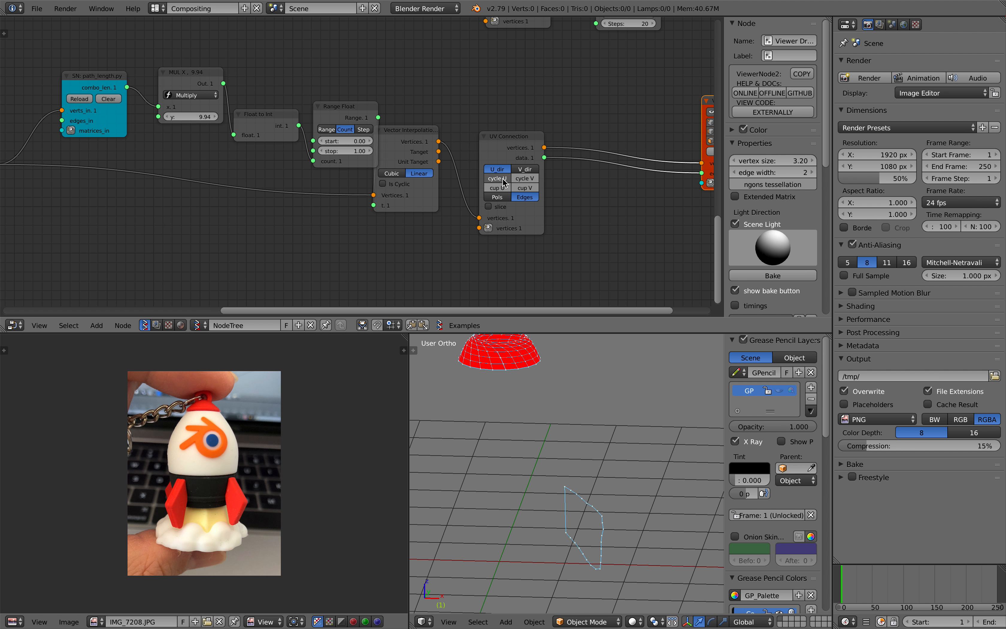
pyautogui.moveTo(610, 502)
pyautogui.mouseDown(button='middle')
pyautogui.moveTo(590, 499)
pyautogui.moveTo(603, 497)
pyautogui.mouseUp(button='middle')
pyautogui.hotkey('ctrl', 's')
pyautogui.click(603, 496)
# Reposition the fourth chain's Viewer Draw and insert a Fill Holes node between it and UV Connection.
pyautogui.moveTo(601, 239); pyautogui.dragTo(481, 245, button='middle')
pyautogui.moveTo(637, 181); pyautogui.dragTo(637, 216)
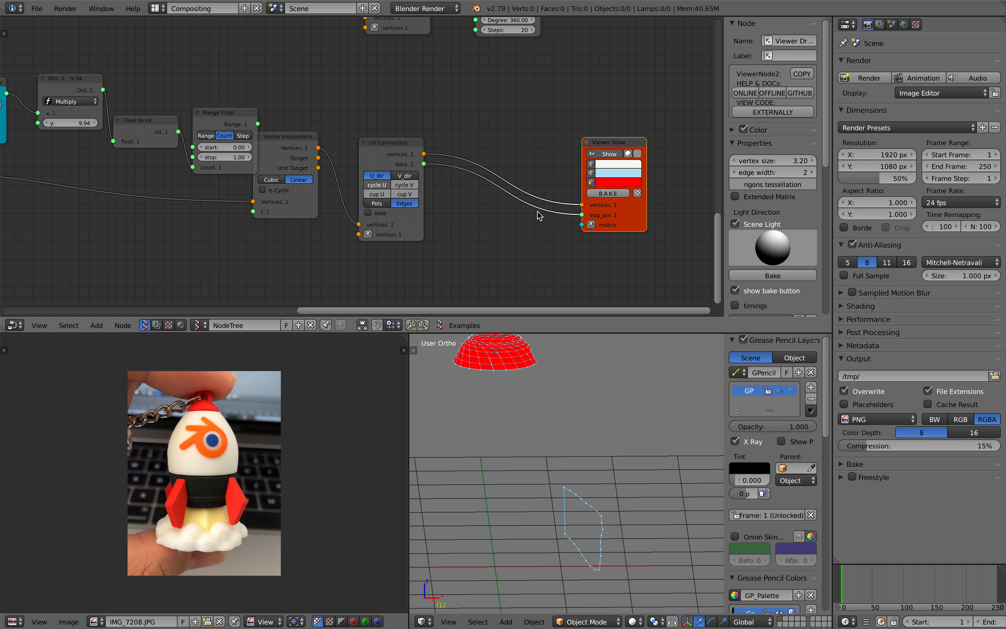
pyautogui.hotkey('alt', 'space')
pyautogui.write('fli')
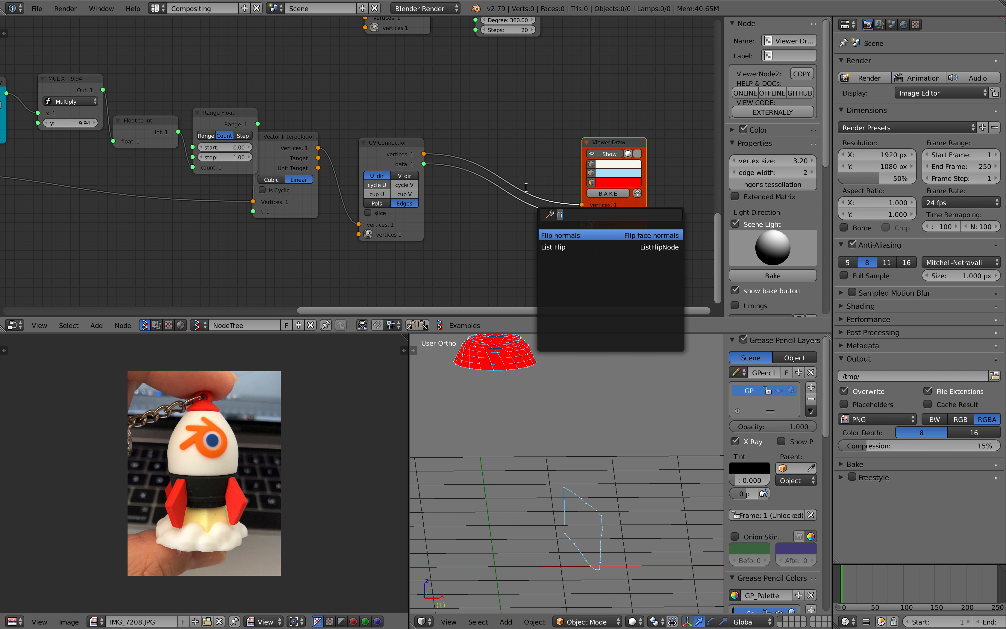
pyautogui.press('BackSpace')
pyautogui.press('BackSpace')
pyautogui.write('ill')
pyautogui.press('Return')
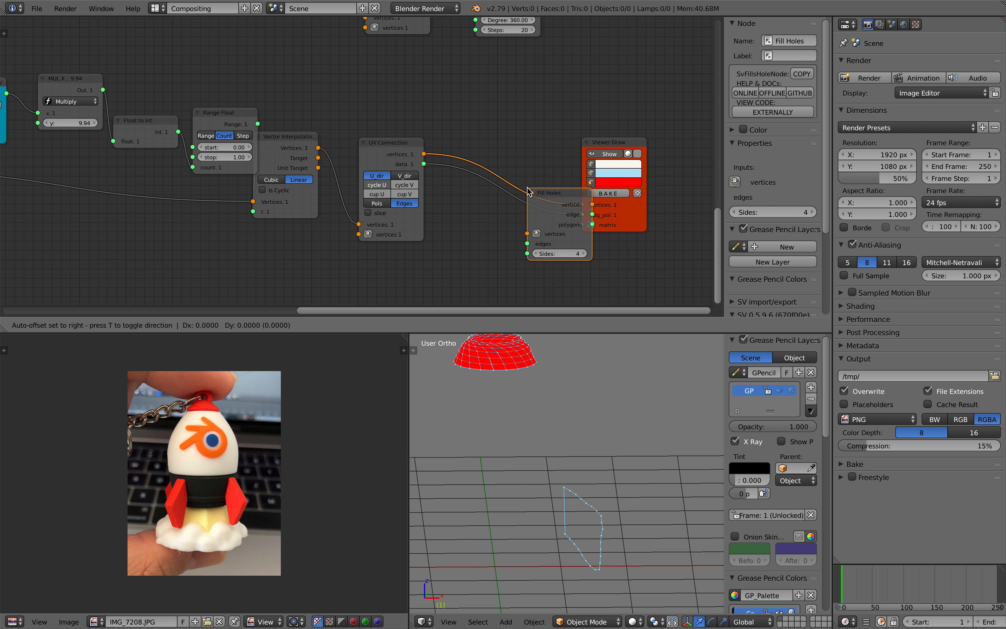
pyautogui.click(496, 137)
# Link UV Connection's data to Fill Holes' edges and its polygons to Viewer Draw, set Sides to 24, and save the file.
pyautogui.moveTo(427, 164); pyautogui.dragTo(480, 192)
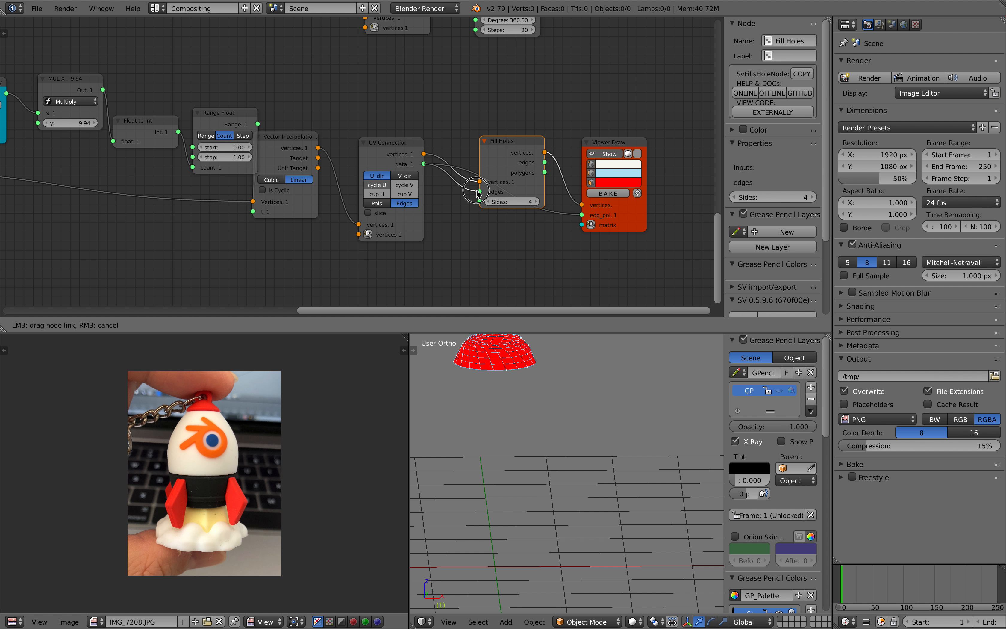
pyautogui.moveTo(544, 172)
pyautogui.mouseDown()
pyautogui.moveTo(581, 215)
pyautogui.moveTo(541, 202)
pyautogui.moveTo(568, 201)
pyautogui.mouseUp()
pyautogui.moveTo(638, 514); pyautogui.dragTo(574, 488, button='middle')
pyautogui.moveTo(591, 382); pyautogui.dragTo(577, 313, button='middle')
pyautogui.moveTo(585, 242); pyautogui.dragTo(564, 249, button='middle')
pyautogui.hotkey('ctrl', 's')
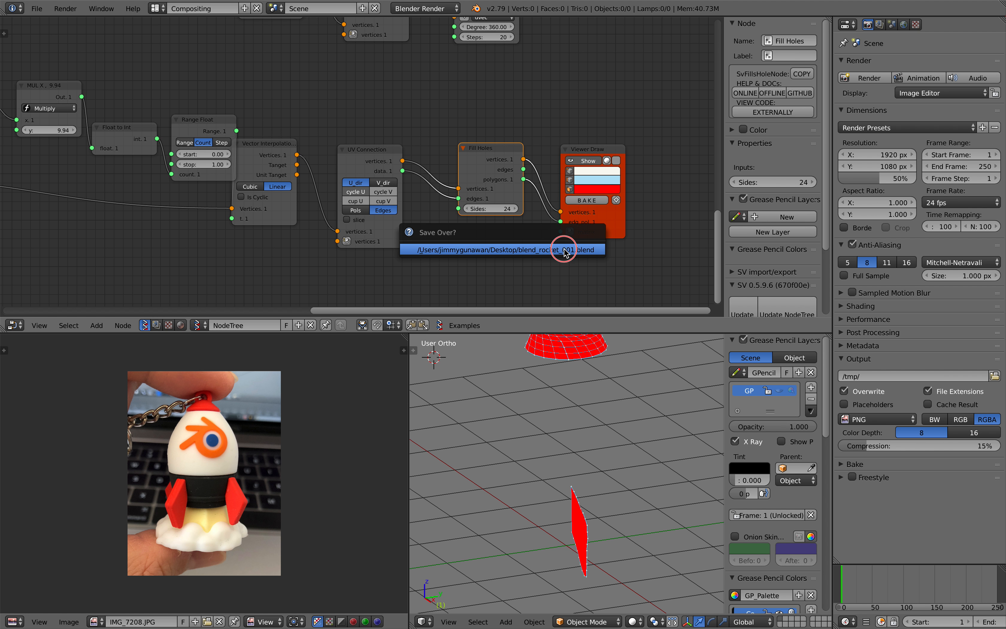
pyautogui.click(564, 249)
# Insert a Solidify node between Fill Holes and Viewer Draw, routing both vertices and polygons through it.
pyautogui.moveTo(594, 233); pyautogui.dragTo(649, 222)
pyautogui.hotkey('alt', 'space')
pyautogui.write('soli')
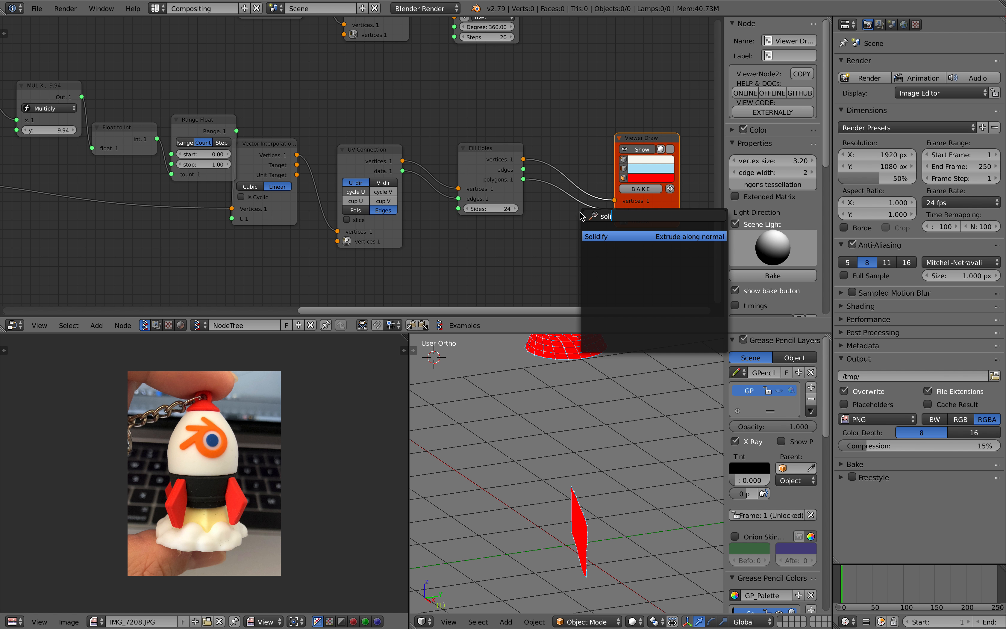
pyautogui.press('Return')
pyautogui.click(530, 160)
pyautogui.moveTo(569, 178)
pyautogui.mouseDown()
pyautogui.moveTo(572, 188)
pyautogui.moveTo(554, 195)
pyautogui.moveTo(573, 199)
pyautogui.mouseUp()
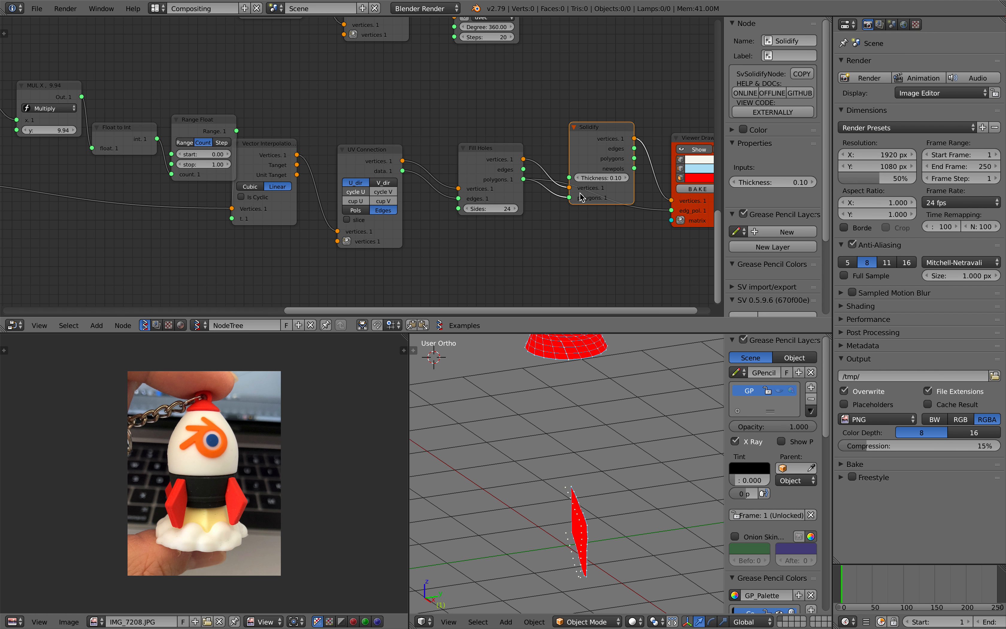
pyautogui.moveTo(581, 197); pyautogui.dragTo(537, 193, button='middle')
pyautogui.moveTo(590, 154); pyautogui.dragTo(620, 203)
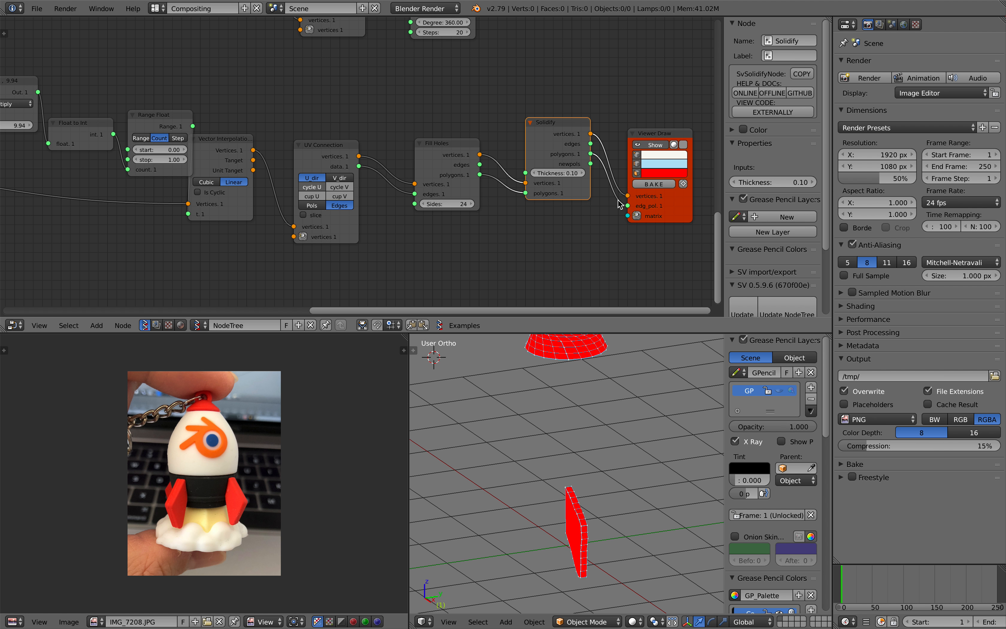
# Set the Solidify node's Thickness to 0.17 and save over the existing file.
pyautogui.scroll(2, 591, 187)
pyautogui.moveTo(540, 168)
pyautogui.mouseDown()
pyautogui.moveTo(565, 167)
pyautogui.moveTo(542, 168)
pyautogui.mouseUp()
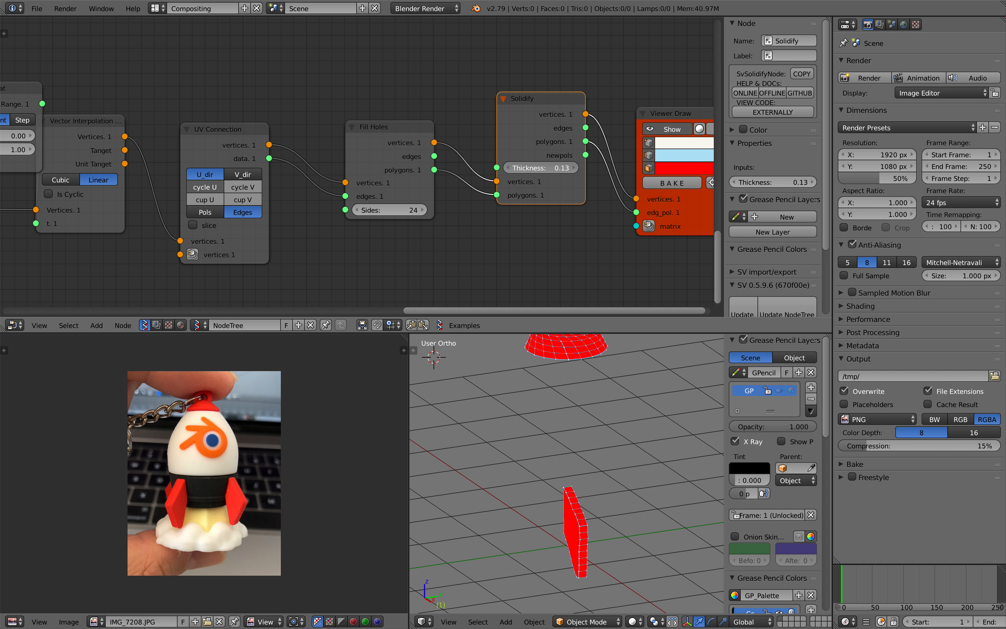
pyautogui.moveTo(567, 462); pyautogui.dragTo(551, 463, button='middle')
pyautogui.hotkey('ctrl', 's')
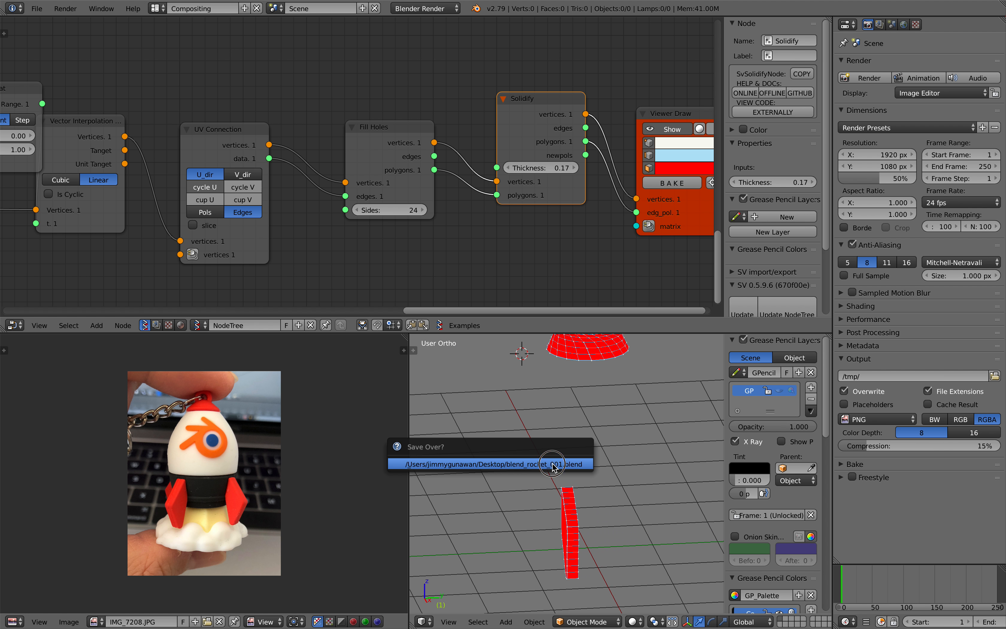
pyautogui.click(551, 463)
# Add a Matrix in node and link its Matrix output to the matrix input of the fin's Viewer Draw.
pyautogui.scroll(-1, 554, 249)
pyautogui.moveTo(555, 249); pyautogui.dragTo(471, 216, button='middle')
pyautogui.scroll(1, 499, 212)
pyautogui.click(553, 187)
pyautogui.moveTo(444, 123)
pyautogui.mouseDown()
pyautogui.moveTo(443, 174)
pyautogui.moveTo(458, 205)
pyautogui.mouseUp()
pyautogui.moveTo(575, 191); pyautogui.dragTo(605, 192)
pyautogui.moveTo(558, 467); pyautogui.dragTo(582, 477, button='middle')
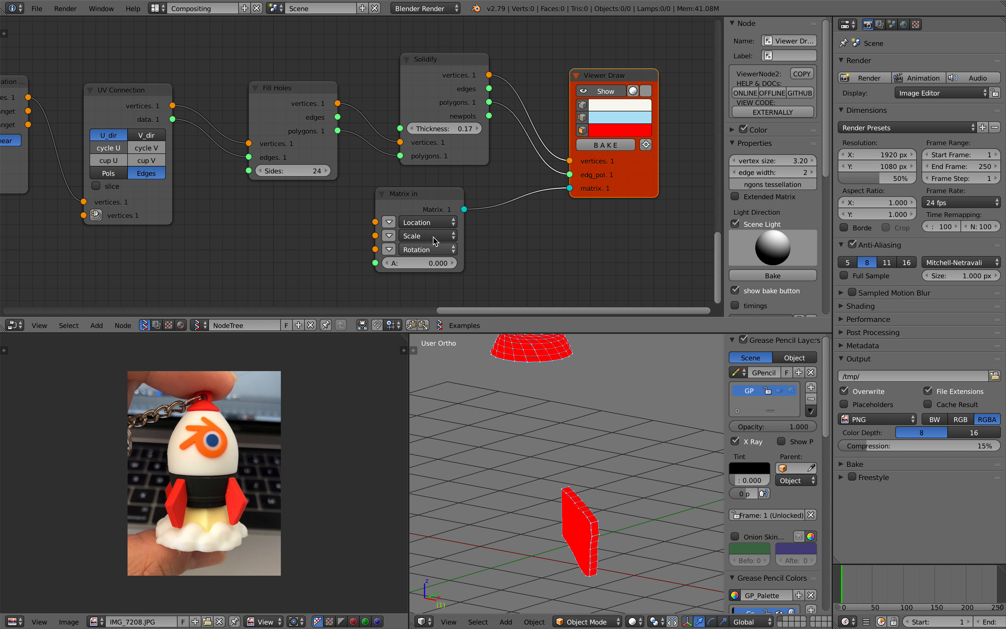
# Move the Matrix in node into the space below Solidify, closer to Viewer Draw.
pyautogui.moveTo(417, 200); pyautogui.dragTo(432, 217)
pyautogui.scroll(-1, 433, 217)
pyautogui.moveTo(433, 217); pyautogui.dragTo(445, 194, button='middle')
pyautogui.moveTo(459, 183); pyautogui.dragTo(486, 180)
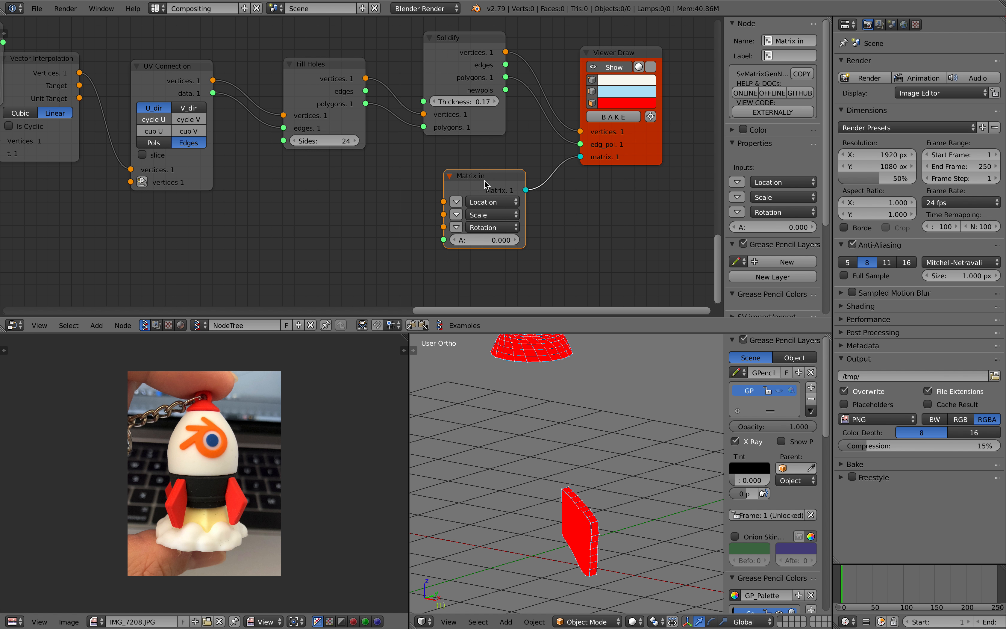
pyautogui.scroll(-1, 421, 187)
pyautogui.moveTo(420, 187); pyautogui.dragTo(436, 183, button='middle')
pyautogui.moveTo(473, 178); pyautogui.dragTo(482, 181)
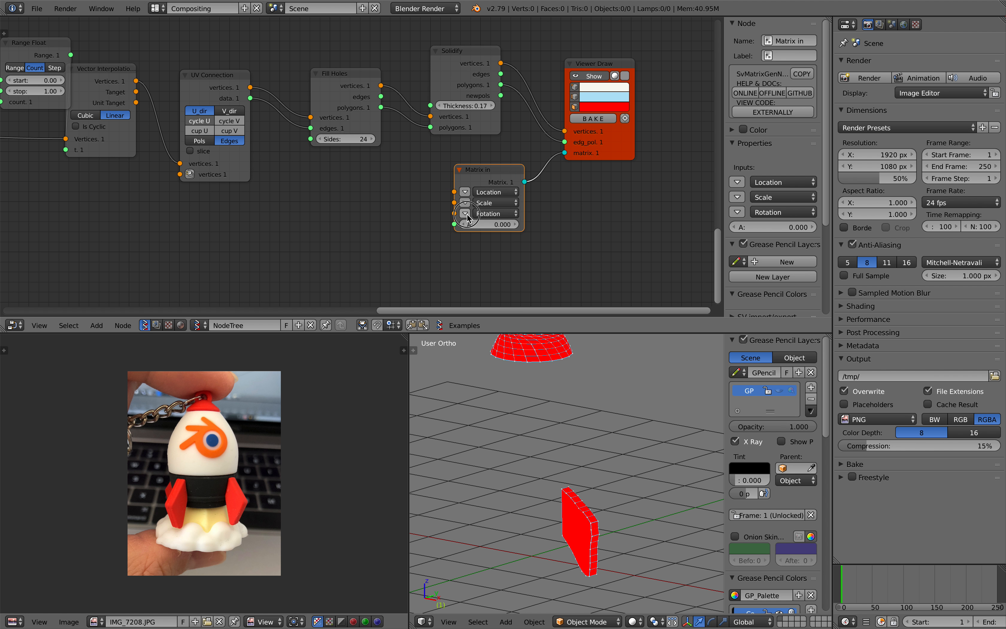
# Expand the Matrix in node's Scale and Rotation vectors and try out its angle value.
pyautogui.click(465, 213)
pyautogui.click(465, 202)
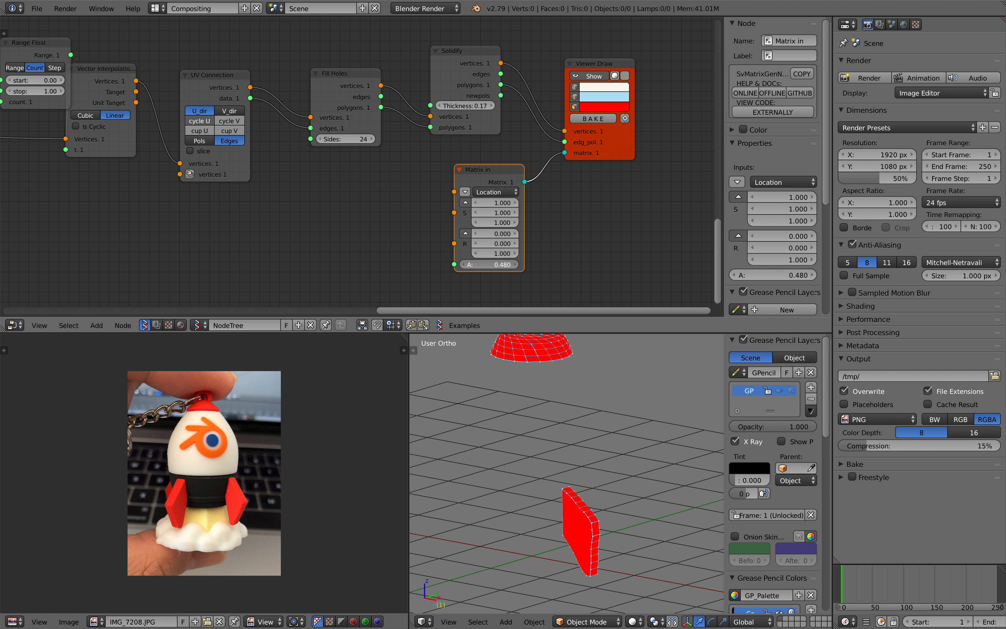
pyautogui.moveTo(490, 264); pyautogui.dragTo(466, 264)
# Add a Range Float node in Count mode and link its Range output to Matrix in's A input.
pyautogui.moveTo(289, 198); pyautogui.dragTo(306, 189, button='middle')
pyautogui.press('space')
pyautogui.write('range f')
pyautogui.press('Return')
pyautogui.moveTo(377, 207); pyautogui.dragTo(463, 254)
pyautogui.click(342, 221)
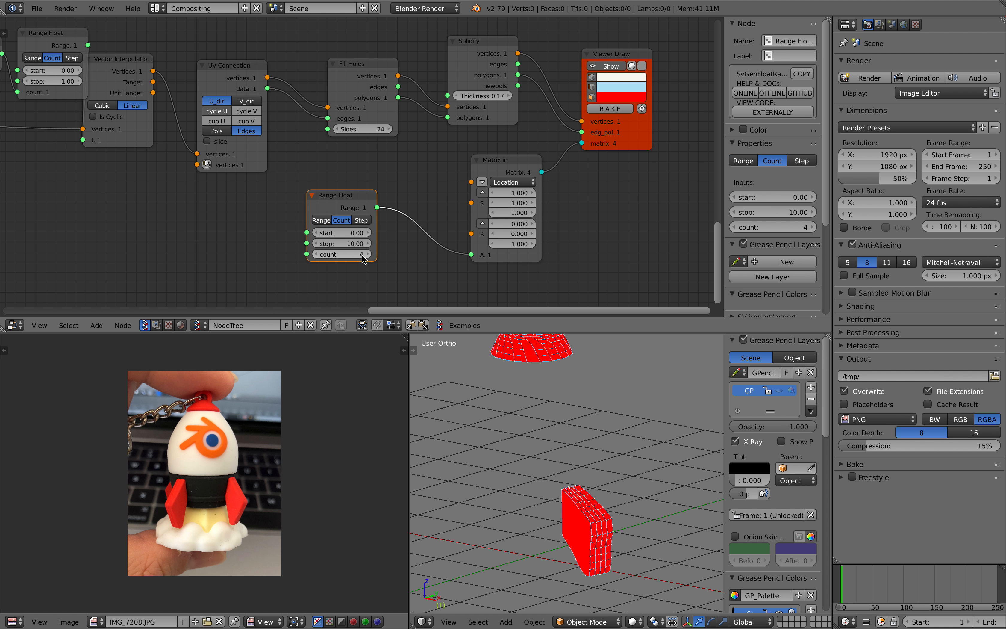
# Set the new Range Float's stop to 360 and count to 5 to distribute the fins around the rocket.
pyautogui.press('Return')
pyautogui.moveTo(537, 485); pyautogui.dragTo(584, 502, button='middle')
pyautogui.keyDown('ctrl'); pyautogui.scroll(1, 321, 258); pyautogui.keyUp('ctrl')
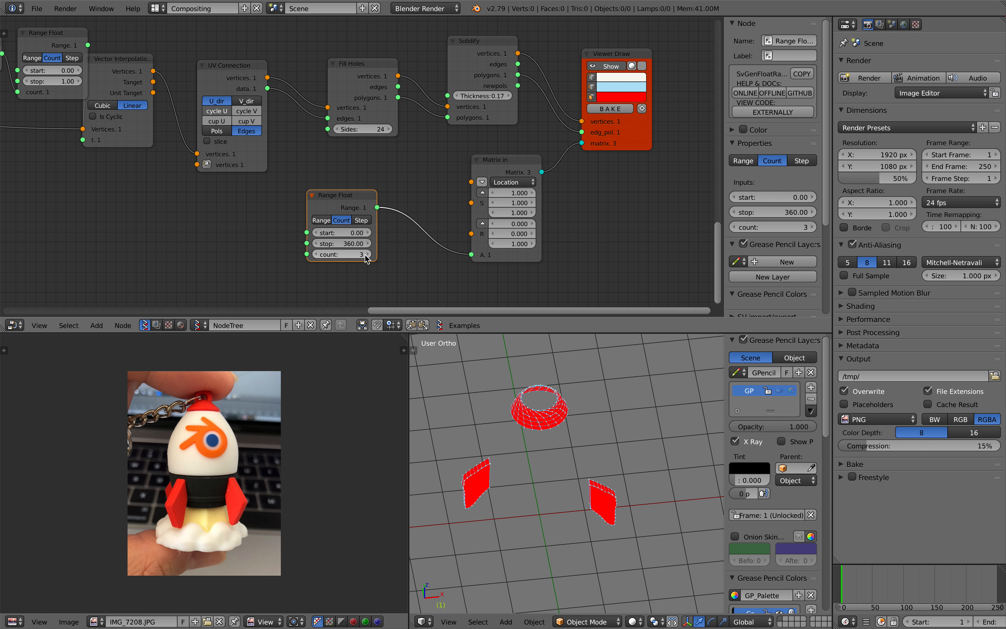
pyautogui.moveTo(557, 478)
pyautogui.mouseDown(button='middle')
pyautogui.moveTo(565, 453)
pyautogui.moveTo(547, 450)
pyautogui.moveTo(541, 469)
pyautogui.mouseUp(button='middle')
# Turn on Show in the Viewer Draw nodes of the white body and the black base.
pyautogui.moveTo(572, 76)
pyautogui.mouseDown(button='middle')
pyautogui.moveTo(551, 142)
pyautogui.moveTo(564, 158)
pyautogui.moveTo(436, 158)
pyautogui.mouseUp(button='middle')
pyautogui.scroll(-5, 522, 127)
pyautogui.scroll(2, 436, 157)
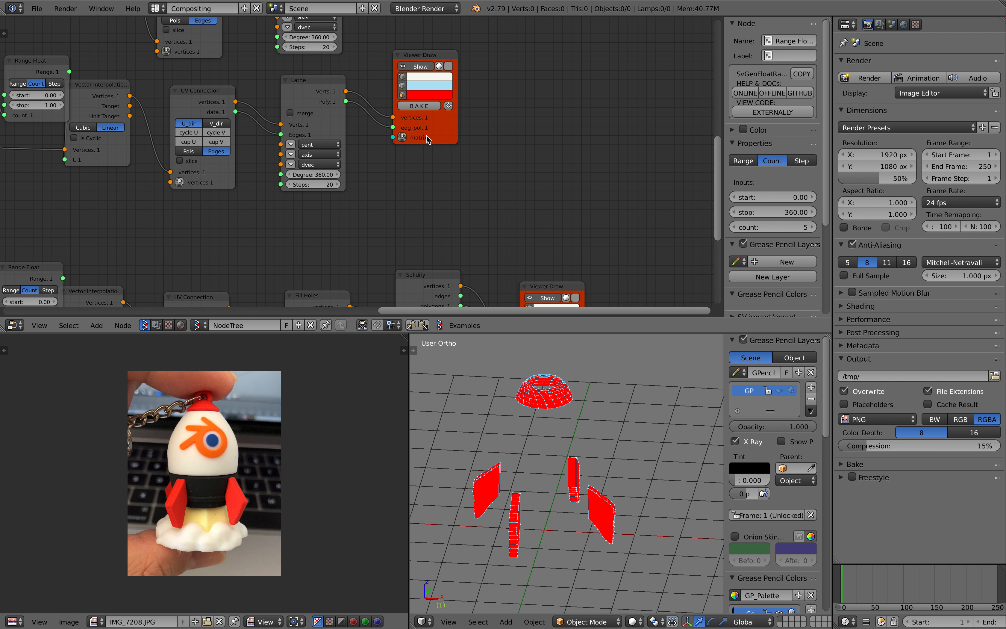
pyautogui.click(428, 99)
pyautogui.click(419, 66)
pyautogui.moveTo(500, 84); pyautogui.dragTo(555, 246, button='middle')
pyautogui.click(464, 99)
pyautogui.moveTo(514, 134); pyautogui.dragTo(554, 299, button='middle')
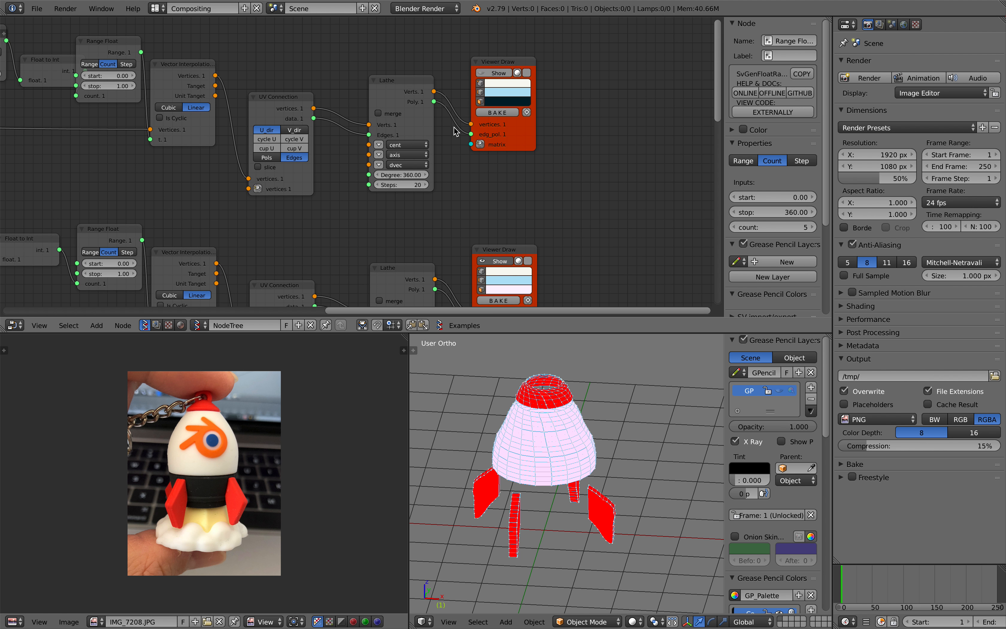
pyautogui.click(493, 76)
# Move the fin chain's Viewer Draw and Solidify nodes apart to make room between them.
pyautogui.moveTo(561, 387)
pyautogui.mouseDown(button='middle')
pyautogui.moveTo(621, 448)
pyautogui.moveTo(570, 484)
pyautogui.moveTo(614, 508)
pyautogui.moveTo(601, 487)
pyautogui.moveTo(546, 552)
pyautogui.moveTo(536, 511)
pyautogui.moveTo(557, 532)
pyautogui.moveTo(544, 536)
pyautogui.mouseUp(button='middle')
pyautogui.moveTo(534, 265); pyautogui.dragTo(541, 50, button='middle')
pyautogui.scroll(-3, 540, 50)
pyautogui.moveTo(585, 272); pyautogui.dragTo(520, 123, button='middle')
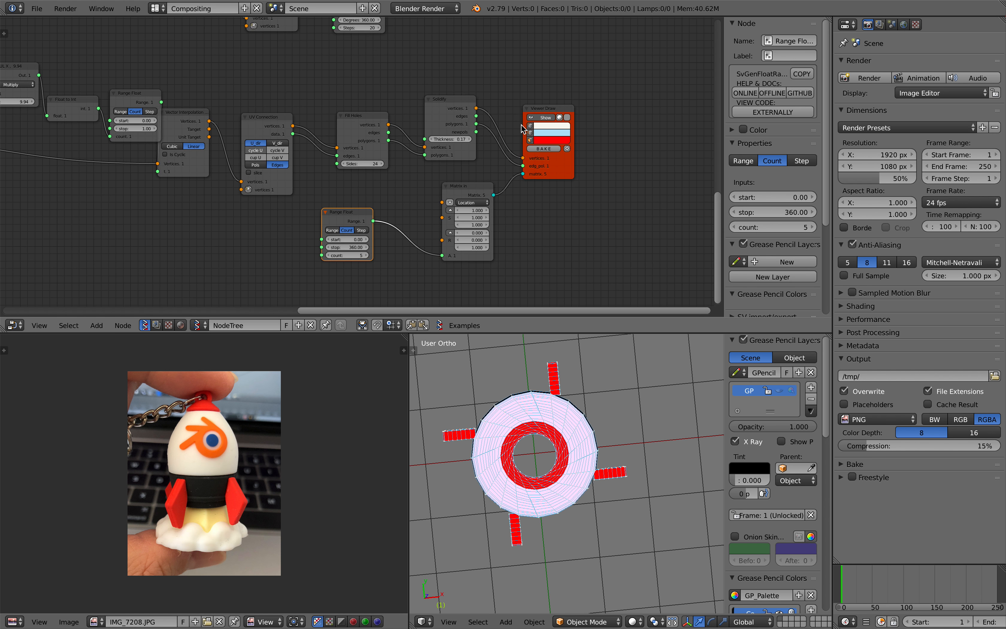
pyautogui.scroll(4, 527, 150)
pyautogui.click(653, 163)
pyautogui.moveTo(653, 163); pyautogui.dragTo(761, 162)
pyautogui.moveTo(628, 165); pyautogui.dragTo(507, 221, button='middle')
pyautogui.scroll(2, 399, 171)
pyautogui.moveTo(386, 128); pyautogui.dragTo(399, 120)
pyautogui.moveTo(511, 229); pyautogui.dragTo(484, 234, button='middle')
# Insert a Rotation node in Euler mode between Solidify and Viewer Draw and save the file.
pyautogui.hotkey('alt', 'space')
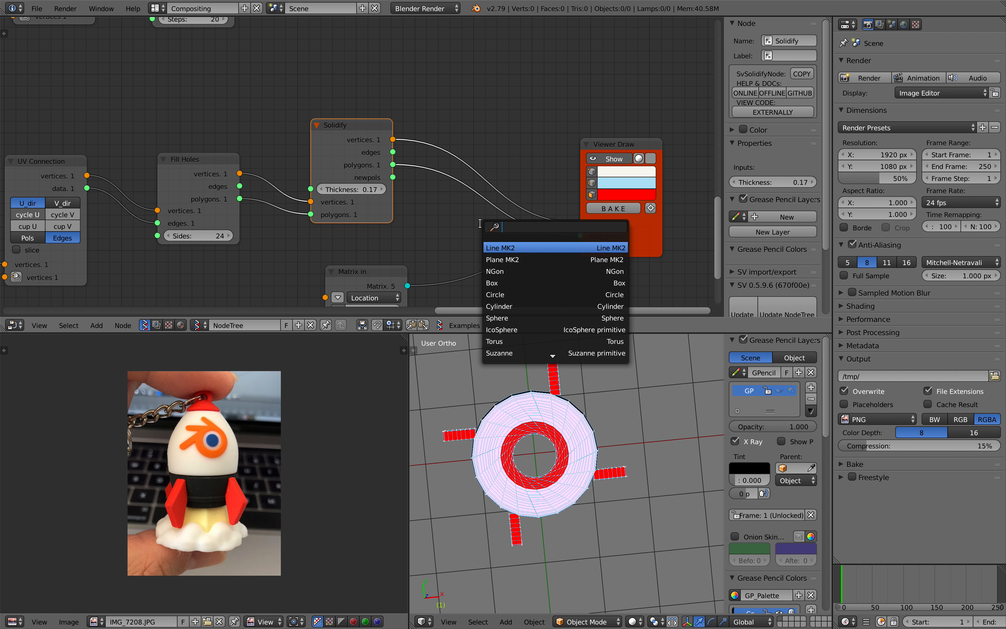
pyautogui.write('rotation')
pyautogui.press('Return')
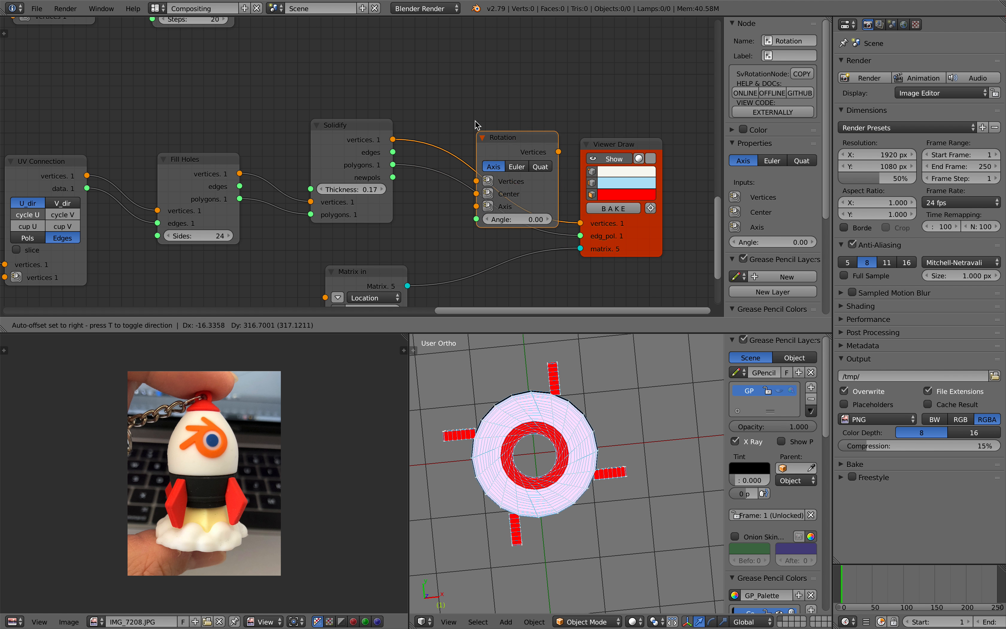
pyautogui.click(495, 135)
pyautogui.moveTo(495, 135); pyautogui.dragTo(504, 110)
pyautogui.click(500, 121)
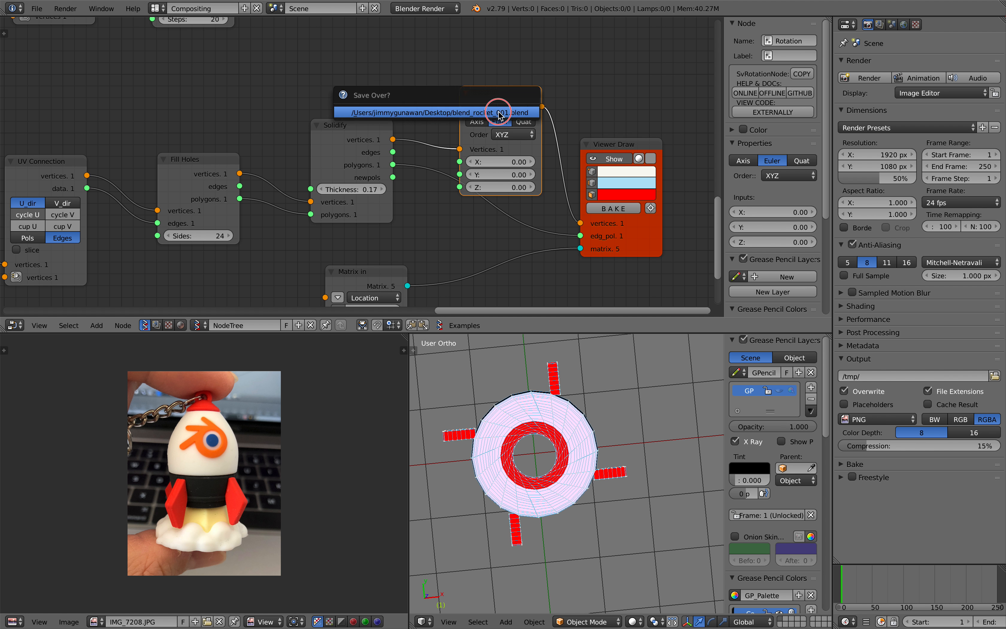
# Set the Rotation node's X to -8.46, Y to -3.78 and Z to -24.30 to tilt and turn the fins.
pyautogui.moveTo(502, 187); pyautogui.dragTo(287, 188)
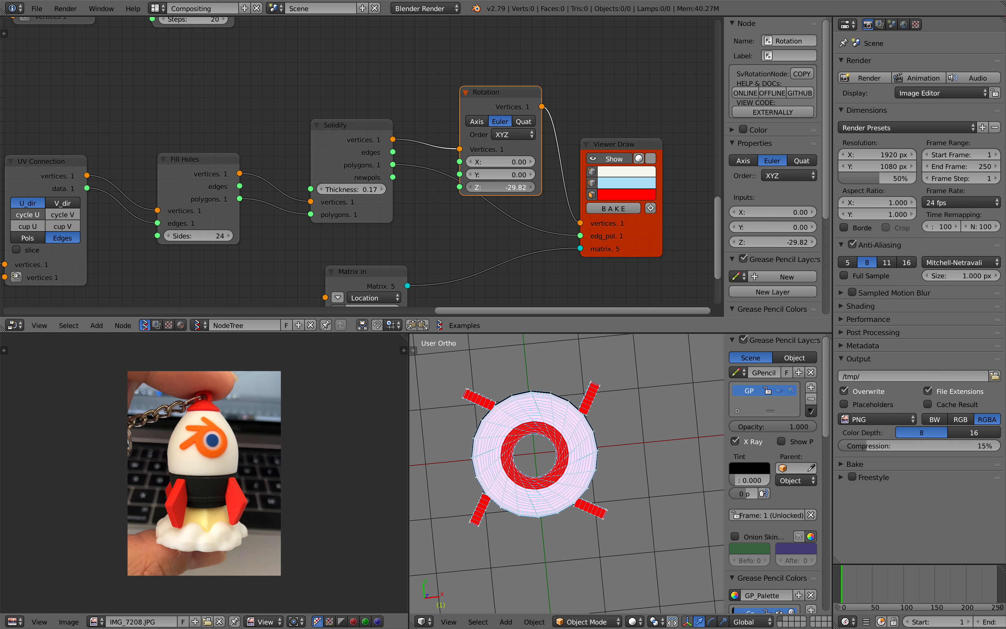
pyautogui.moveTo(502, 188); pyautogui.dragTo(564, 188)
pyautogui.moveTo(657, 175); pyautogui.dragTo(412, 162)
pyautogui.moveTo(644, 534); pyautogui.dragTo(635, 441, button='middle')
pyautogui.moveTo(513, 162); pyautogui.dragTo(468, 161)
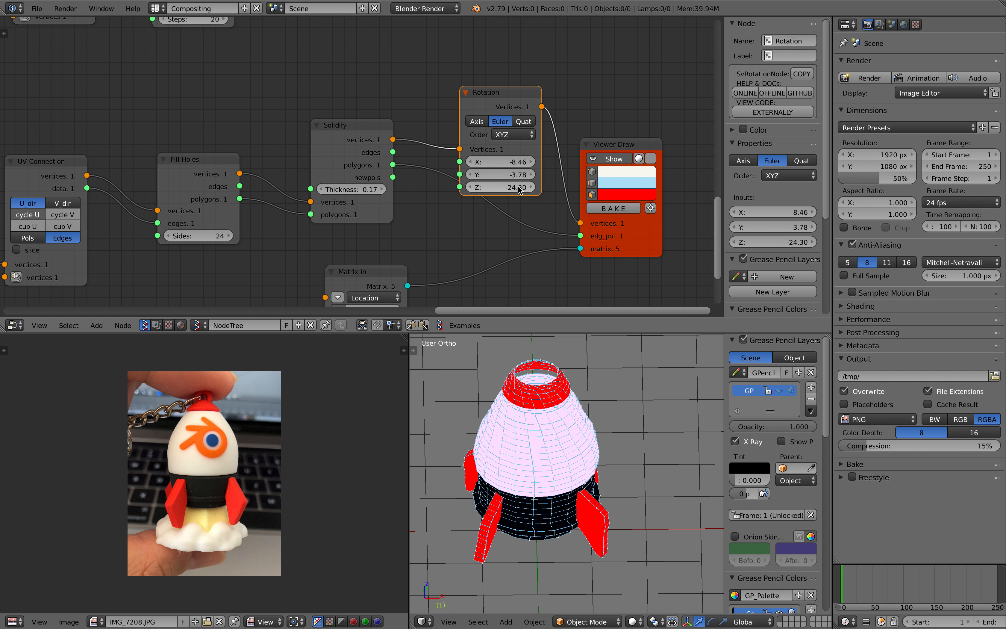
# Set the Rotation node's Z to -58.50 to turn the fins diagonally around the body and save the file.
pyautogui.moveTo(501, 187); pyautogui.dragTo(492, 187)
pyautogui.moveTo(557, 410); pyautogui.dragTo(588, 448, button='middle')
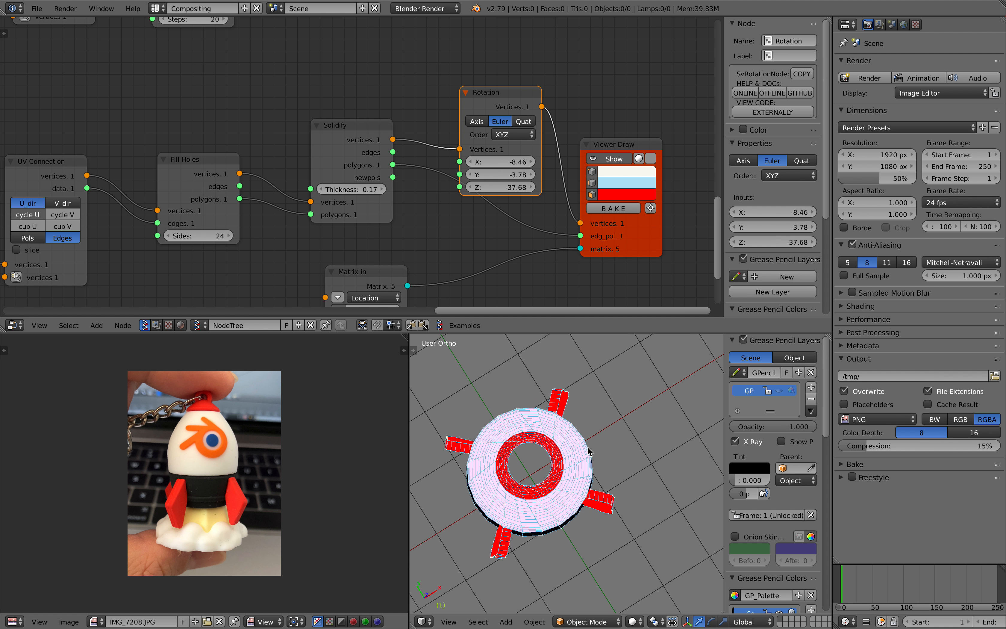
pyautogui.moveTo(503, 187); pyautogui.dragTo(478, 188)
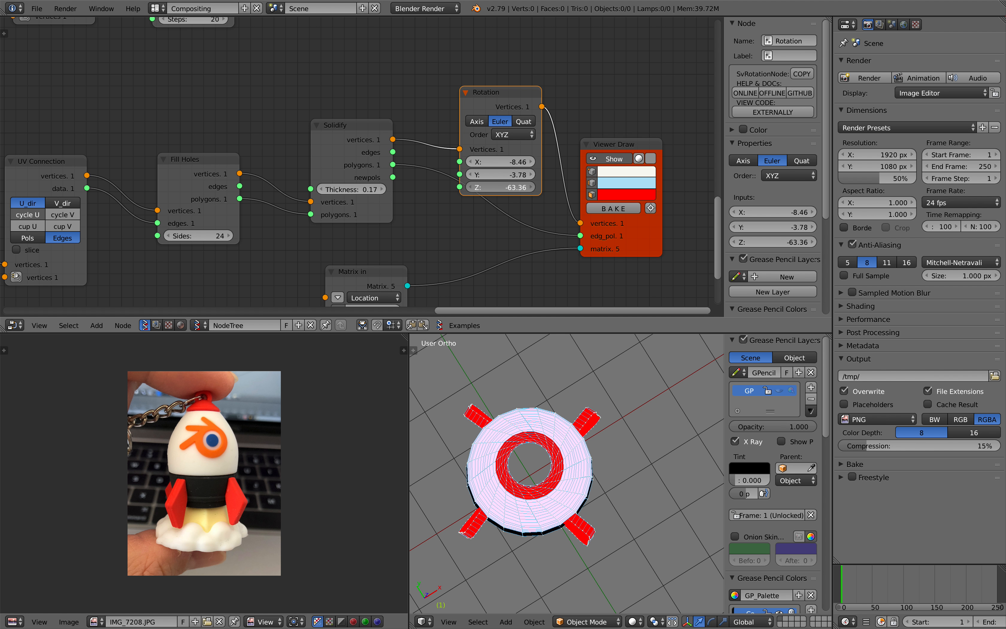
pyautogui.moveTo(580, 344); pyautogui.dragTo(587, 447, button='middle')
pyautogui.hotkey('ctrl', 's')
pyautogui.click(564, 477)
pyautogui.scroll(-5, 353, 236)
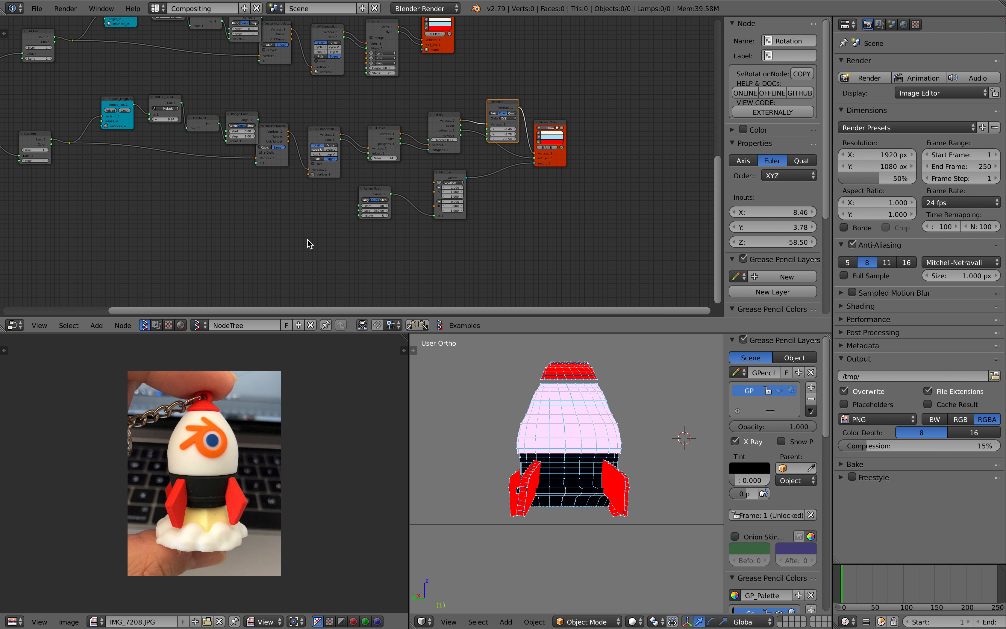
# Add a Cylinder node in the empty area below the fin chain and save the file.
pyautogui.hotkey('shift', 'a')
pyautogui.click(201, 223)
pyautogui.write('cyl')
pyautogui.press('Return')
pyautogui.click(234, 205)
pyautogui.hotkey('ctrl', 's')
pyautogui.click(234, 205)
pyautogui.scroll(3, 349, 237)
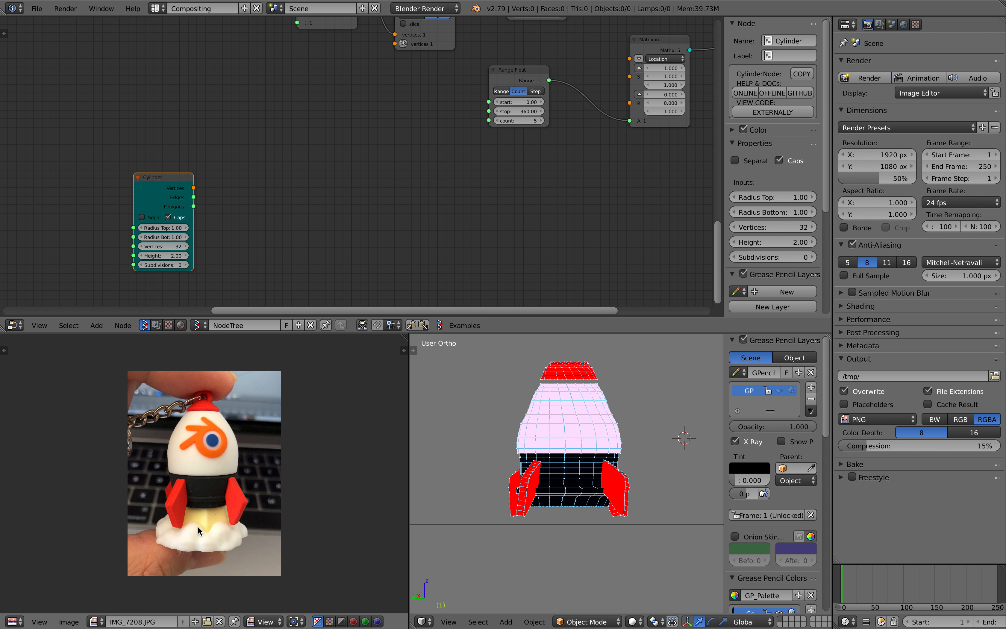
pyautogui.scroll(2, 217, 542)
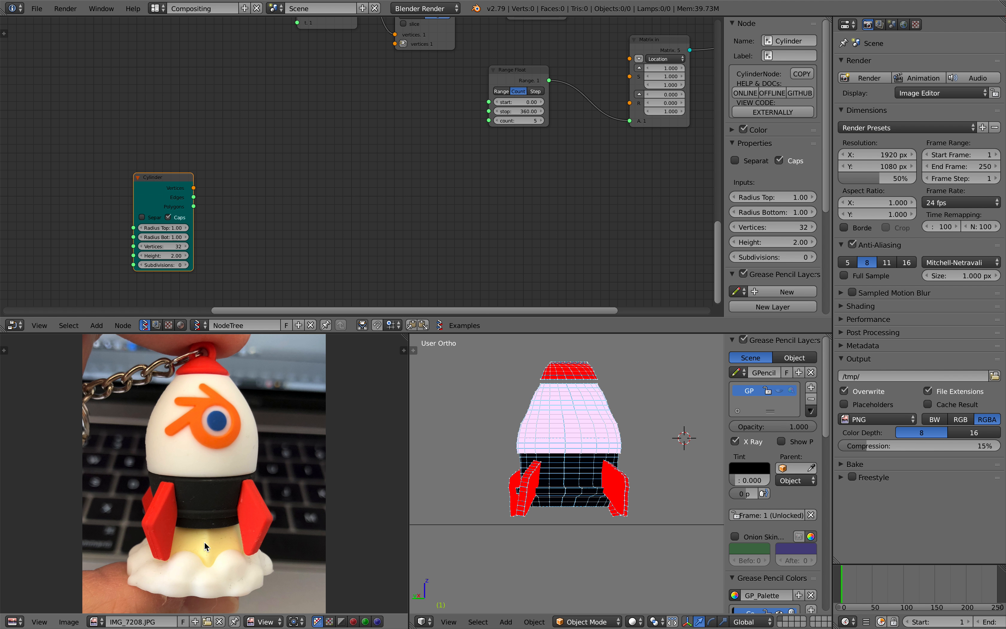
pyautogui.scroll(-1, 208, 539)
pyautogui.scroll(-1, 258, 225)
pyautogui.moveTo(191, 188); pyautogui.dragTo(204, 188)
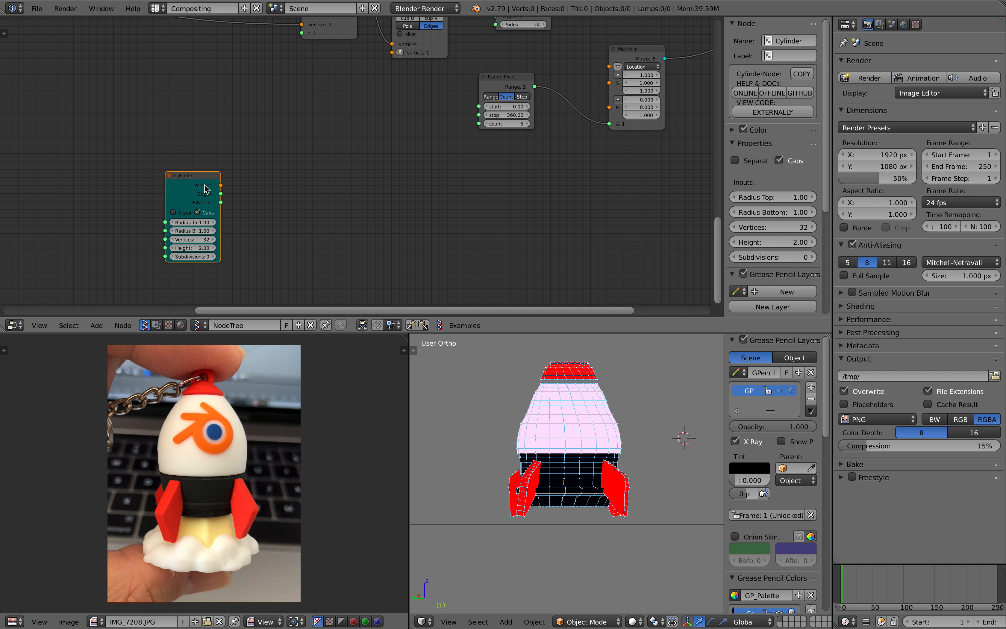
# Add a Viewer Draw node and connect the cylinder's Vertices and Polygons outputs to its vertices and edg_pol inputs.
pyautogui.moveTo(506, 456); pyautogui.dragTo(527, 466, button='middle')
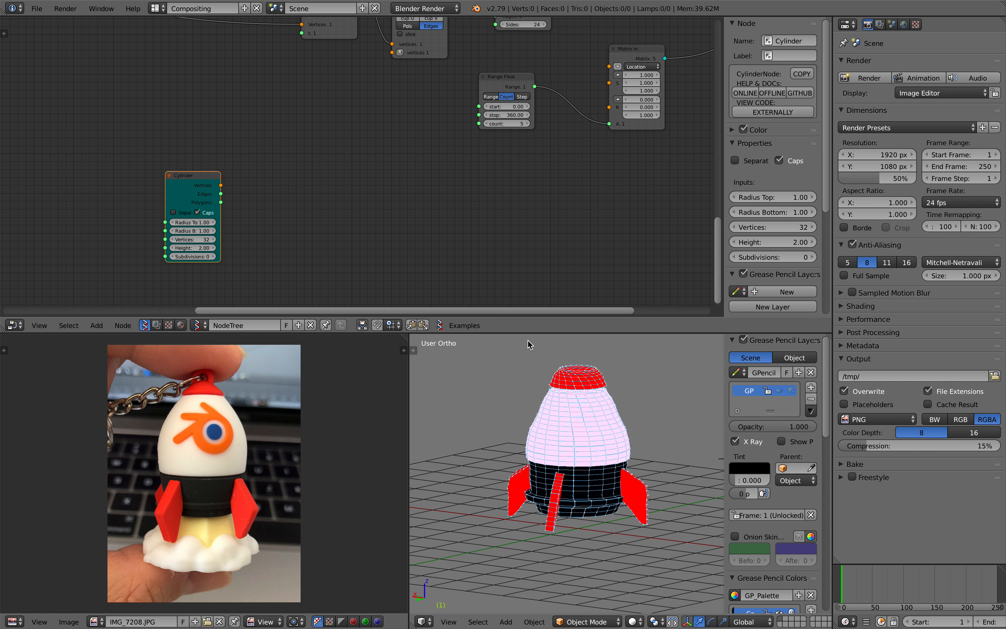
pyautogui.hotkey('alt', 'space')
pyautogui.write('vie')
pyautogui.press('Return')
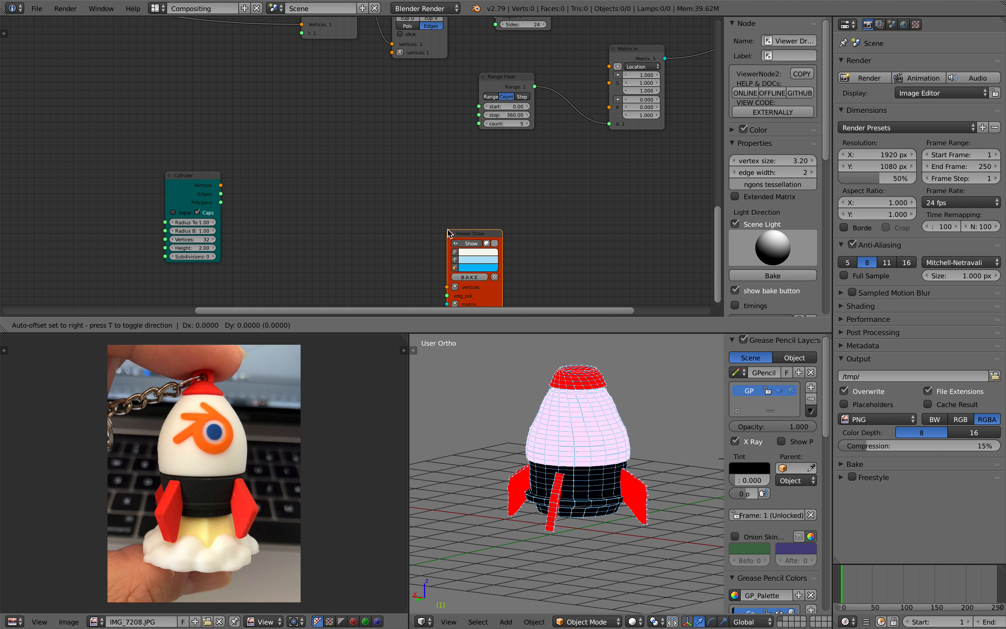
pyautogui.click(417, 173)
pyautogui.hotkey('ctrl', 's')
pyautogui.press('Return')
pyautogui.scroll(2, 228, 199)
pyautogui.moveTo(199, 190); pyautogui.dragTo(314, 213)
pyautogui.moveTo(426, 243); pyautogui.dragTo(424, 243)
pyautogui.moveTo(198, 209); pyautogui.dragTo(425, 252)
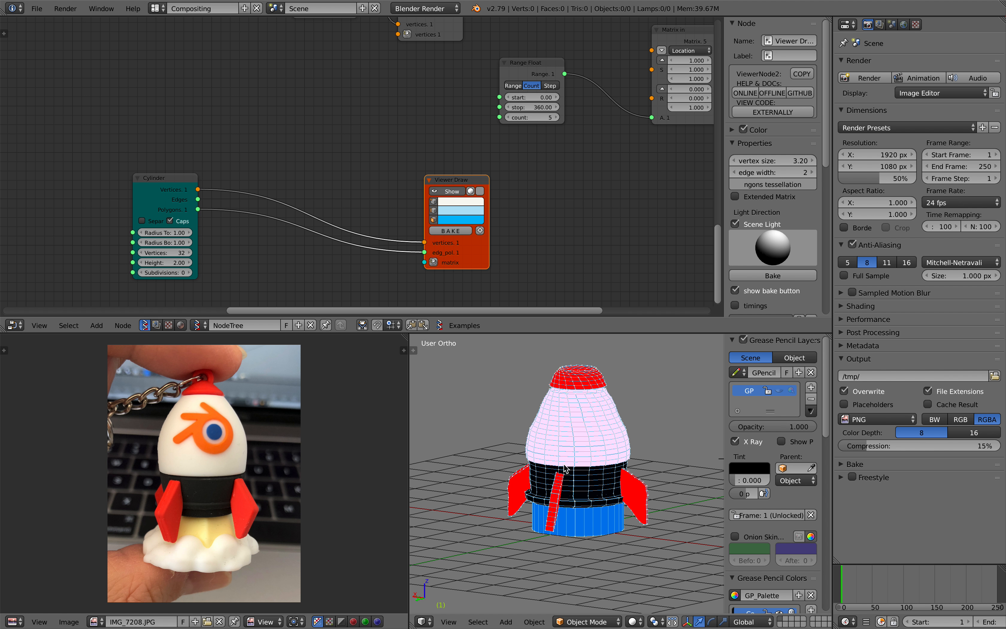
# Colour the cylinder's viewer faces pale yellow and set the Cylinder node to Radius Top 0.46 and 8 vertices.
pyautogui.moveTo(564, 477); pyautogui.dragTo(581, 469, button='middle')
pyautogui.hotkey('ctrl', 's')
pyautogui.press('Return')
pyautogui.click(468, 218)
pyautogui.click(472, 136)
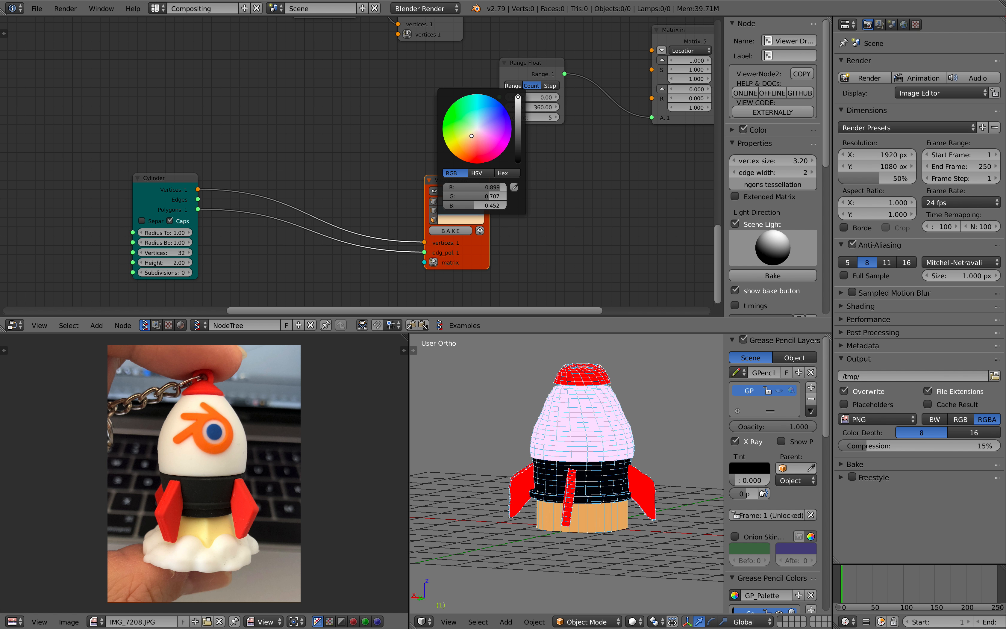
pyautogui.moveTo(465, 138); pyautogui.dragTo(473, 131)
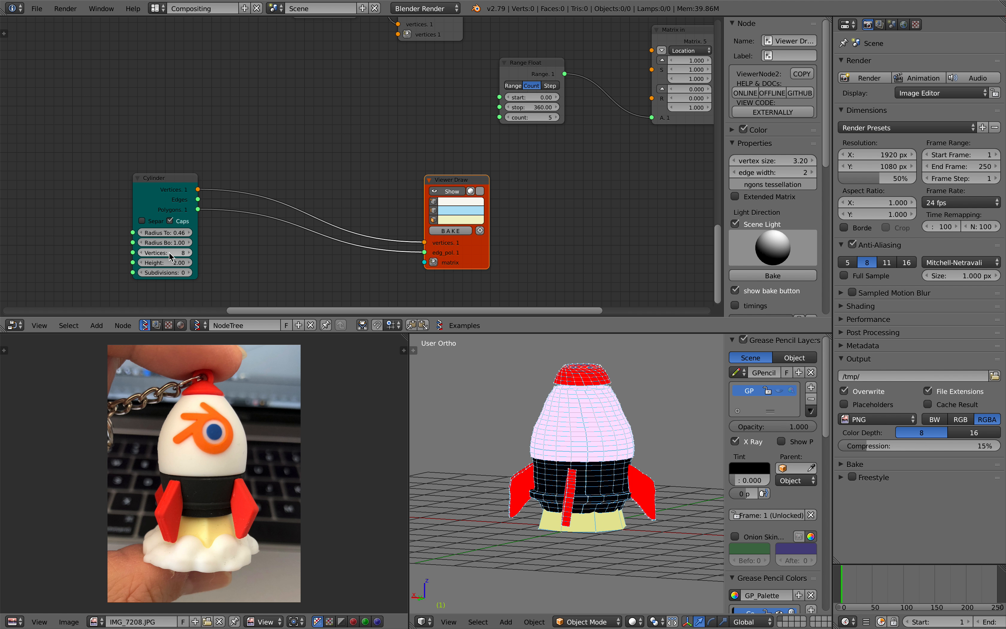
# Shift the Cylinder node slightly and save the file as the new version blend_rocket_002.blend.
pyautogui.moveTo(594, 438)
pyautogui.mouseDown(button='middle')
pyautogui.moveTo(545, 443)
pyautogui.moveTo(577, 424)
pyautogui.moveTo(595, 432)
pyautogui.moveTo(581, 431)
pyautogui.mouseUp(button='middle')
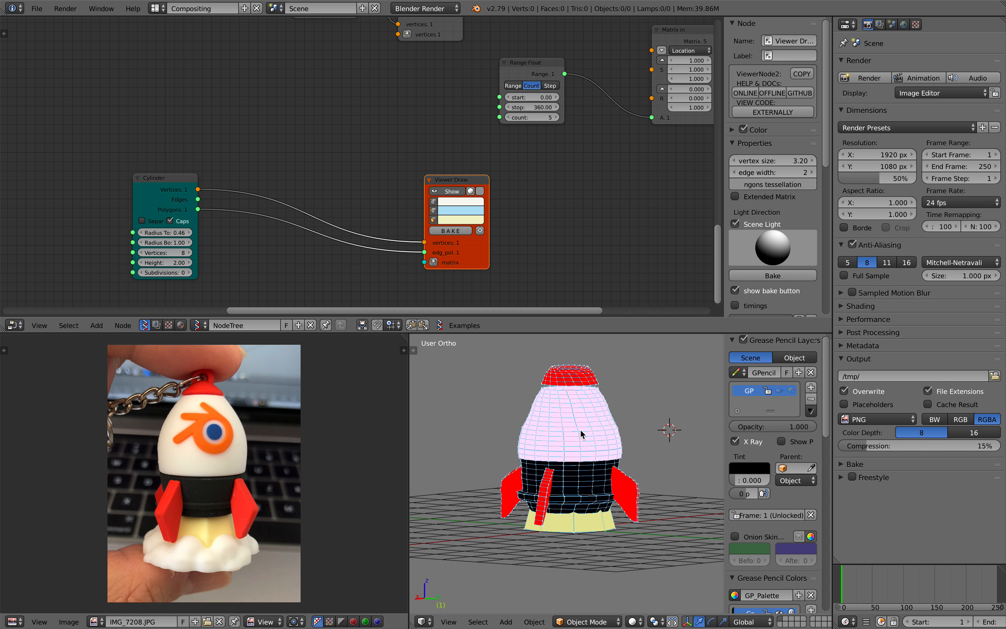
pyautogui.moveTo(580, 429)
pyautogui.mouseDown(button='middle')
pyautogui.moveTo(641, 459)
pyautogui.moveTo(599, 436)
pyautogui.mouseUp(button='middle')
pyautogui.scroll(-5, 379, 154)
pyautogui.moveTo(368, 168); pyautogui.dragTo(388, 83, button='middle')
pyautogui.moveTo(258, 87); pyautogui.dragTo(268, 73)
pyautogui.moveTo(433, 435); pyautogui.dragTo(490, 445, button='middle')
pyautogui.click(37, 9)
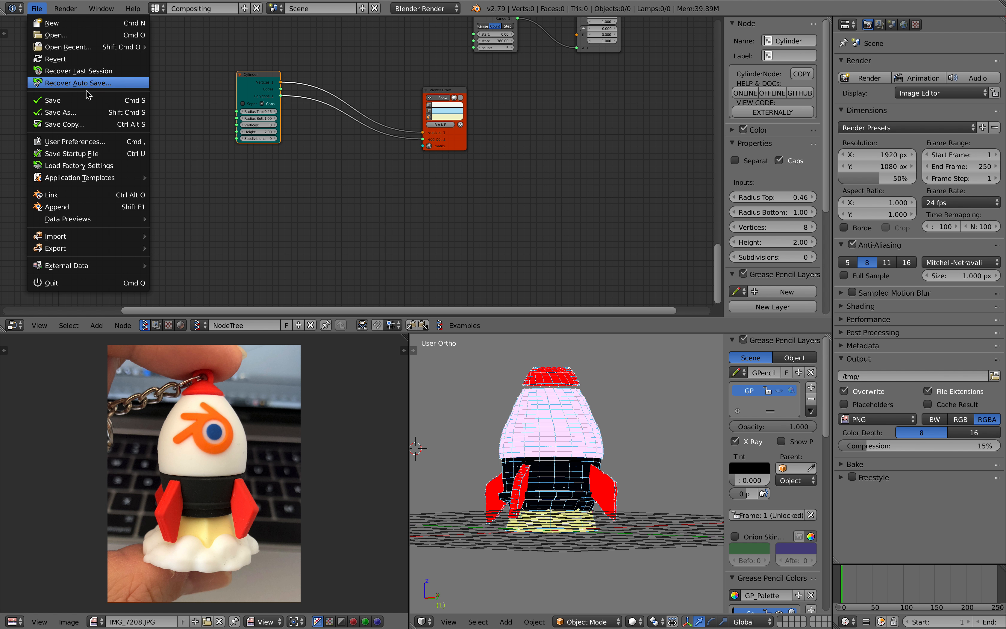
pyautogui.click(103, 113)
pyautogui.click(924, 55)
pyautogui.click(939, 41)
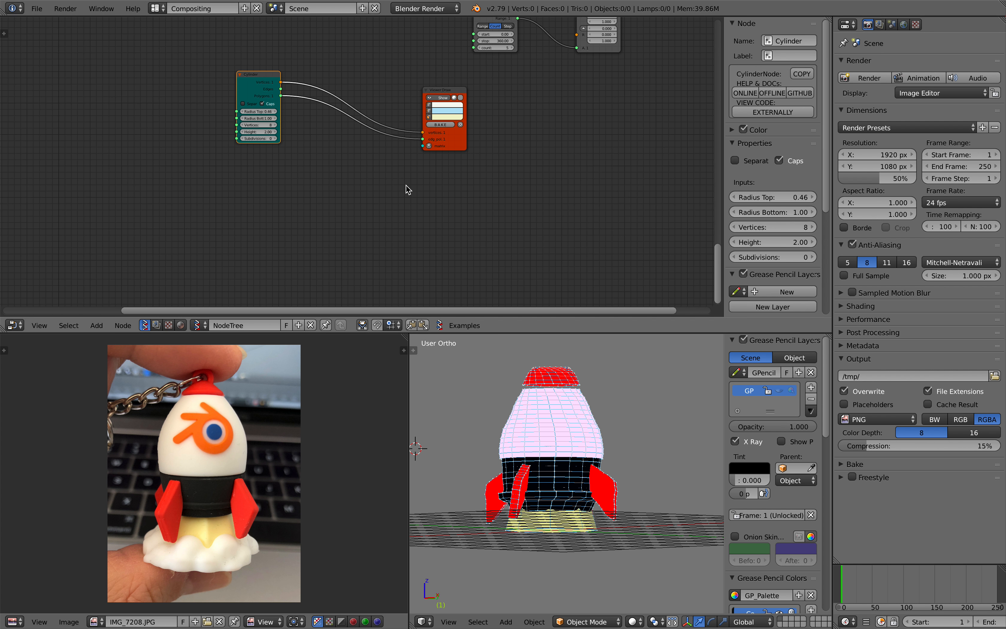
# Add a Random Vector node below the Cylinder node and save the file.
pyautogui.hotkey('shift', 'a')
pyautogui.click(376, 161)
pyautogui.write('reandom')
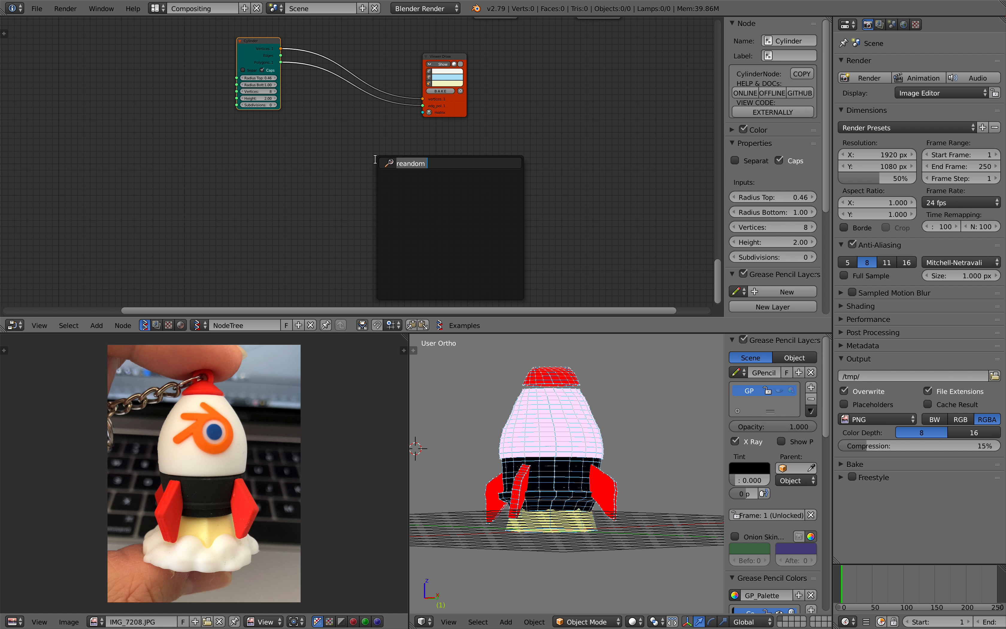
pyautogui.write('rand')
pyautogui.press('Return')
pyautogui.click(313, 175)
pyautogui.hotkey('ctrl', 's')
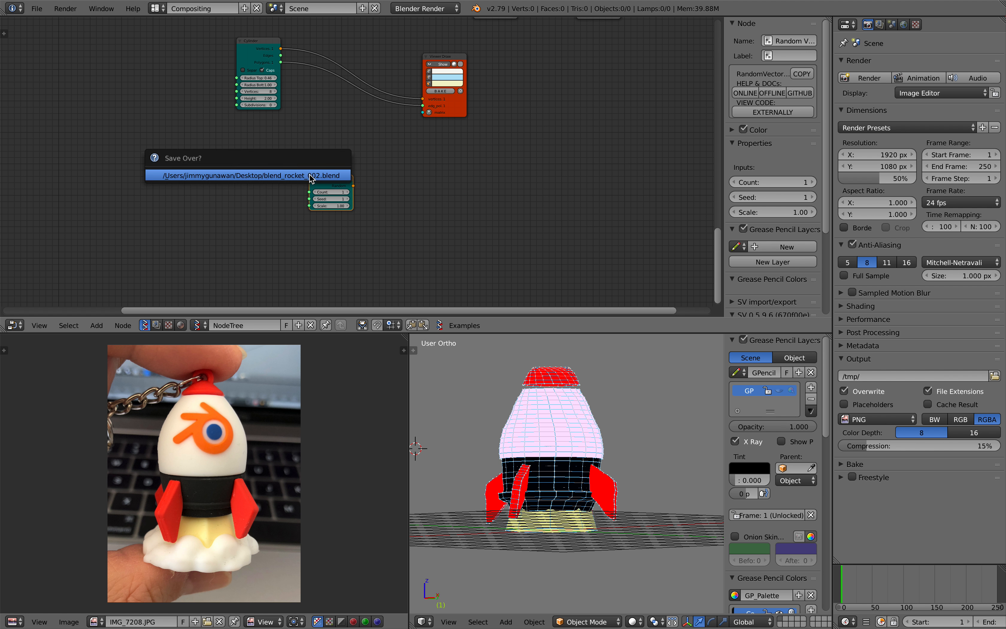
pyautogui.click(313, 176)
# Add a Metaball node and feed the Random Vector output into its Origins input.
pyautogui.scroll(4, 383, 183)
pyautogui.hotkey('shift', 'a')
pyautogui.click(383, 180)
pyautogui.write('metab')
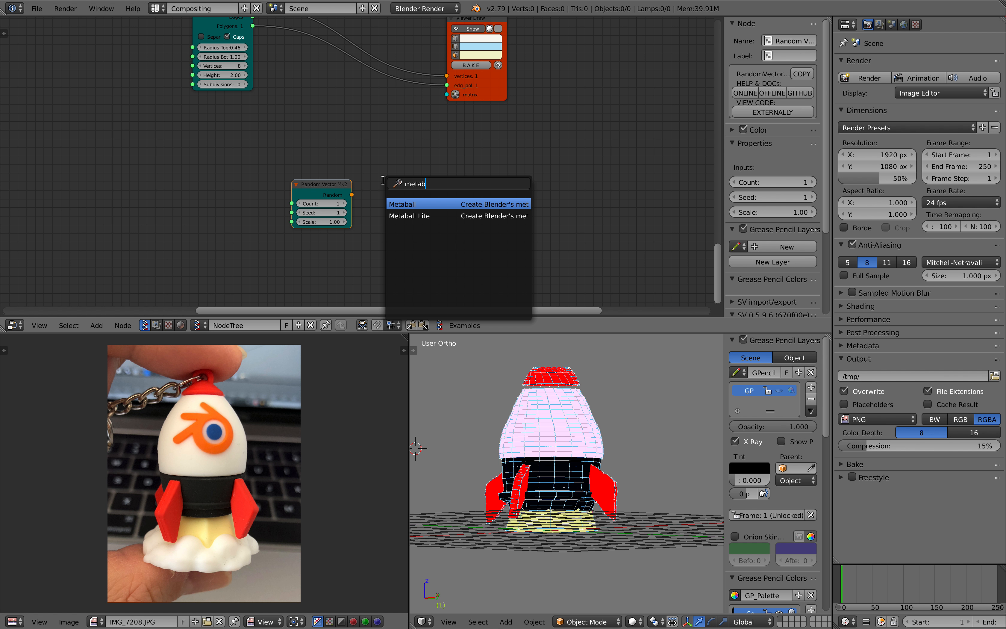
pyautogui.press('Return')
pyautogui.click(433, 174)
pyautogui.scroll(2, 433, 174)
pyautogui.moveTo(350, 207); pyautogui.dragTo(464, 254)
pyautogui.moveTo(493, 178); pyautogui.dragTo(455, 163)
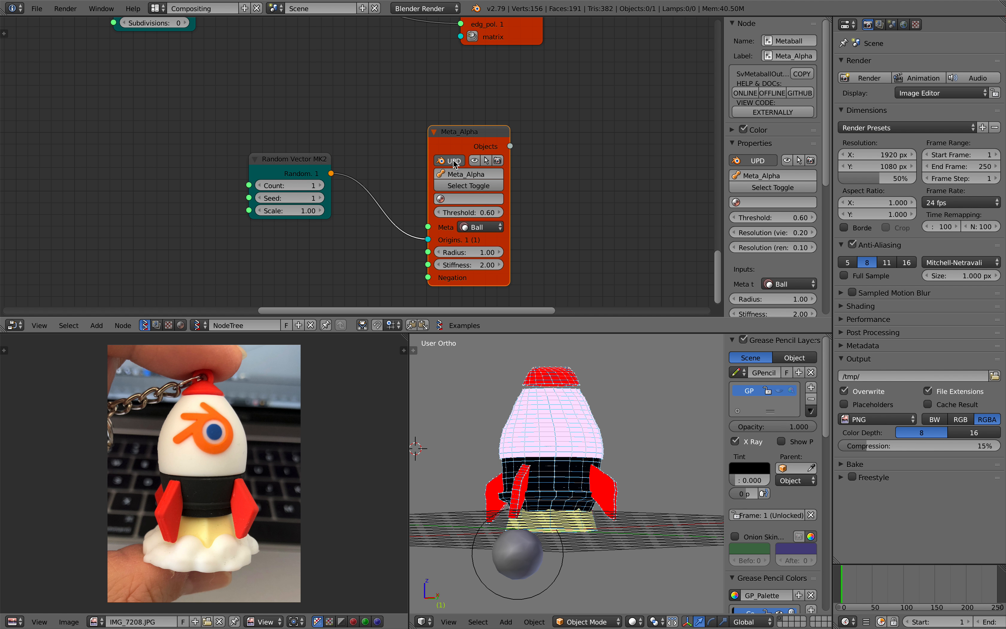
# Set the Random Vector node's Count to 6 and Seed to 25 to form a cluster of metaballs.
pyautogui.click(319, 186)
pyautogui.click(319, 185)
pyautogui.click(319, 186)
pyautogui.click(319, 186)
pyautogui.click(319, 186)
pyautogui.moveTo(313, 197); pyautogui.dragTo(332, 198)
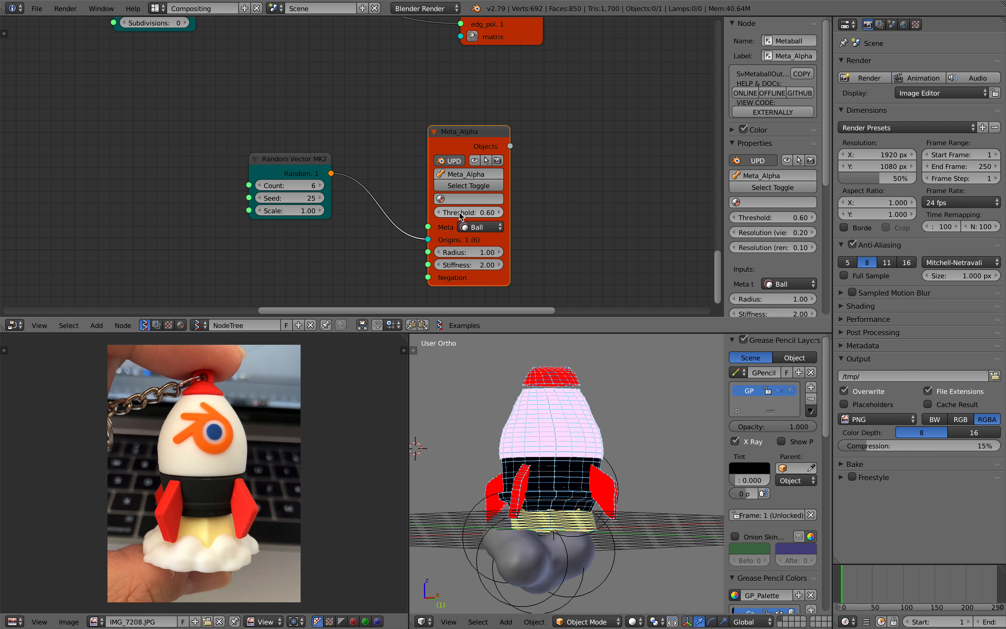
# Select the Meta_Alpha object and give it a new material with a light beige diffuse colour.
pyautogui.rightClick(582, 562)
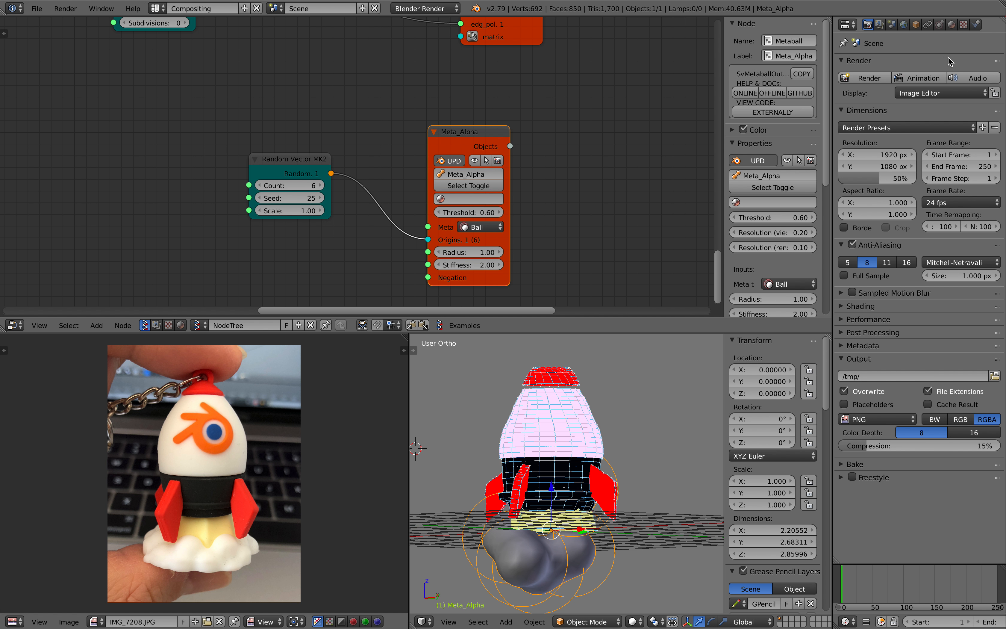
pyautogui.click(952, 25)
pyautogui.click(921, 103)
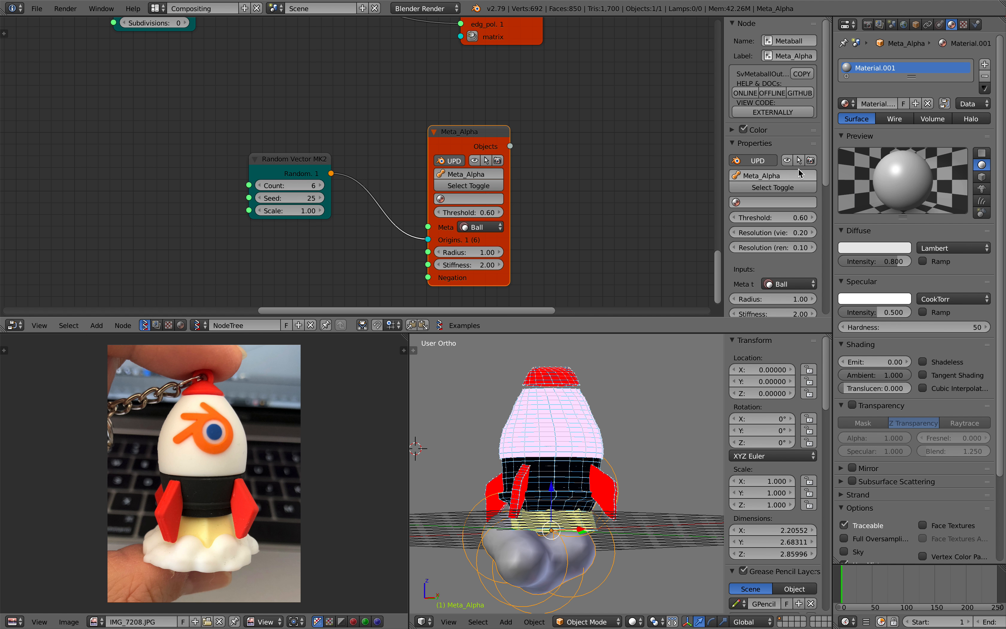
pyautogui.click(873, 248)
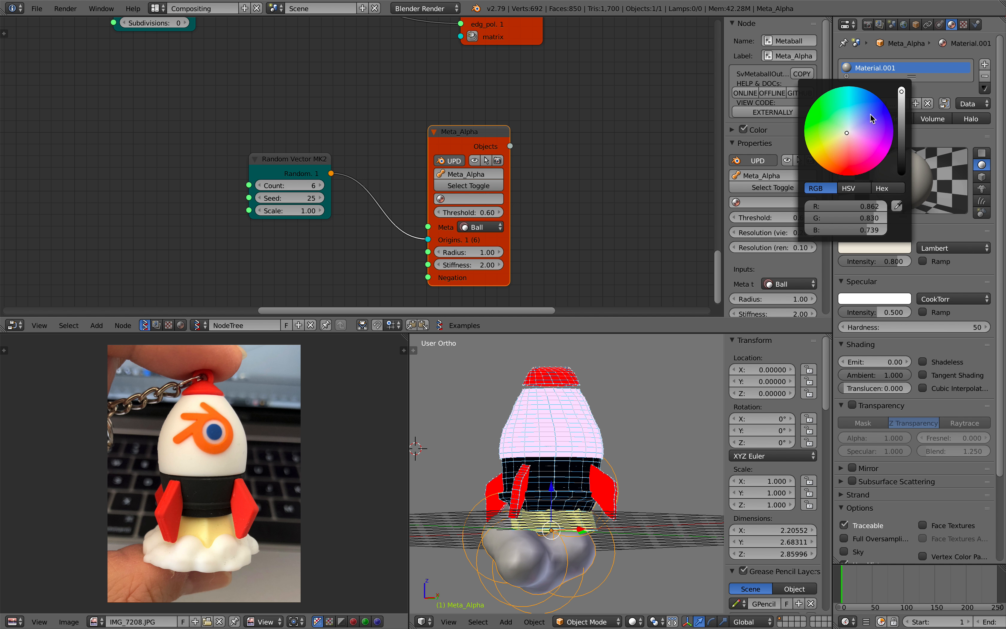
pyautogui.moveTo(847, 132); pyautogui.dragTo(845, 139)
pyautogui.moveTo(598, 373); pyautogui.dragTo(601, 401, button='middle')
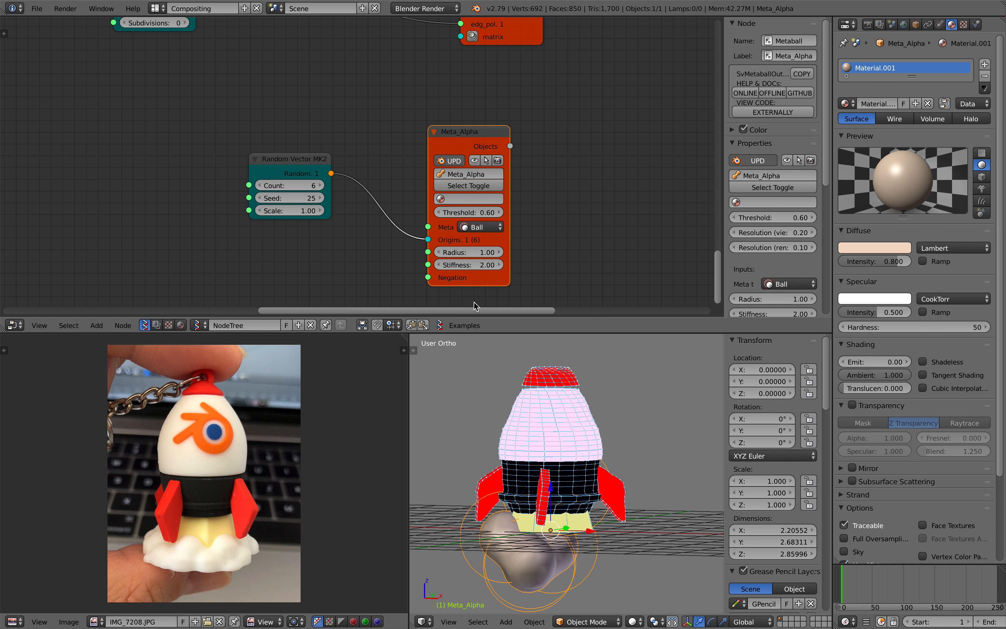
# Set Random Vector to Count 14, Seed 53 and Scale 0.95, set the metaball Radius to 0.75, and save the file.
pyautogui.click(320, 187)
pyautogui.click(320, 188)
pyautogui.moveTo(305, 200); pyautogui.dragTo(347, 199)
pyautogui.moveTo(482, 253)
pyautogui.mouseDown()
pyautogui.moveTo(453, 253)
pyautogui.moveTo(482, 260)
pyautogui.mouseUp()
pyautogui.moveTo(639, 418)
pyautogui.mouseDown(button='middle')
pyautogui.moveTo(676, 414)
pyautogui.moveTo(655, 414)
pyautogui.mouseUp(button='middle')
pyautogui.hotkey('ctrl', 's')
pyautogui.click(655, 414)
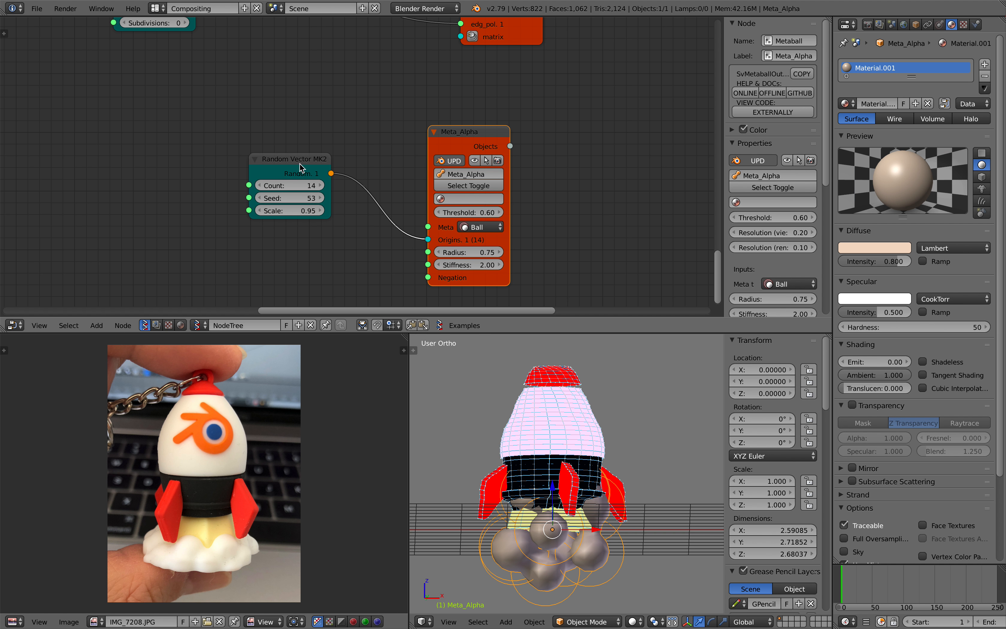
# Insert a Move node between Random Vector and the Metaball node, with a Vector in node feeding its vectors input.
pyautogui.moveTo(301, 168); pyautogui.dragTo(238, 172)
pyautogui.hotkey('shift', 'a')
pyautogui.click(258, 165)
pyautogui.write('mov')
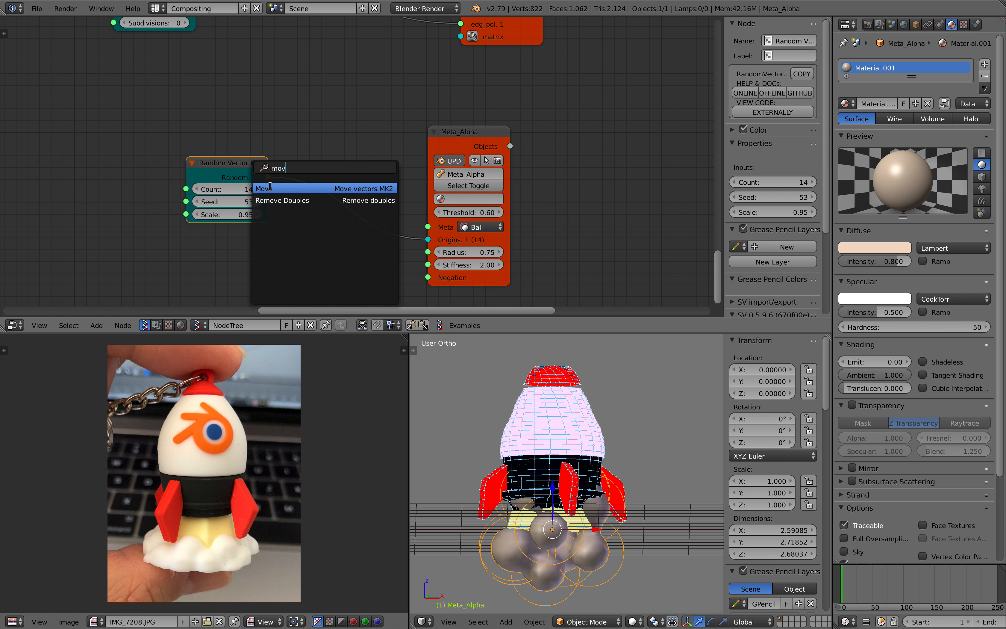
pyautogui.press('Return')
pyautogui.click(319, 176)
pyautogui.click(331, 238)
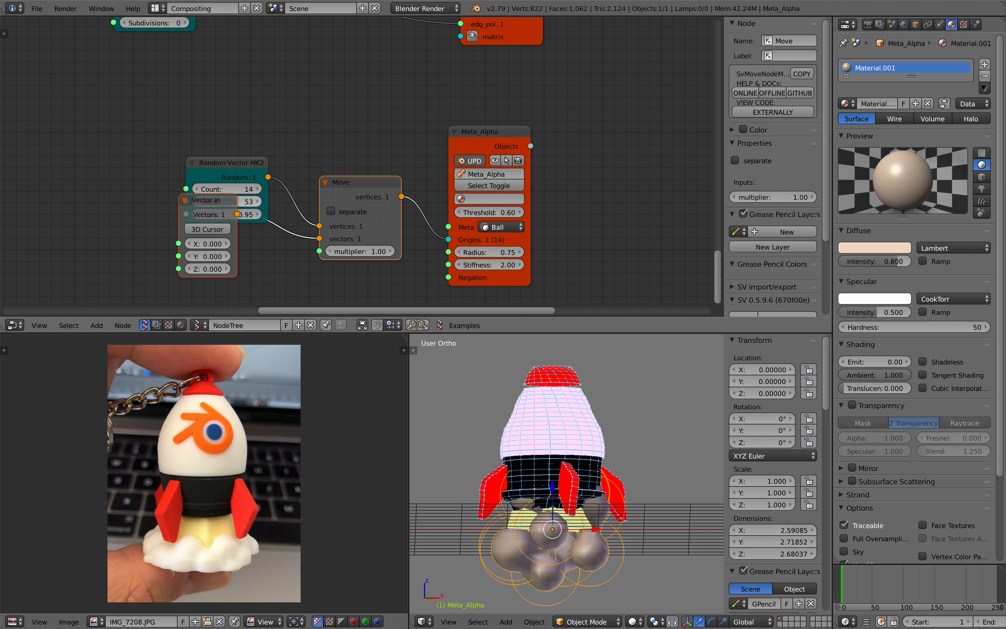
# Place the Vector in node below Random Vector, set its Z to -0.438 to lower the metaballs, and save the file.
pyautogui.moveTo(216, 199); pyautogui.dragTo(229, 184)
pyautogui.moveTo(229, 183); pyautogui.dragTo(233, 172, button='middle')
pyautogui.moveTo(226, 199); pyautogui.dragTo(243, 216)
pyautogui.moveTo(228, 275); pyautogui.dragTo(208, 276)
pyautogui.moveTo(545, 518); pyautogui.dragTo(595, 524, button='middle')
pyautogui.hotkey('ctrl', 's')
pyautogui.click(595, 524)
# Set the Random Vector node's Count to 15 and Seed to 273 and save the file.
pyautogui.moveTo(234, 167); pyautogui.dragTo(278, 188)
pyautogui.hotkey('ctrl', 's')
pyautogui.click(231, 146)
pyautogui.click(253, 155)
pyautogui.hotkey('ctrl', 's')
pyautogui.click(253, 155)
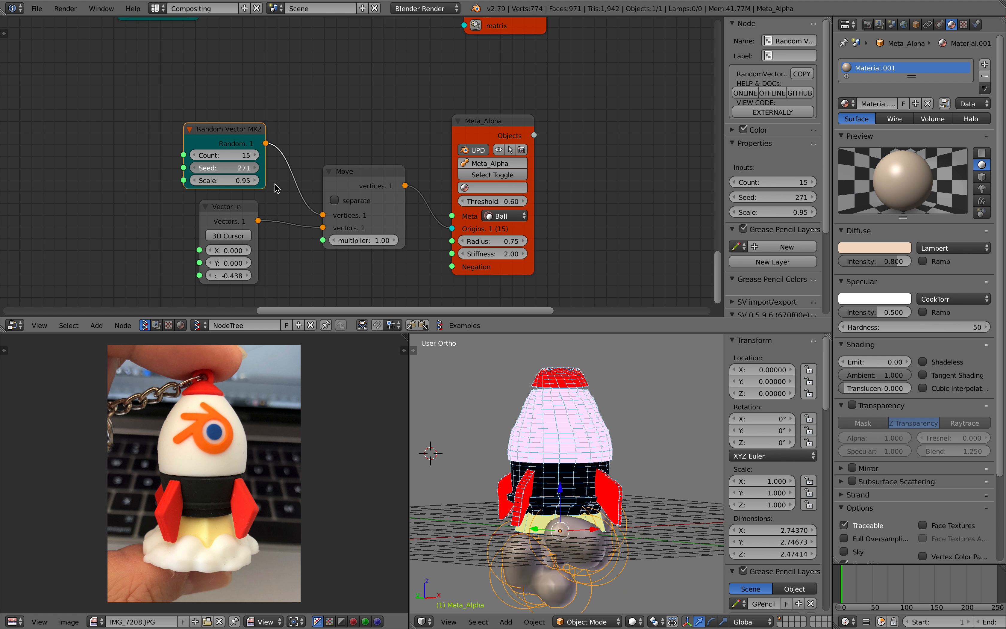
pyautogui.moveTo(574, 397); pyautogui.dragTo(572, 409, button='middle')
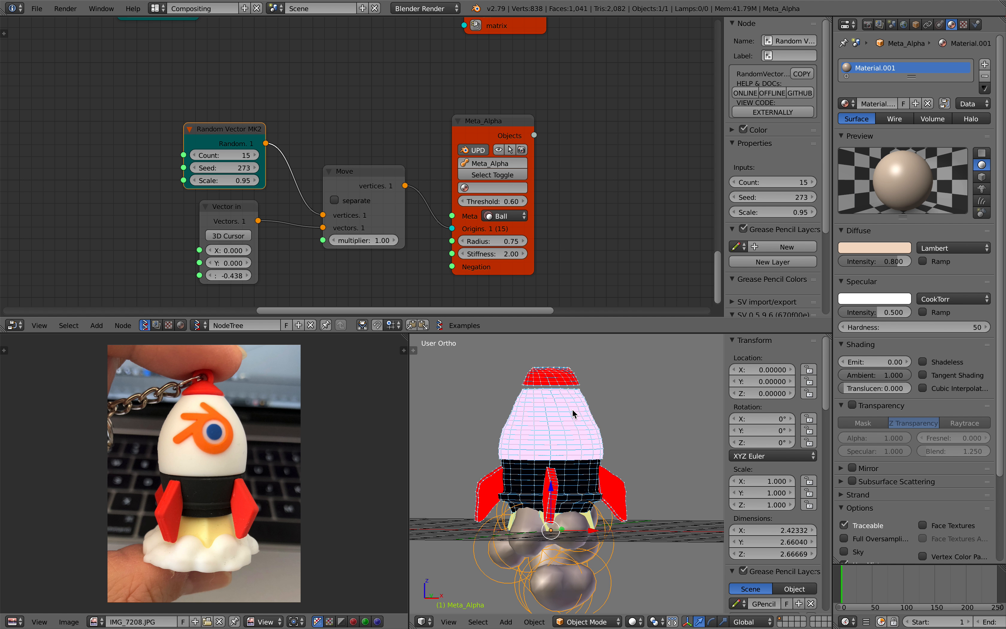
# Save the file as the next incremented version, blend_rocket_003.blend.
pyautogui.click(37, 9)
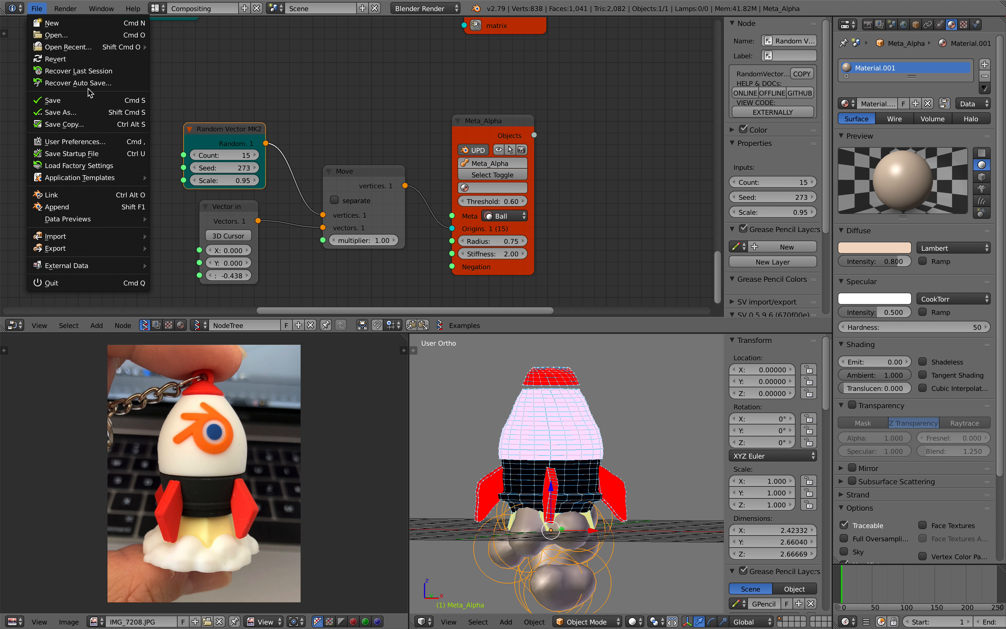
pyautogui.click(88, 113)
pyautogui.click(923, 54)
pyautogui.click(940, 42)
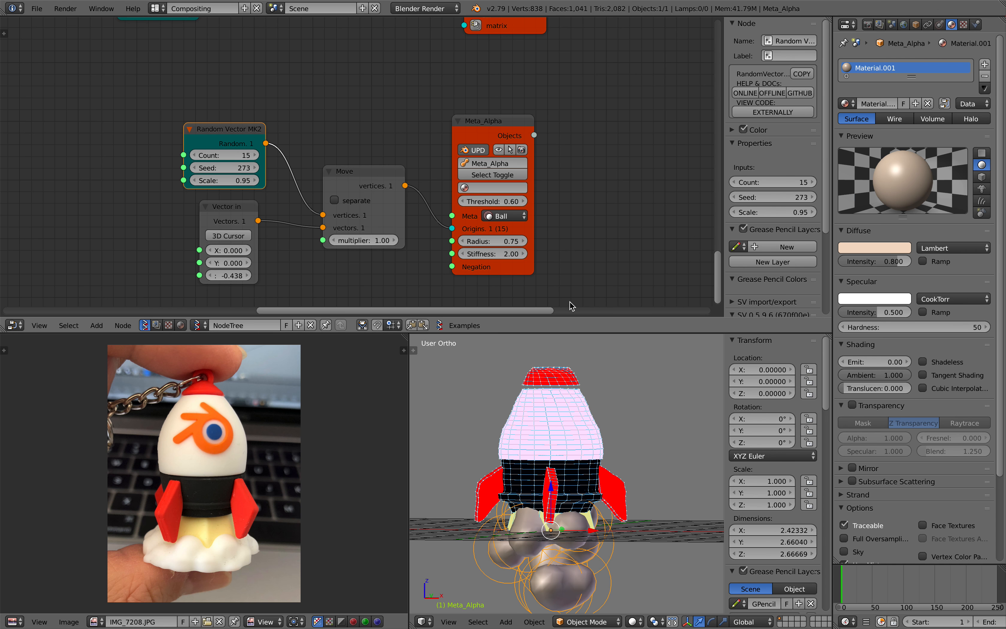
# Widen the 3D view area beside the reference photo and switch it to the front view.
pyautogui.scroll(-1, 572, 298)
pyautogui.moveTo(408, 384); pyautogui.dragTo(358, 387)
pyautogui.scroll(-2, 419, 417)
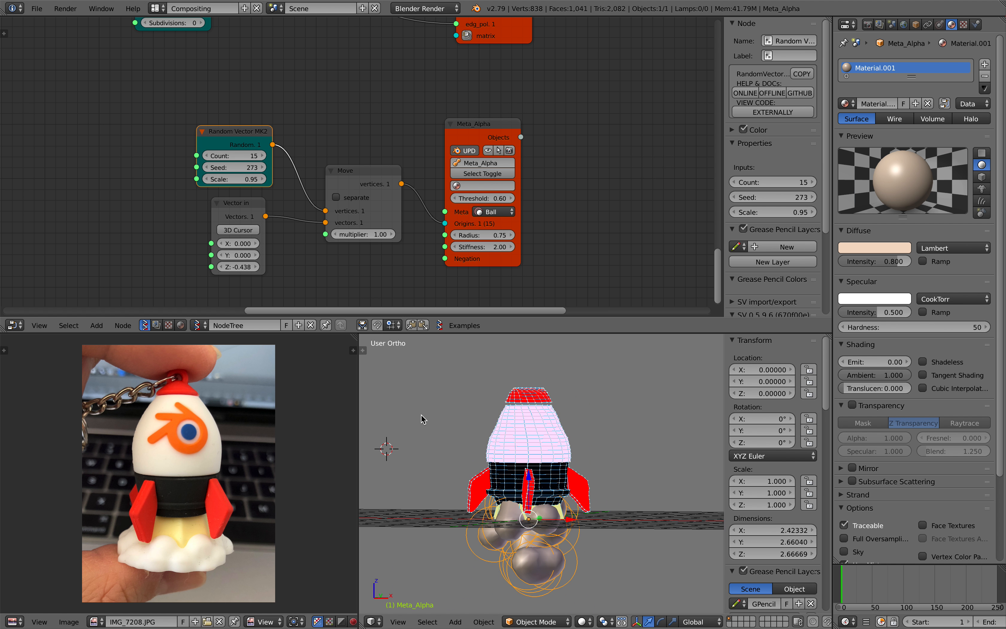
pyautogui.keyDown('shift'); pyautogui.moveTo(500, 424); pyautogui.dragTo(409, 417, button='middle'); pyautogui.keyUp('shift')
pyautogui.keyDown('shift'); pyautogui.moveTo(482, 415); pyautogui.dragTo(537, 447, button='middle'); pyautogui.keyUp('shift')
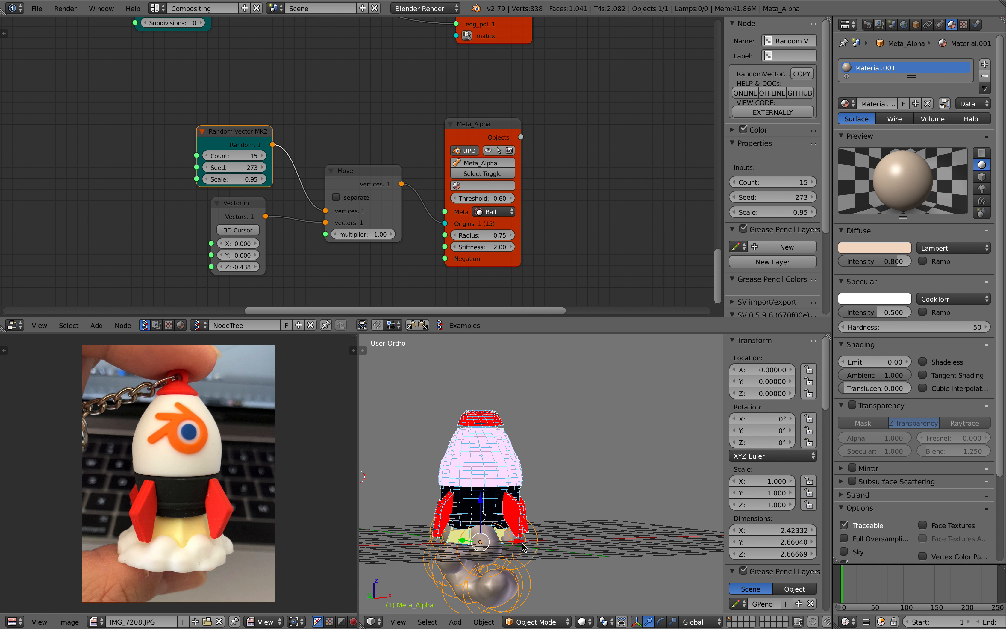
pyautogui.click(403, 622)
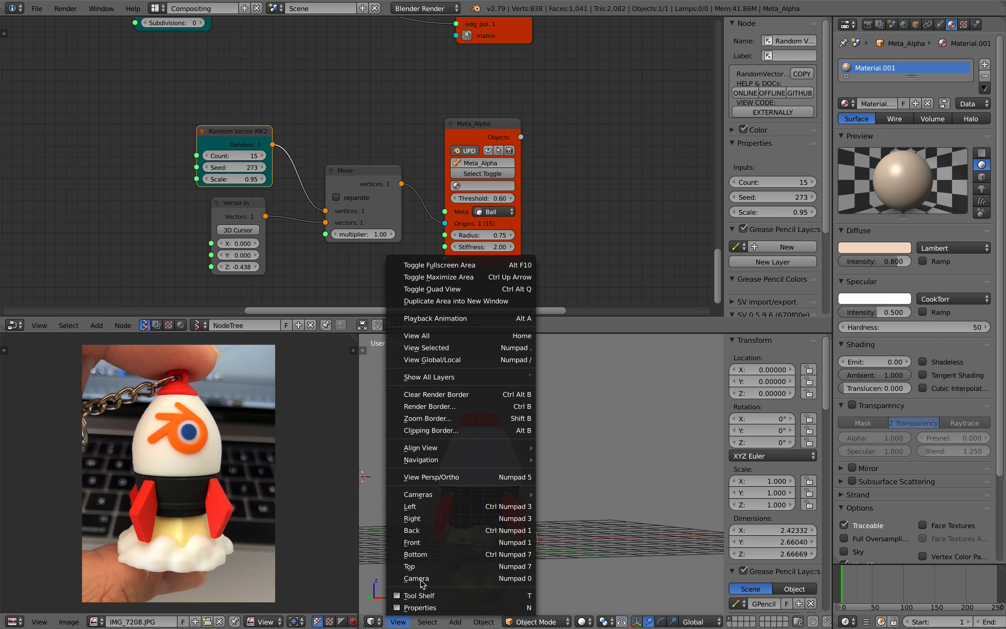
pyautogui.click(431, 541)
pyautogui.scroll(-3, 556, 504)
pyautogui.scroll(2, 557, 504)
pyautogui.scroll(-5, 792, 507)
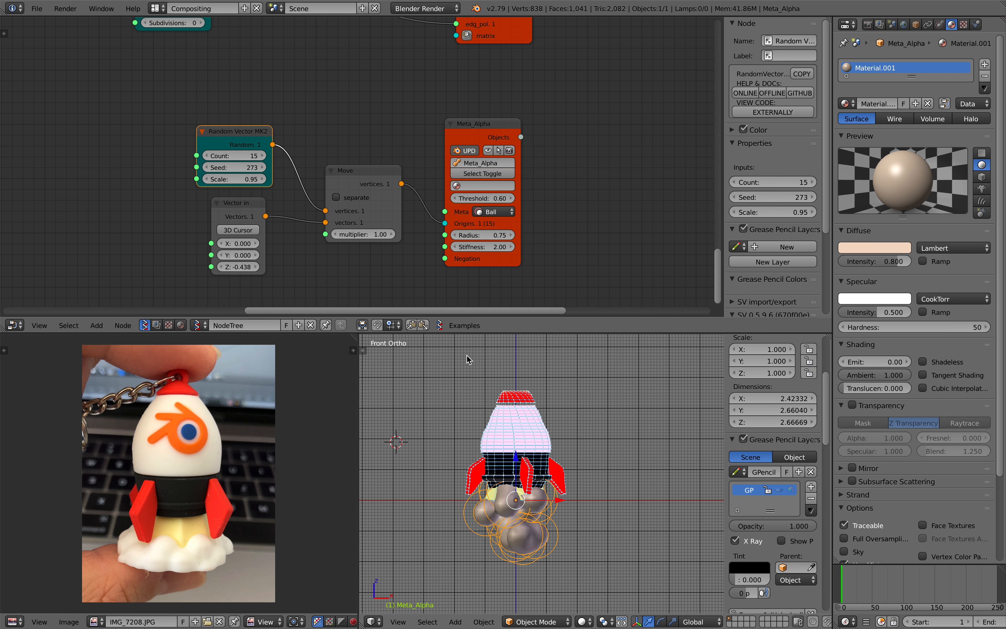
# Save the file as the next incremented version, blend_rocket_004.blend.
pyautogui.click(36, 8)
pyautogui.click(63, 112)
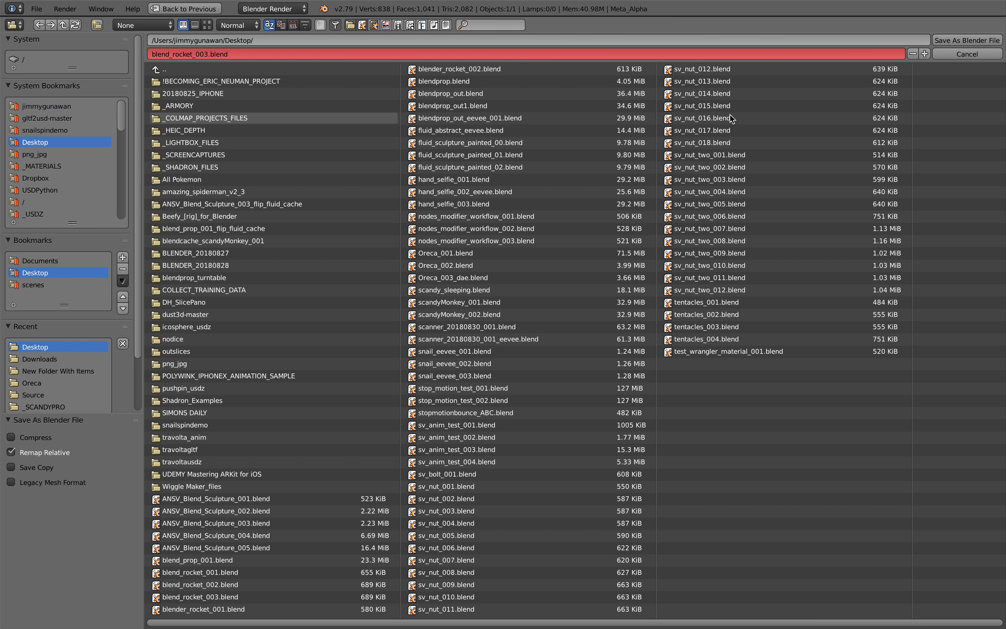
pyautogui.click(924, 54)
pyautogui.click(966, 40)
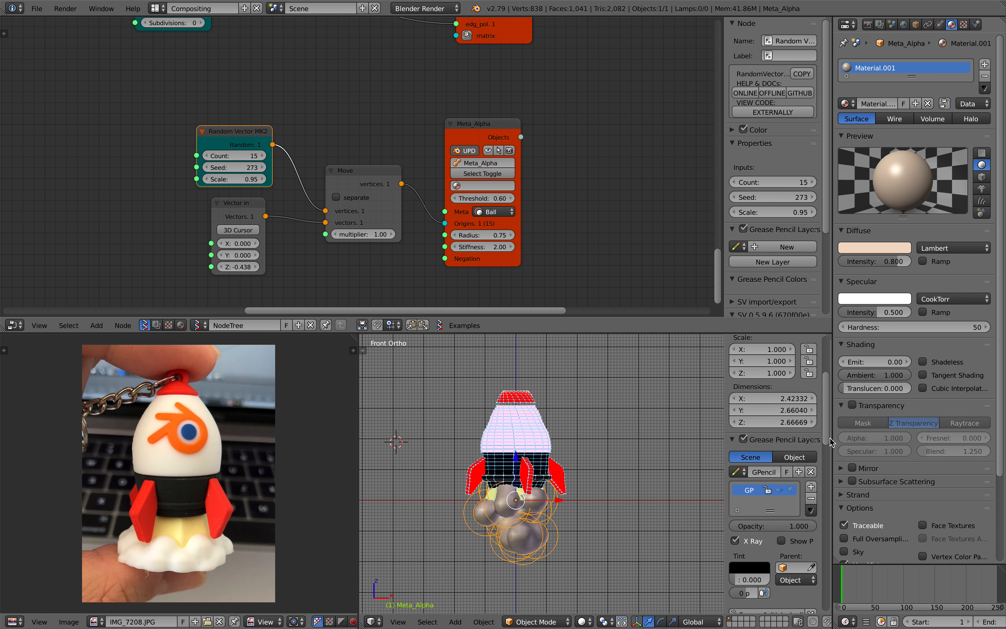
# Remove the GP Grease Pencil layer from the scene and go to frame 70.
pyautogui.click(812, 500)
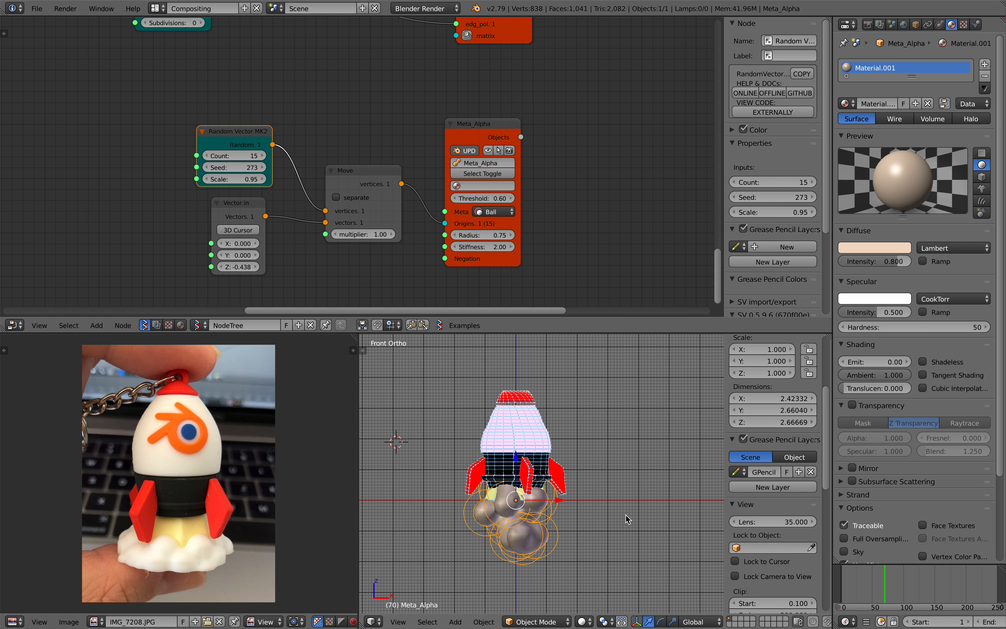
pyautogui.scroll(-2, 603, 508)
pyautogui.scroll(2, 574, 493)
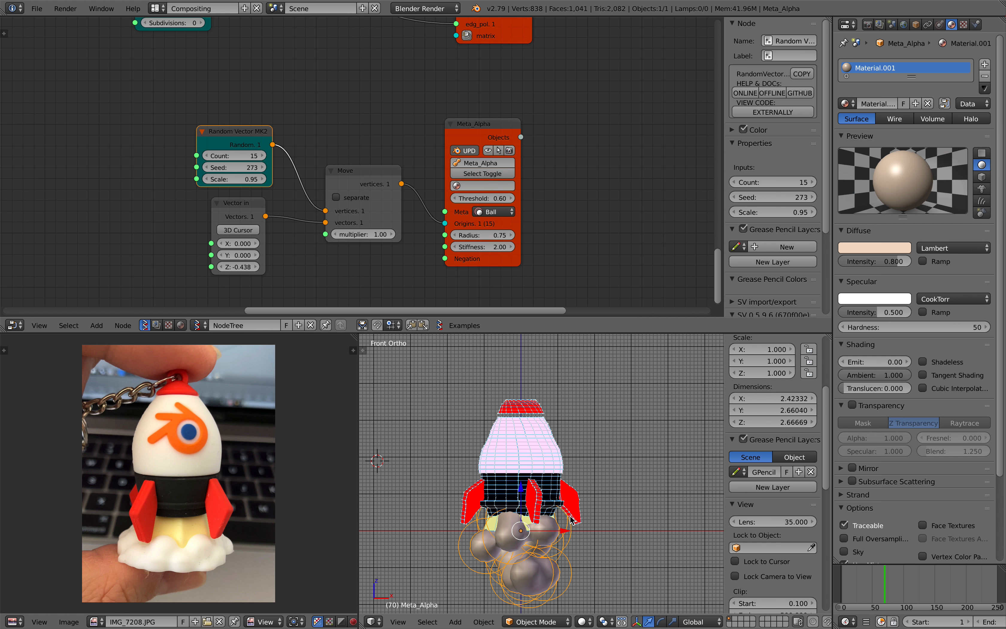
# Draw a new Grease Pencil outline of the rocket's profile in front view, from the fins up past the nose and out at the base.
pyautogui.press('d')
pyautogui.moveTo(563, 515); pyautogui.dragTo(568, 511)
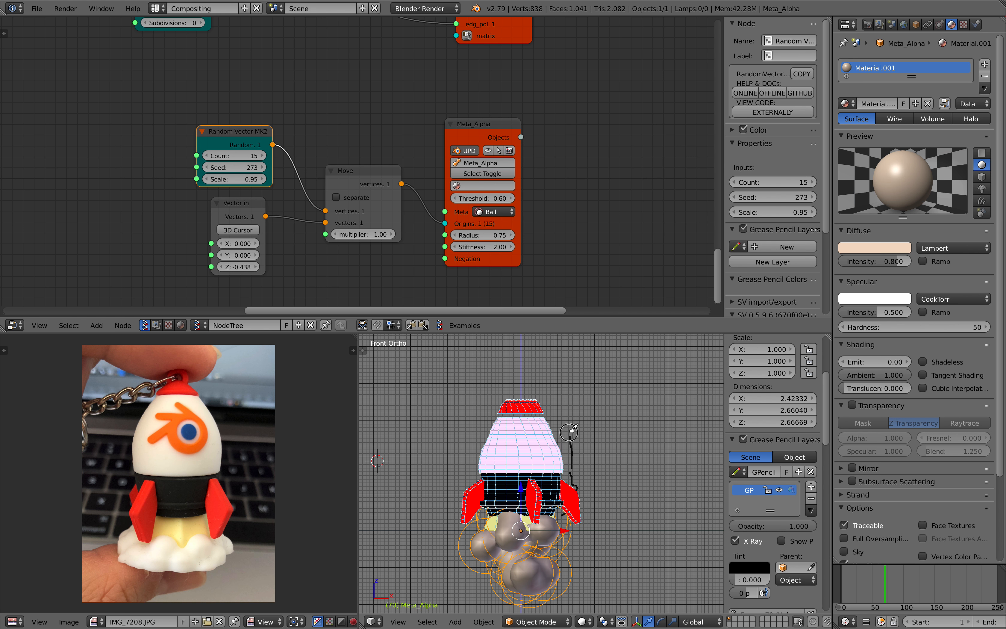
pyautogui.keyDown('shift'); pyautogui.moveTo(542, 377); pyautogui.dragTo(550, 430, button='middle'); pyautogui.keyUp('shift')
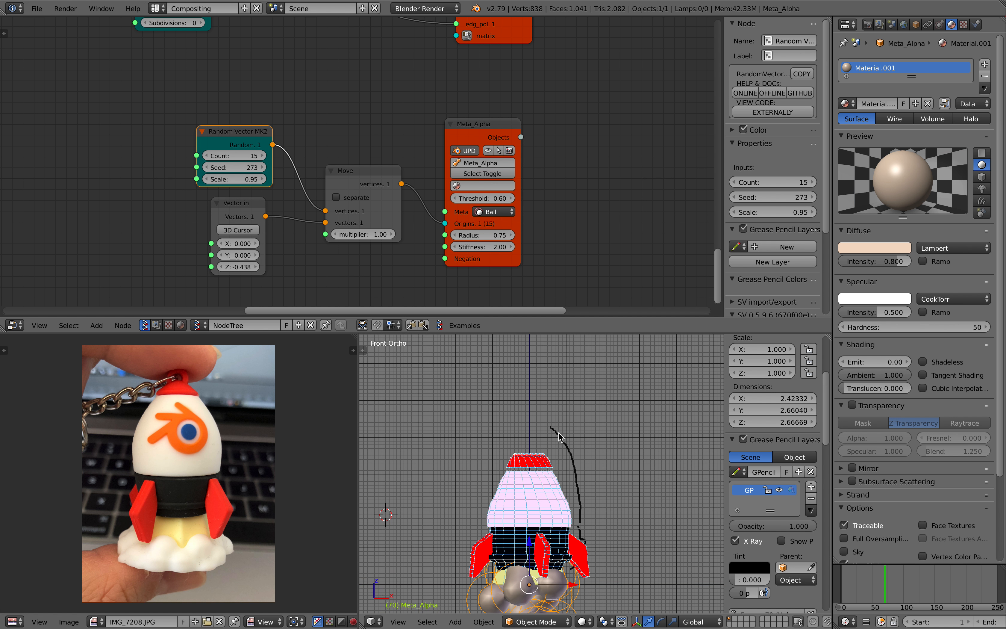
pyautogui.moveTo(554, 425); pyautogui.dragTo(531, 398)
pyautogui.scroll(-1, 548, 432)
pyautogui.keyDown('shift'); pyautogui.moveTo(591, 488); pyautogui.dragTo(562, 441, button='middle'); pyautogui.keyUp('shift')
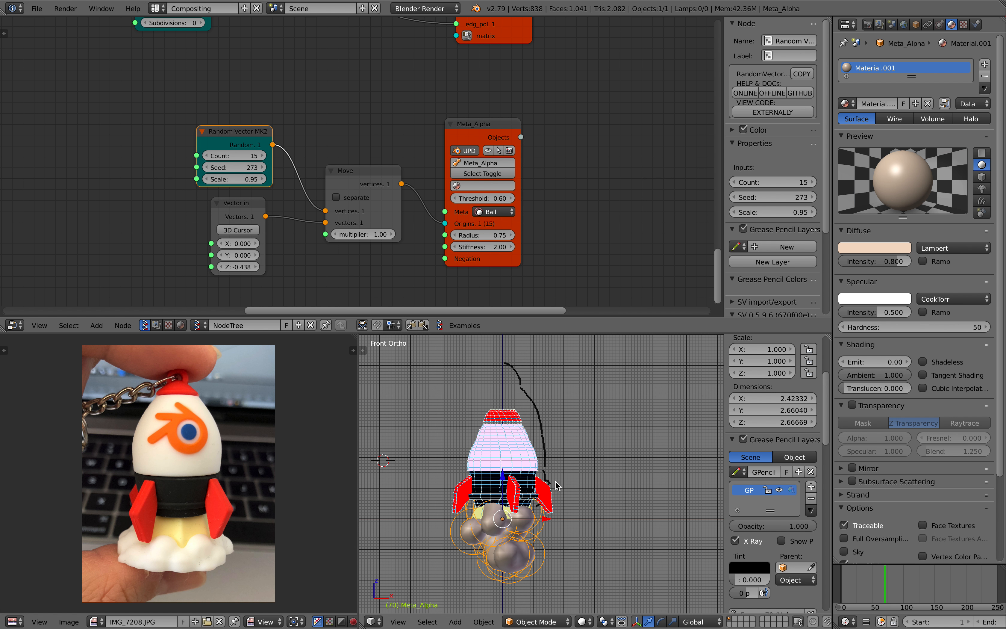
pyautogui.moveTo(553, 484)
pyautogui.mouseDown()
pyautogui.moveTo(585, 509)
pyautogui.moveTo(555, 505)
pyautogui.mouseUp()
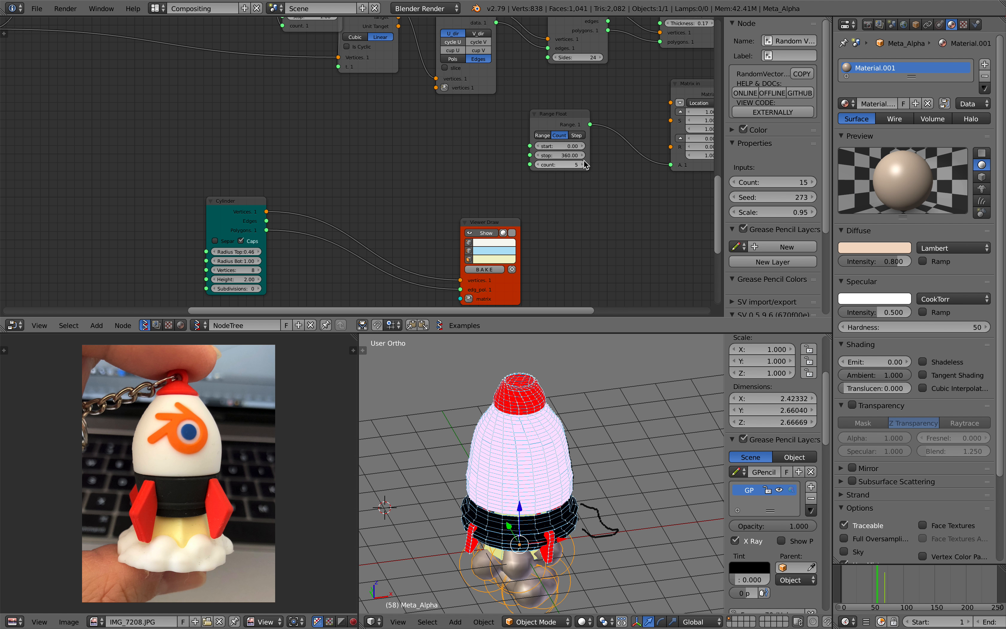
# Configure the fins' Range Float node to Step mode with a step of 90 and a count of 4.
pyautogui.moveTo(579, 165); pyautogui.dragTo(559, 168)
pyautogui.scroll(3, 559, 168)
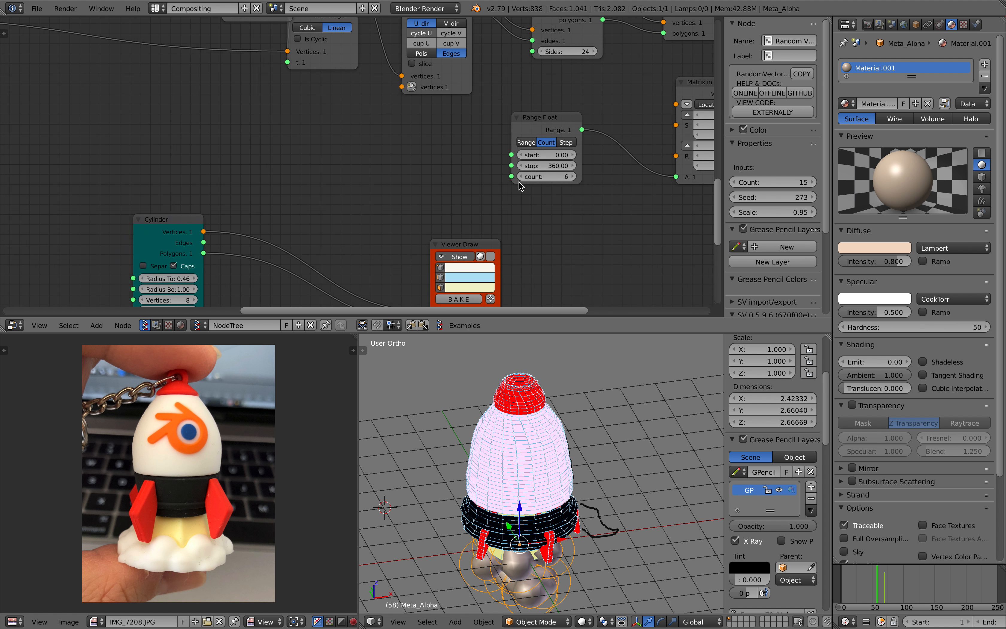
pyautogui.click(469, 171)
pyautogui.click(469, 171)
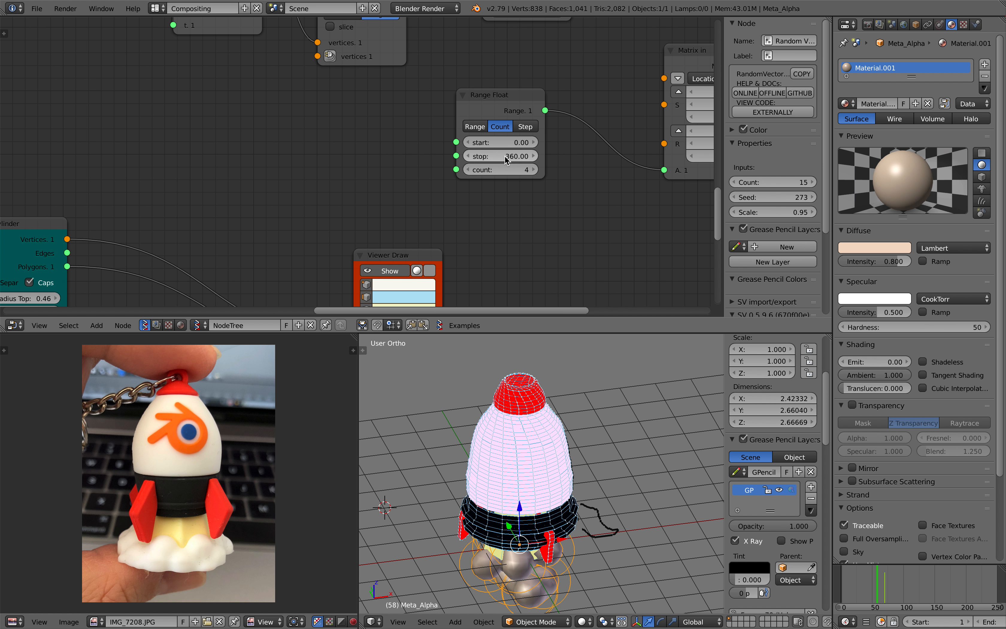
pyautogui.click(525, 126)
pyautogui.click(509, 157)
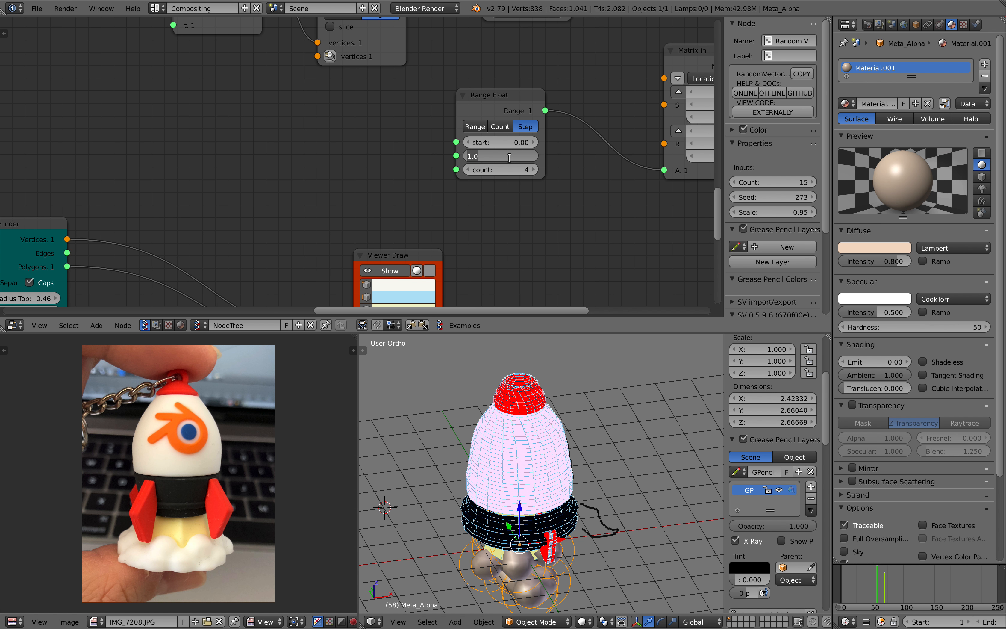
pyautogui.write('90')
pyautogui.press('Return')
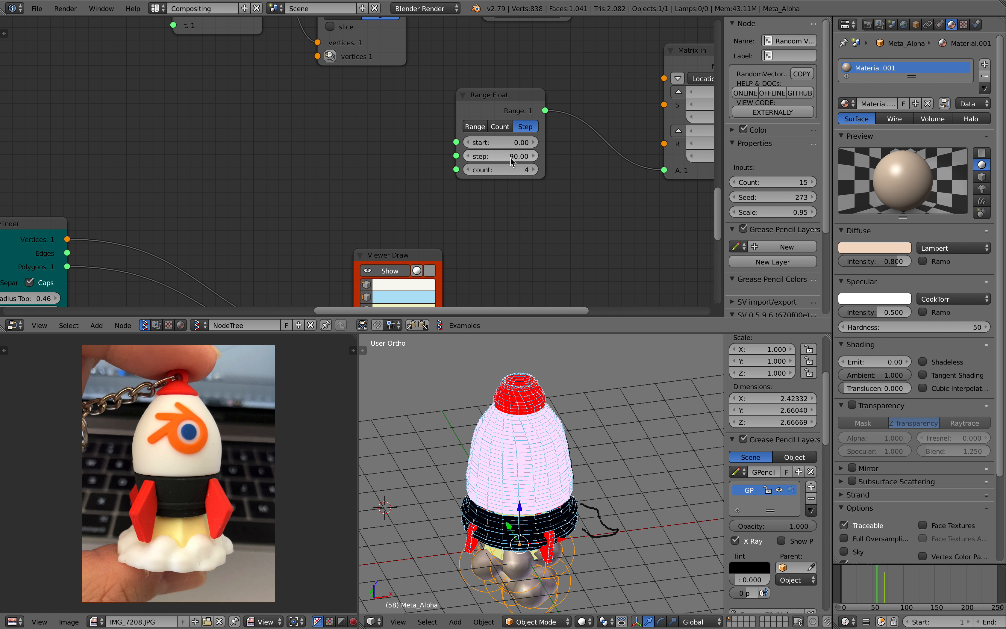
# Add a Frame info node beside the Random Vector node and save the file.
pyautogui.moveTo(578, 482); pyautogui.dragTo(624, 599, button='middle')
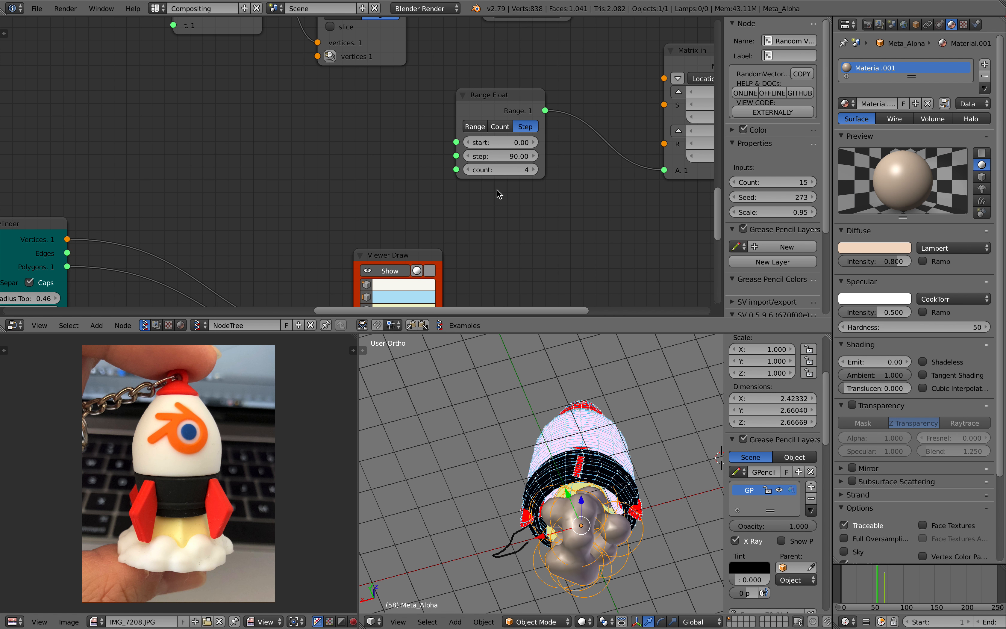
pyautogui.moveTo(582, 483); pyautogui.dragTo(466, 478, button='middle')
pyautogui.hotkey('alt', 'space')
pyautogui.write('fra')
pyautogui.press('Down')
pyautogui.press('Down')
pyautogui.press('Return')
pyautogui.click(192, 198)
pyautogui.hotkey('ctrl', 's')
pyautogui.click(192, 199)
# Connect the Frame info node's Current Frame output to the Random Vector's Seed and play the animation to watch the smoke.
pyautogui.moveTo(263, 219); pyautogui.dragTo(302, 178)
pyautogui.hotkey('alt', 'a')
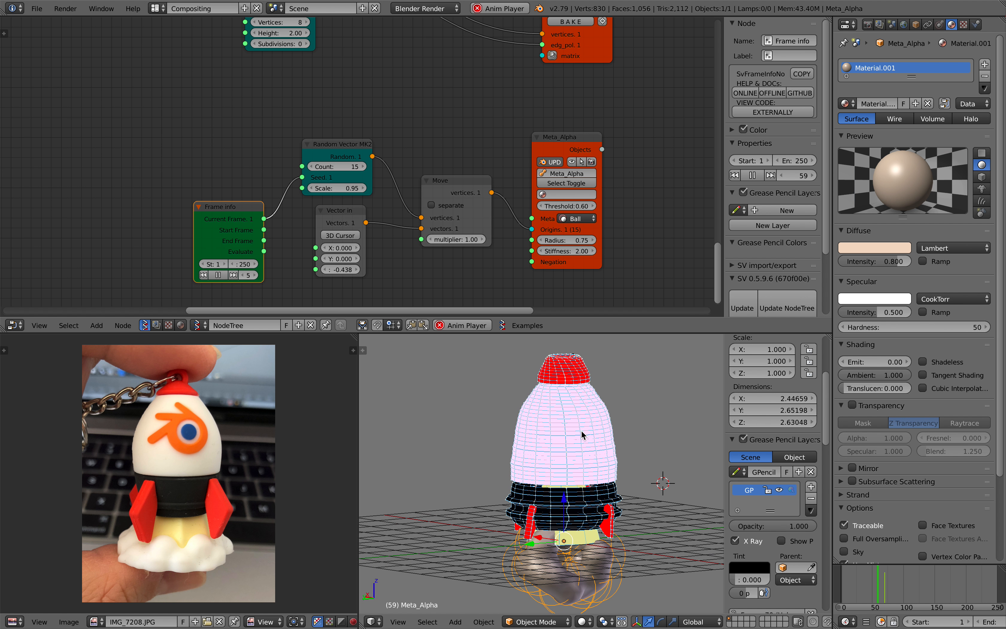
pyautogui.moveTo(631, 436); pyautogui.dragTo(591, 433, button='middle')
pyautogui.scroll(-3, 590, 508)
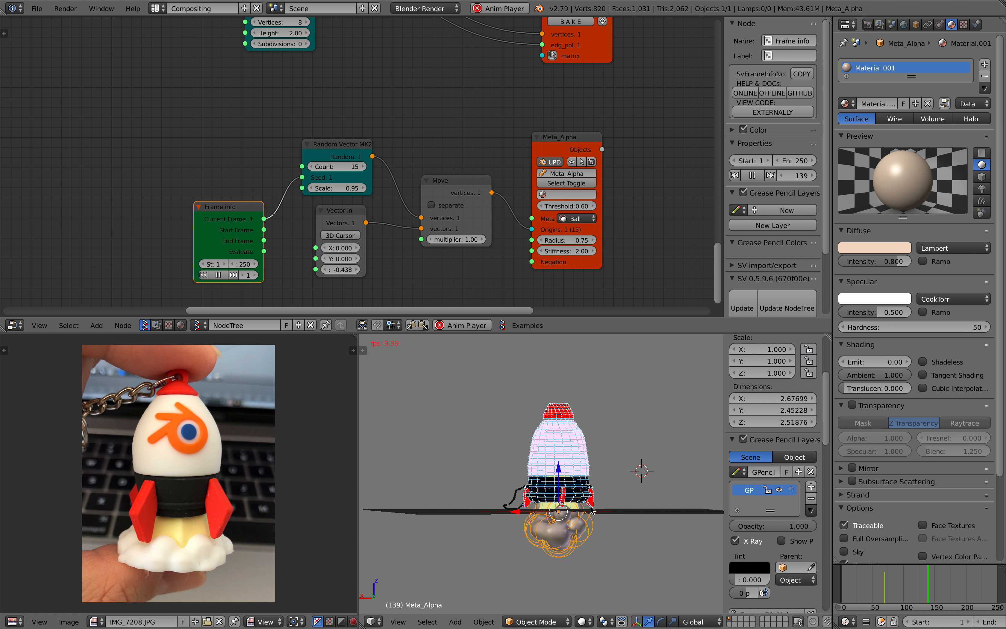